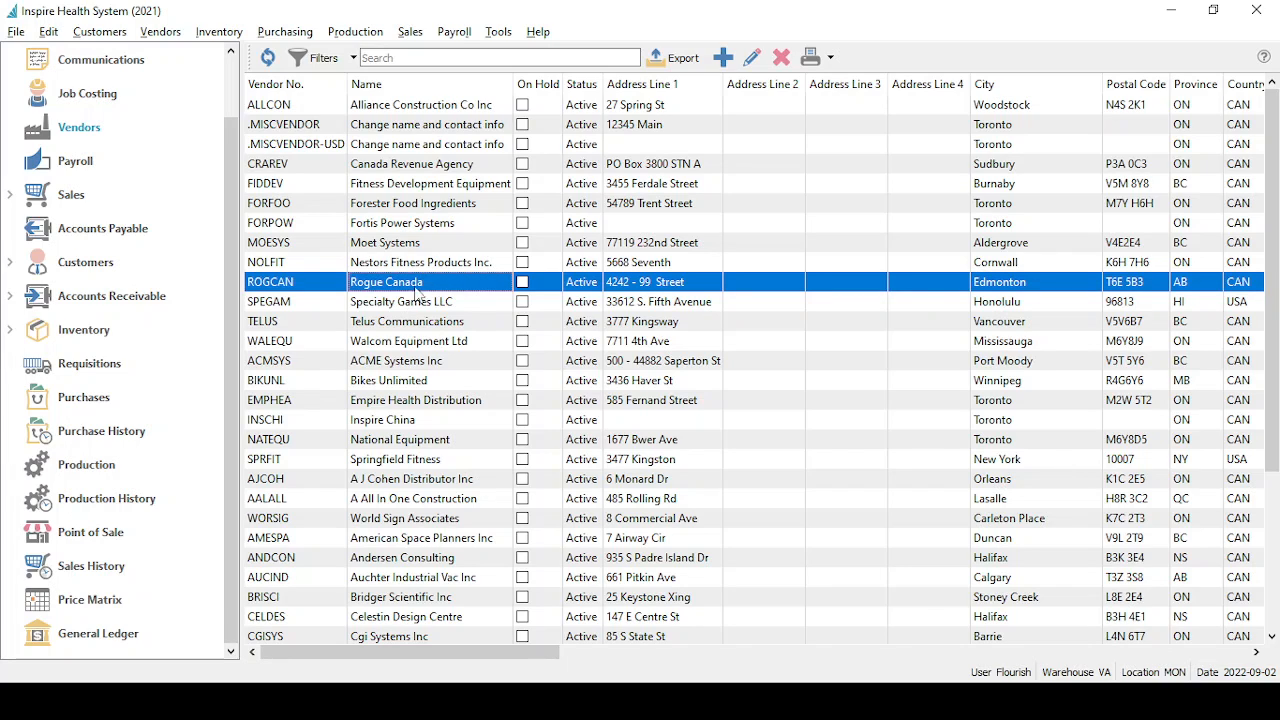
Check the vendor prices recorded for Rogue Canada, closing the vendor record when done.
{"action": "double_click", "coordinate": [421, 290]}
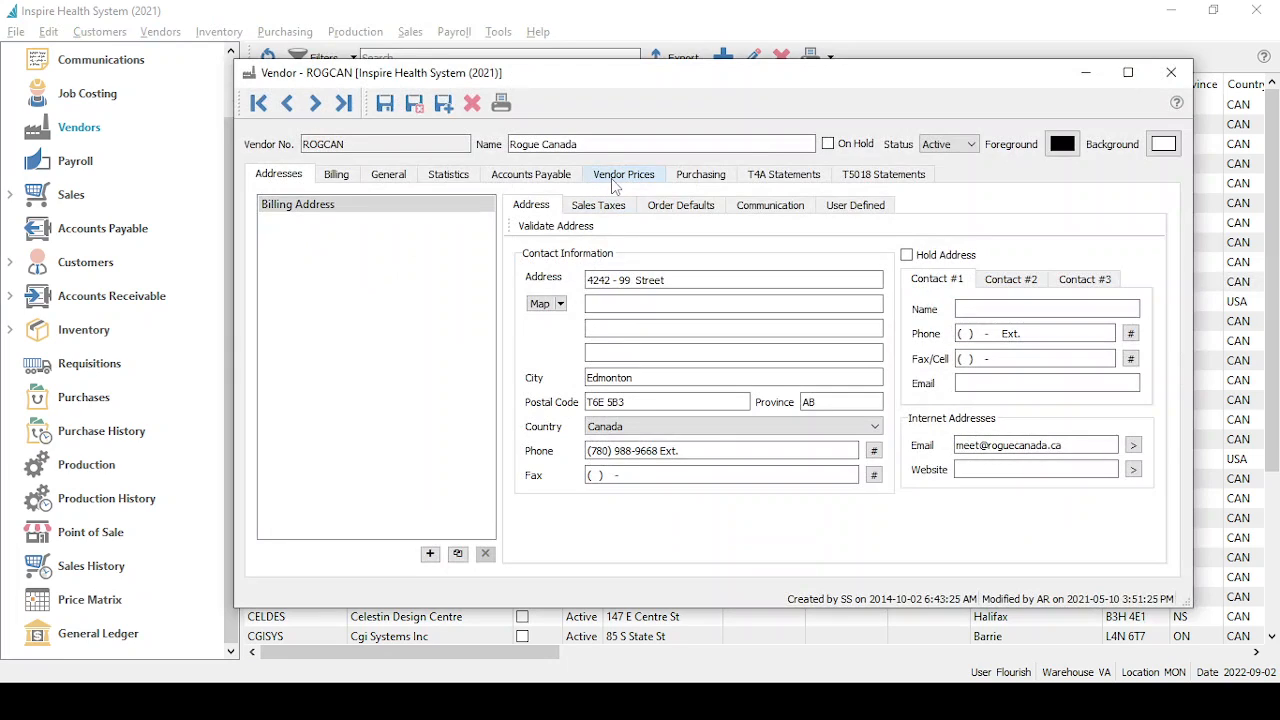
{"action": "left_click", "coordinate": [616, 178]}
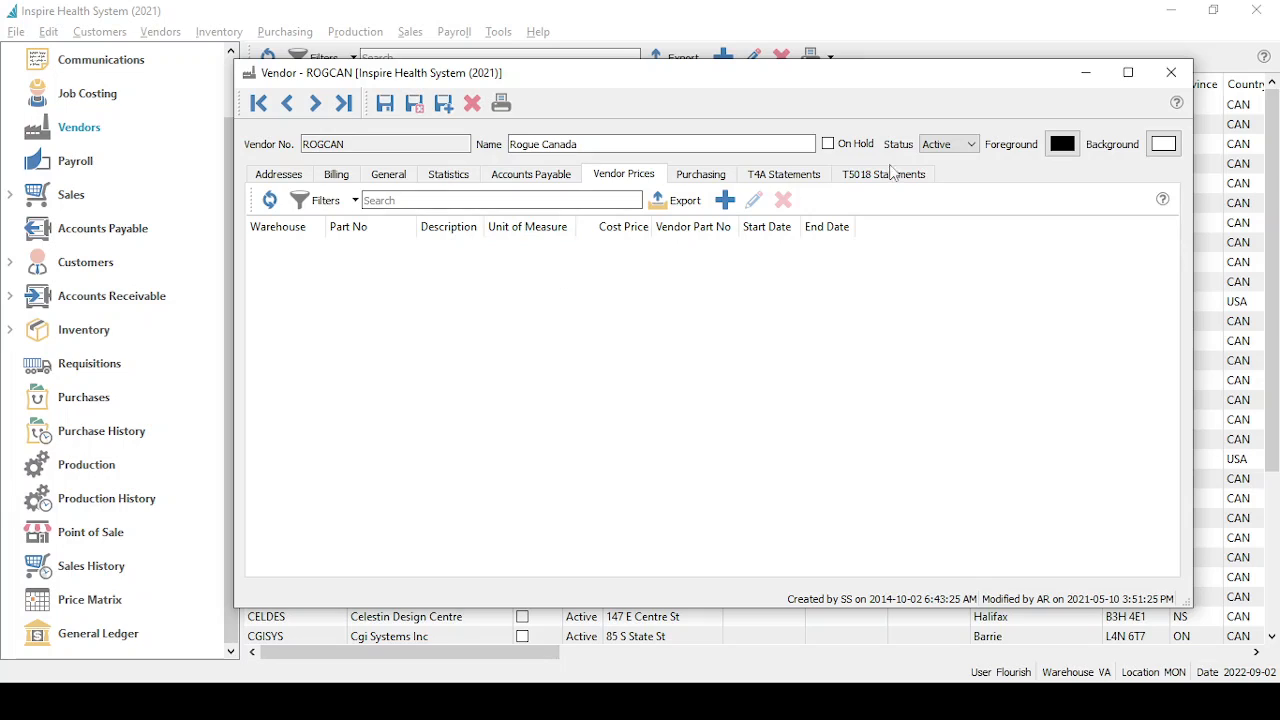
{"action": "left_click", "coordinate": [1172, 86]}
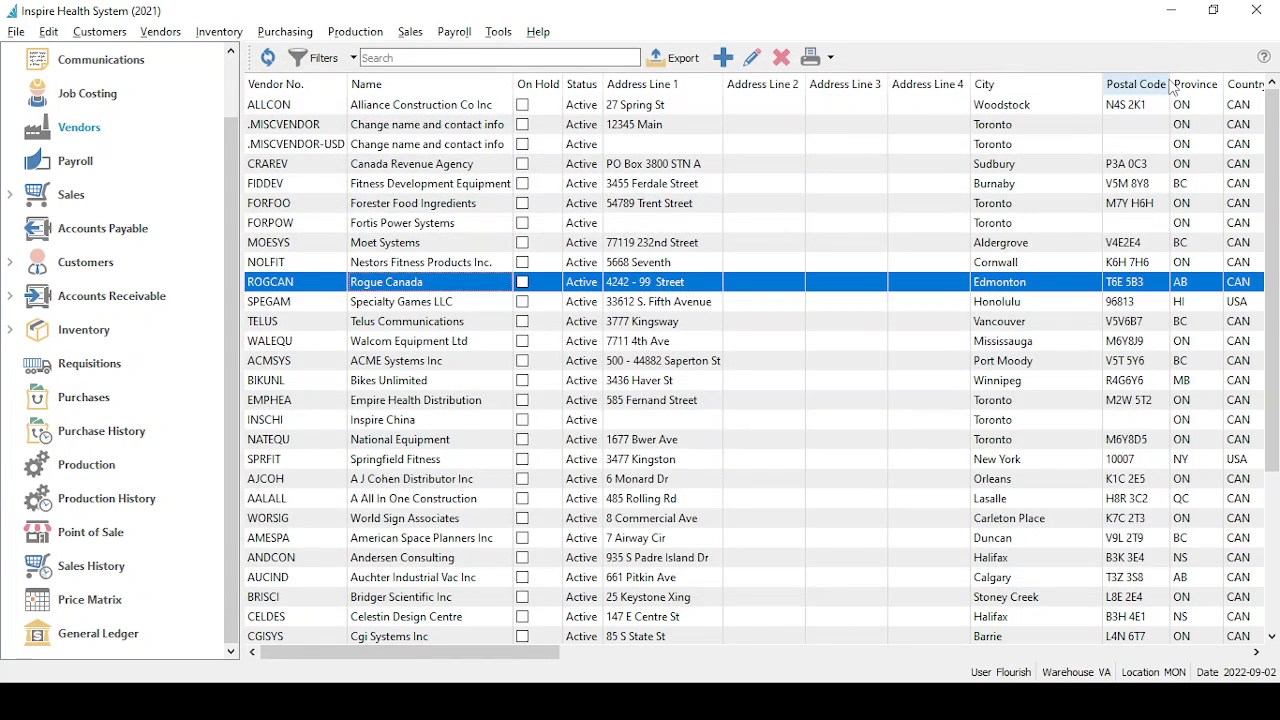
Examine the Spire fields offered for the Vendor Price import type in the import tool, closing the tool when done.
{"action": "left_click", "coordinate": [498, 31]}
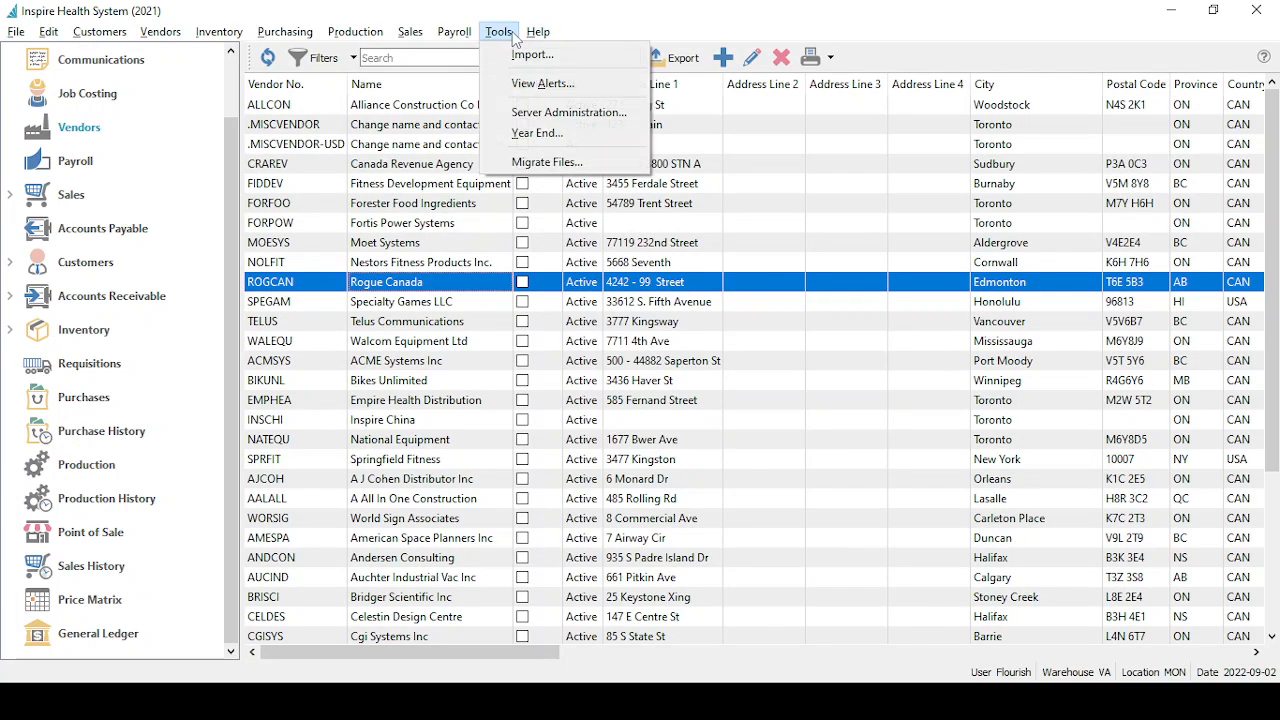
{"action": "left_click", "coordinate": [520, 57]}
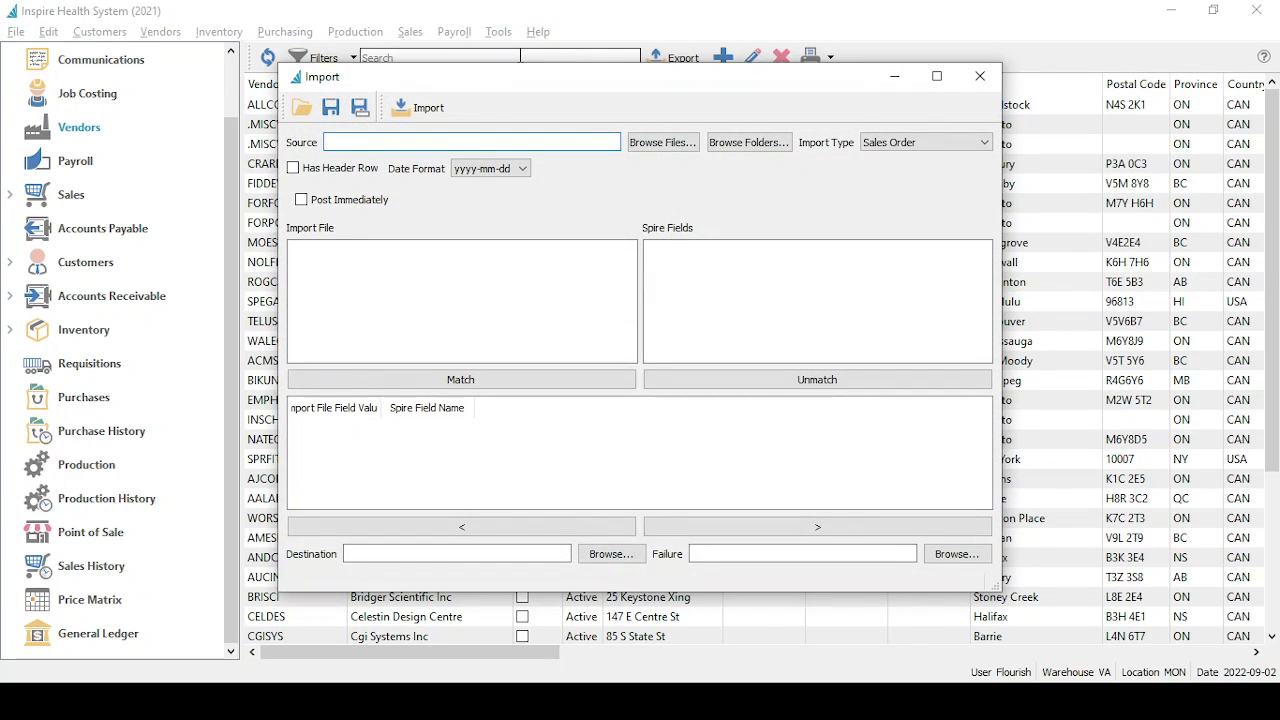
{"action": "left_click", "coordinate": [873, 145]}
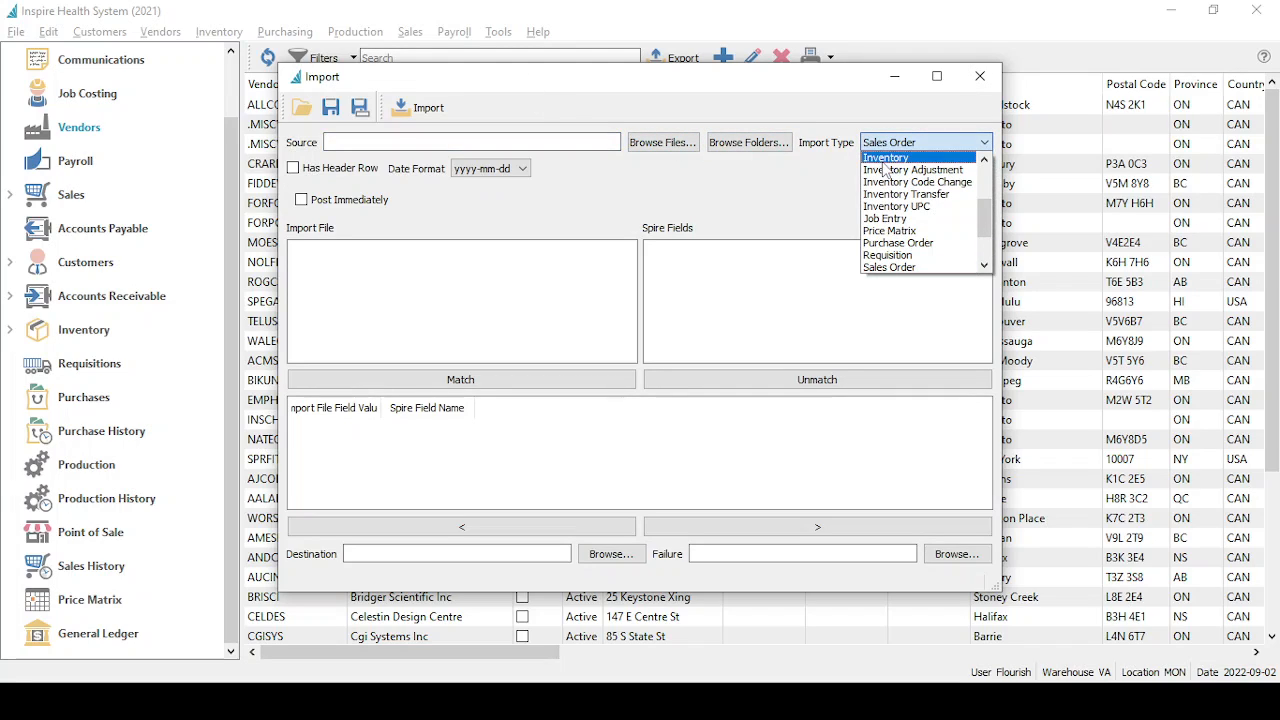
{"action": "scroll", "coordinate": [888, 176], "scroll_direction": "down", "scroll_amount": 2}
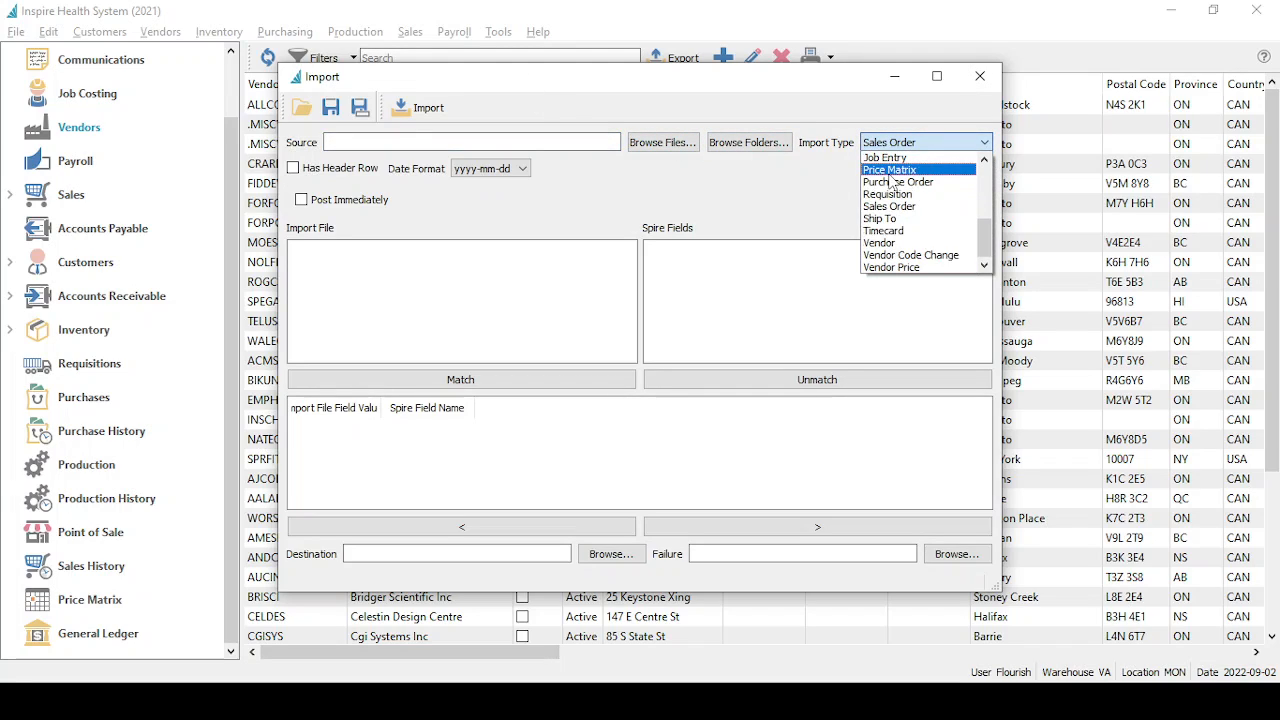
{"action": "left_click", "coordinate": [903, 268]}
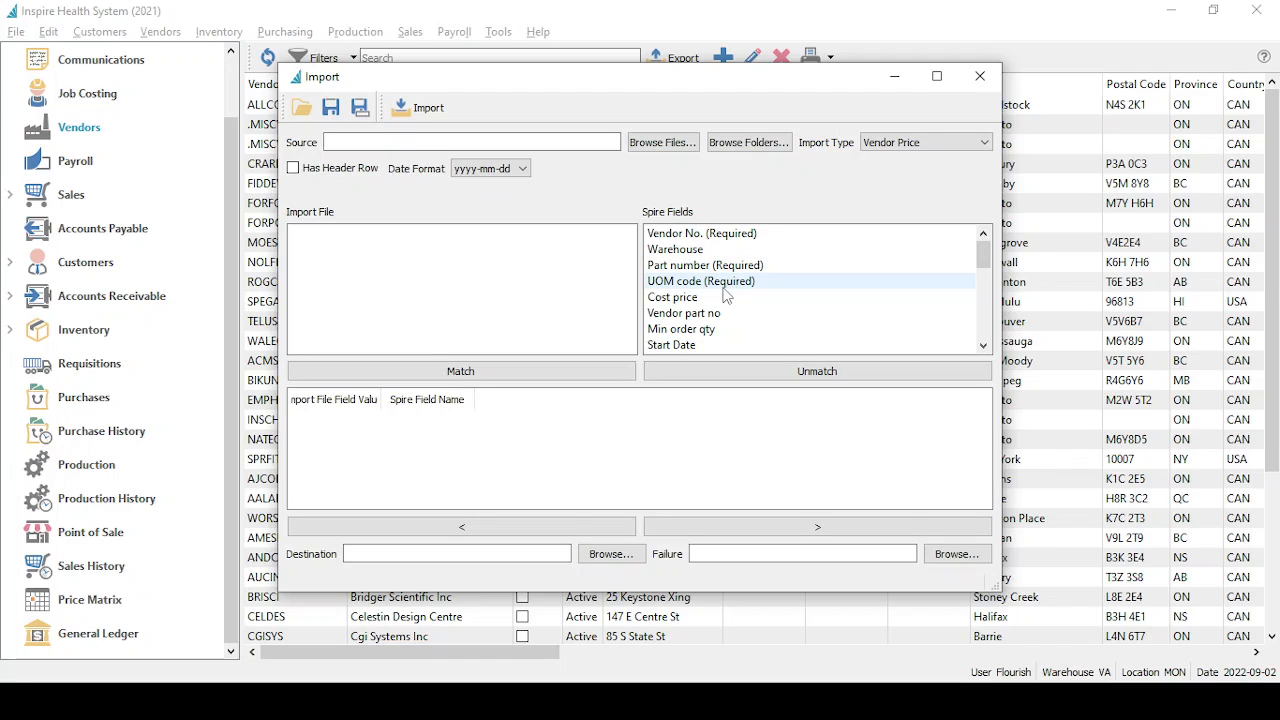
{"action": "scroll", "coordinate": [725, 293], "scroll_direction": "down", "scroll_amount": 1}
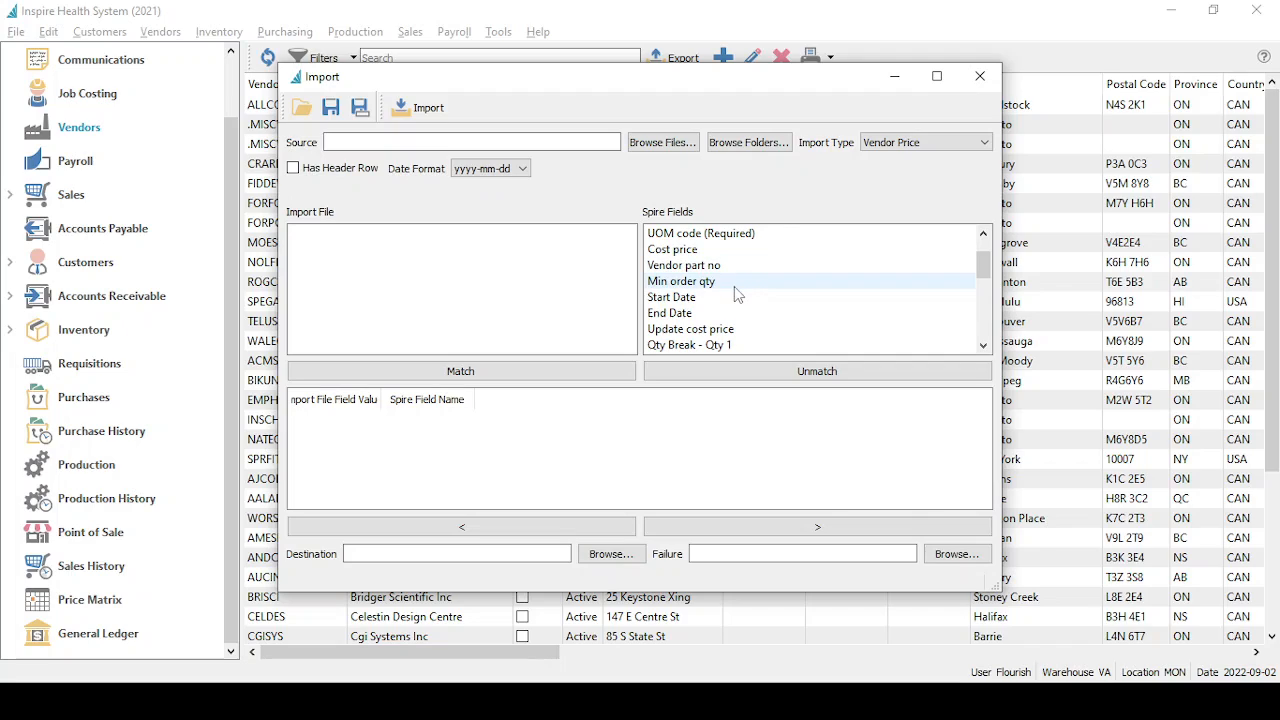
{"action": "scroll", "coordinate": [716, 300], "scroll_direction": "down", "scroll_amount": 1}
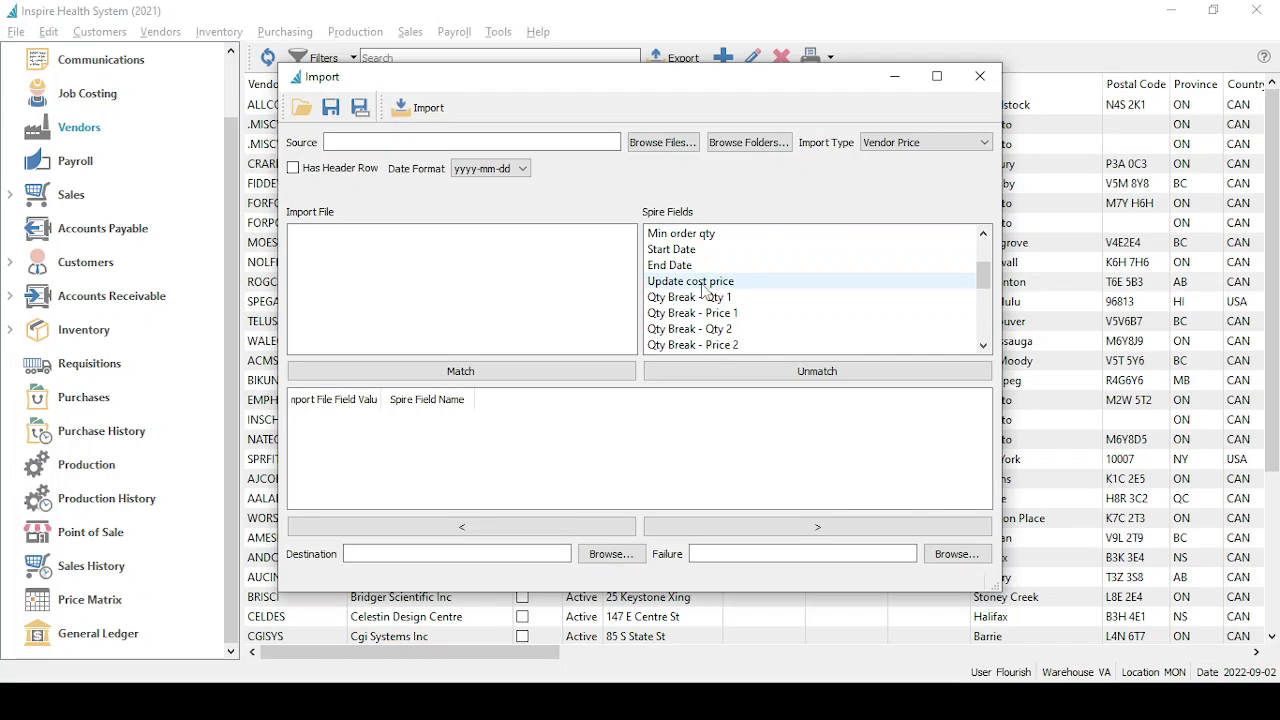
{"action": "left_click", "coordinate": [709, 298]}
{"action": "scroll", "coordinate": [731, 295], "scroll_direction": "down", "scroll_amount": 1}
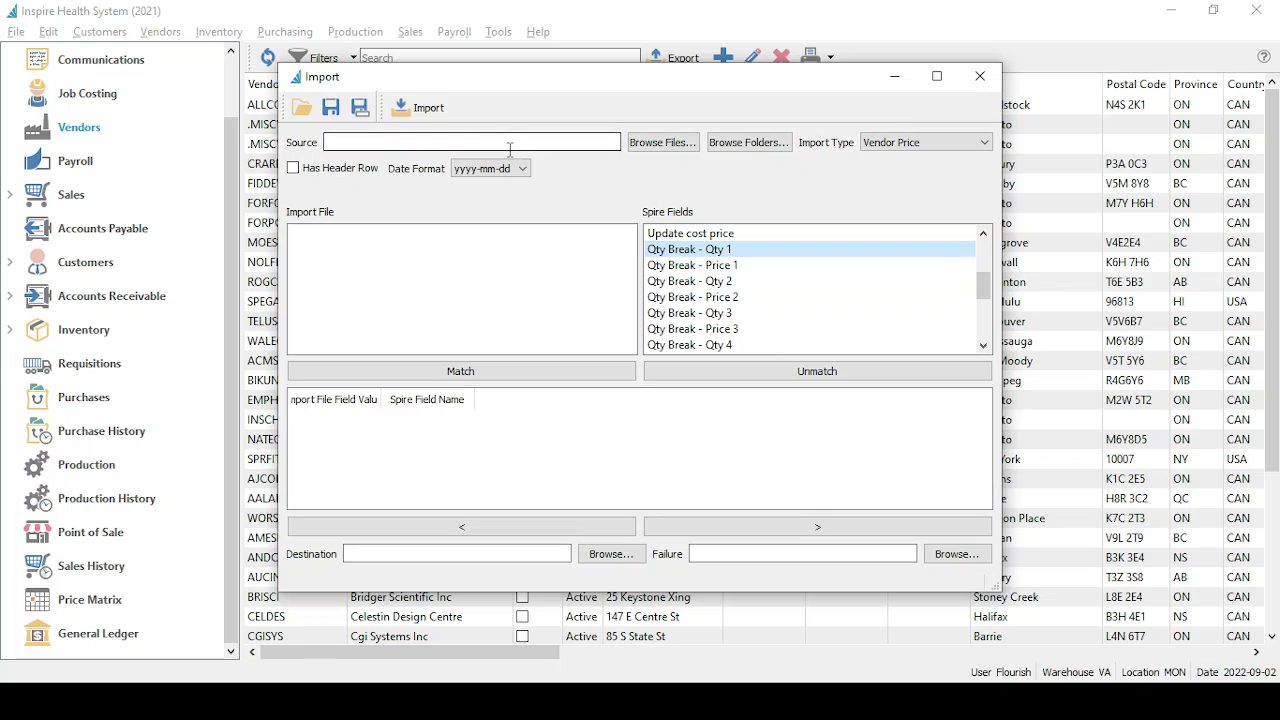
{"action": "left_click", "coordinate": [980, 76]}
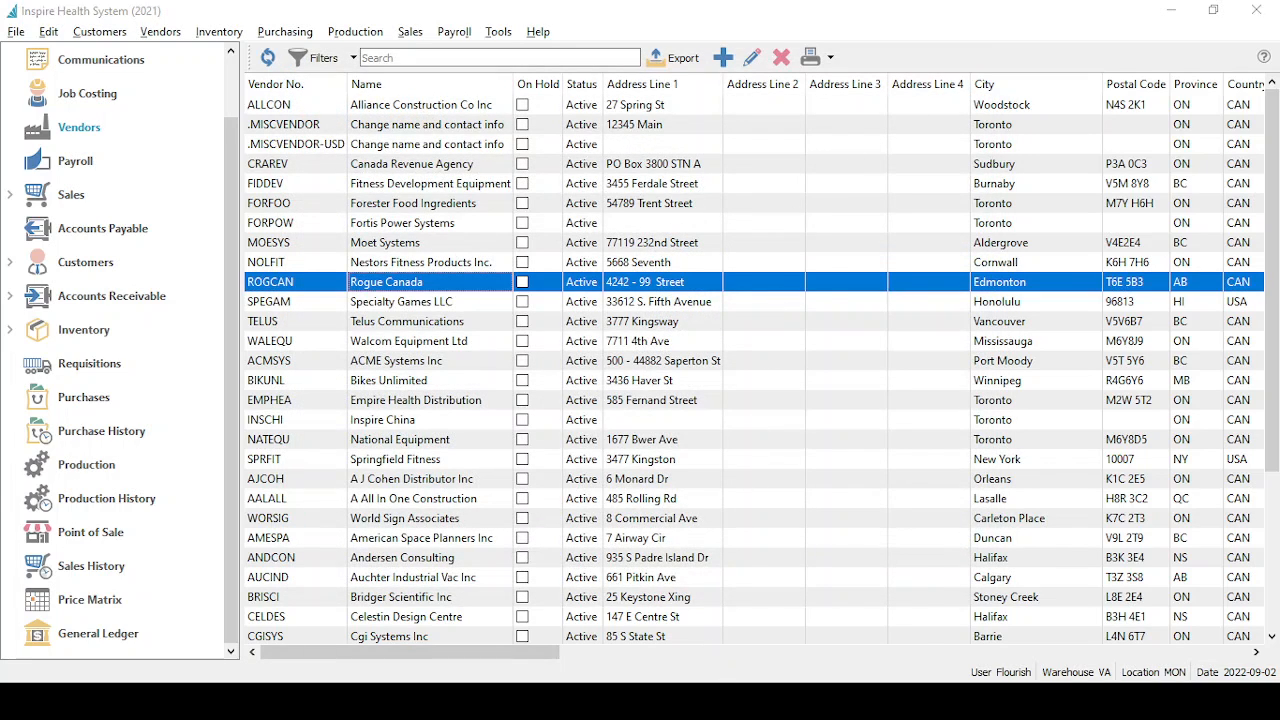
Switch to the Vendor Price Import Sheet V1.1 workbook in Excel and review its columns, including Automatically Update Vendor Pricing in Receiving.
{"action": "mouse_move", "coordinate": [690, 700]}
{"action": "left_click", "coordinate": [661, 646]}
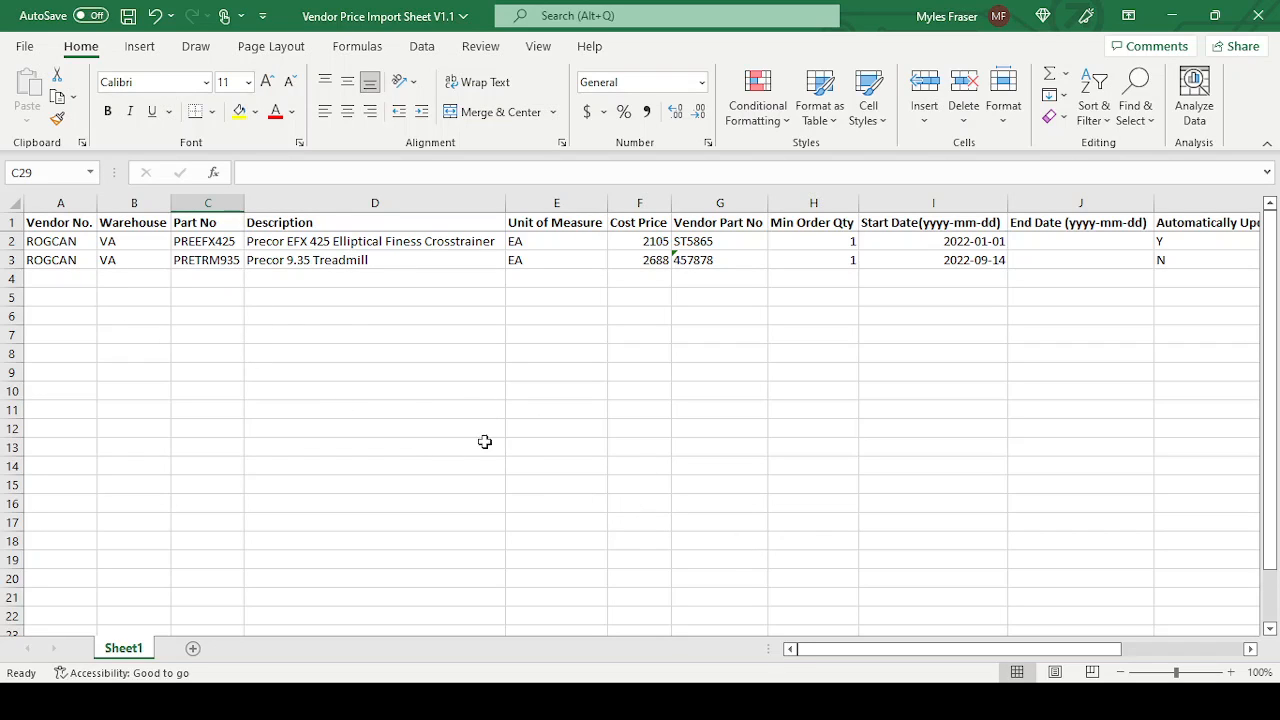
{"action": "left_click_drag", "start_coordinate": [838, 650], "coordinate": [957, 650]}
{"action": "left_click", "coordinate": [993, 224]}
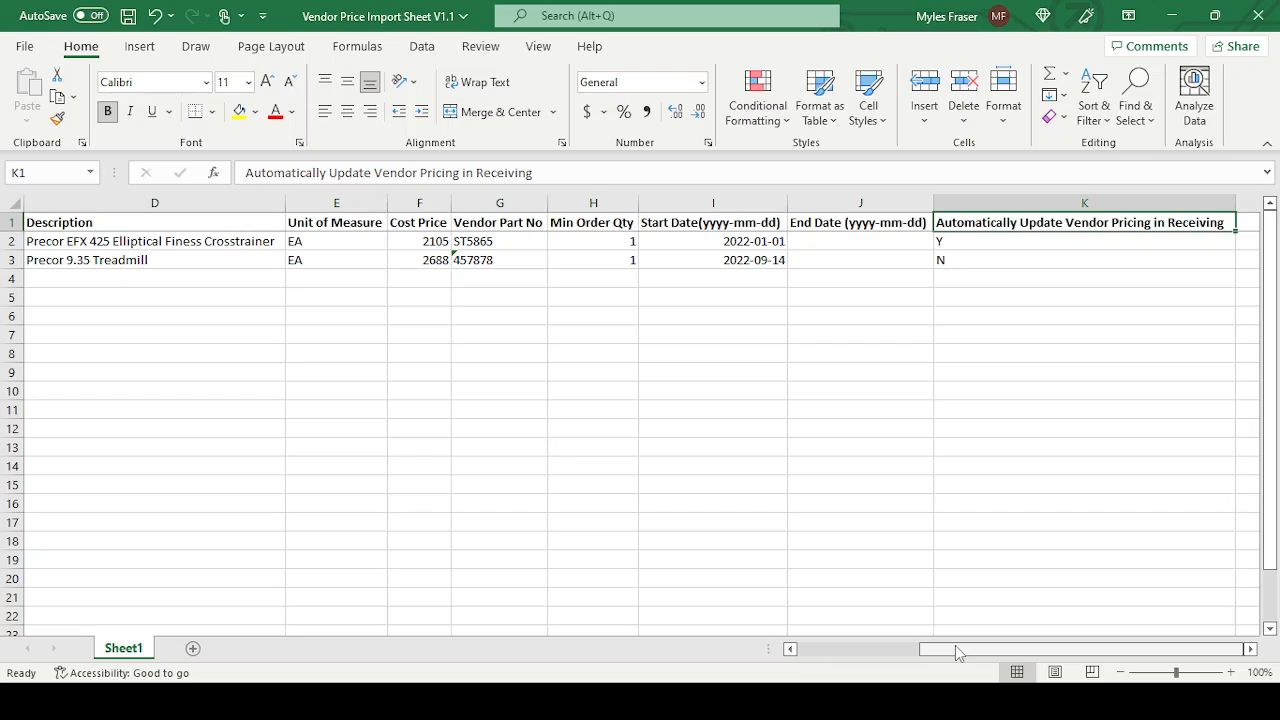
{"action": "left_click_drag", "start_coordinate": [980, 243], "coordinate": [981, 265]}
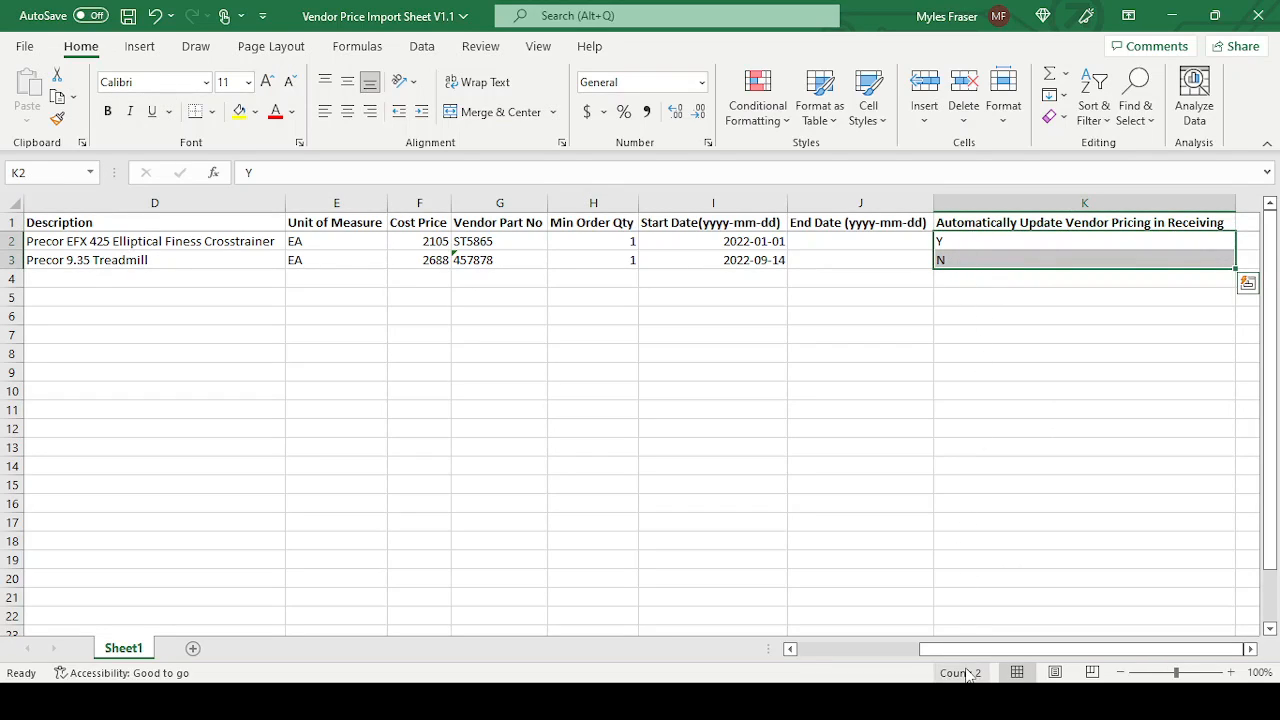
{"action": "left_click_drag", "start_coordinate": [970, 652], "coordinate": [845, 656]}
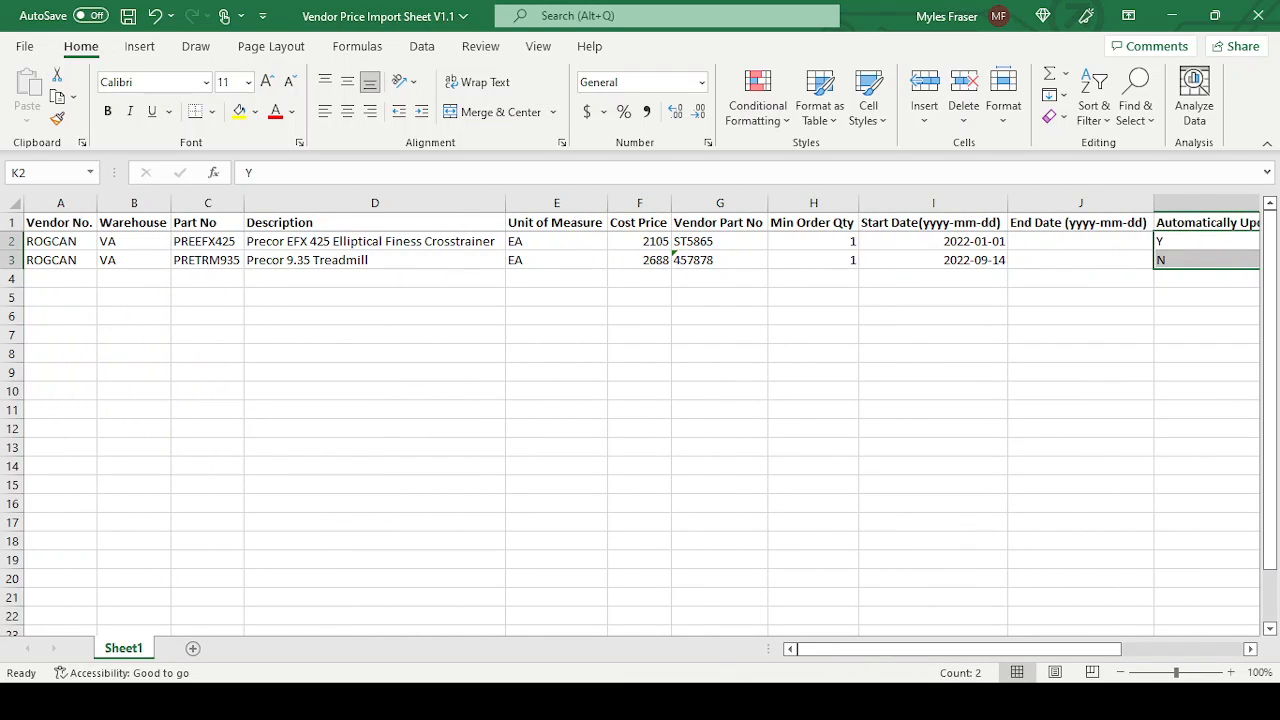
Switch to the inventory_items workbook and review the Updated Price values for the ROGCAN items.
{"action": "mouse_move", "coordinate": [710, 702]}
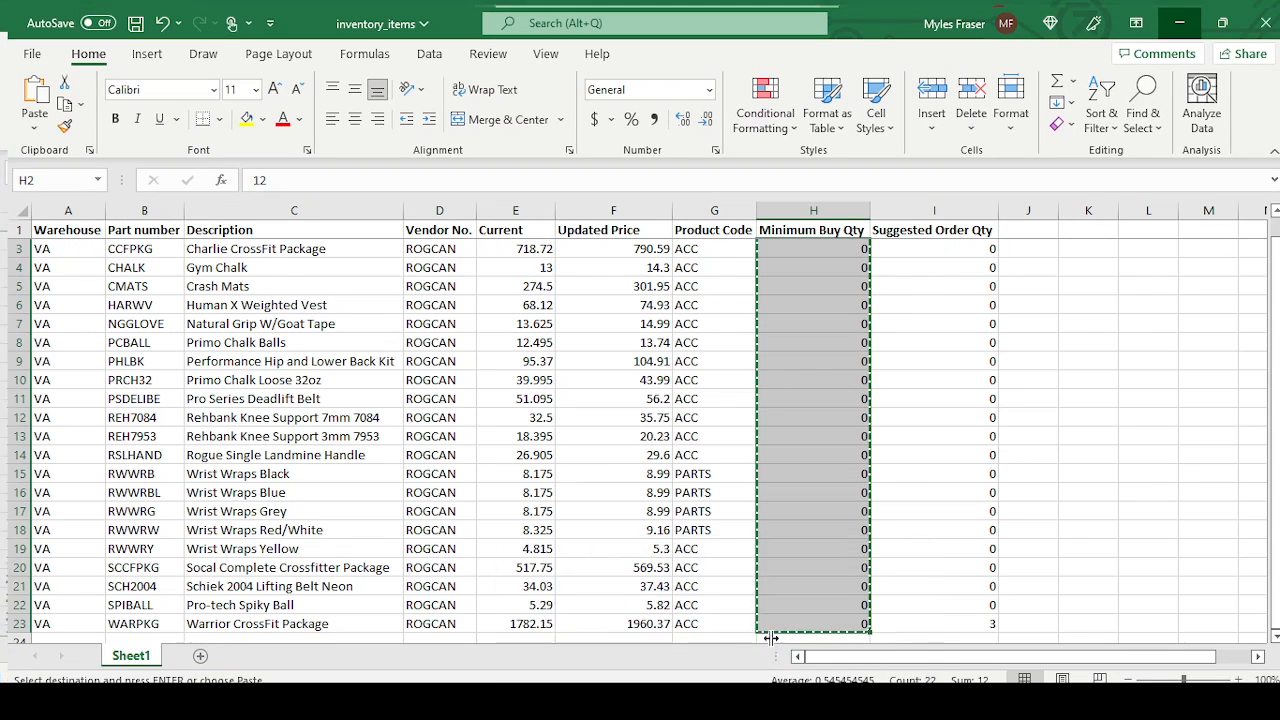
{"action": "left_click", "coordinate": [812, 625]}
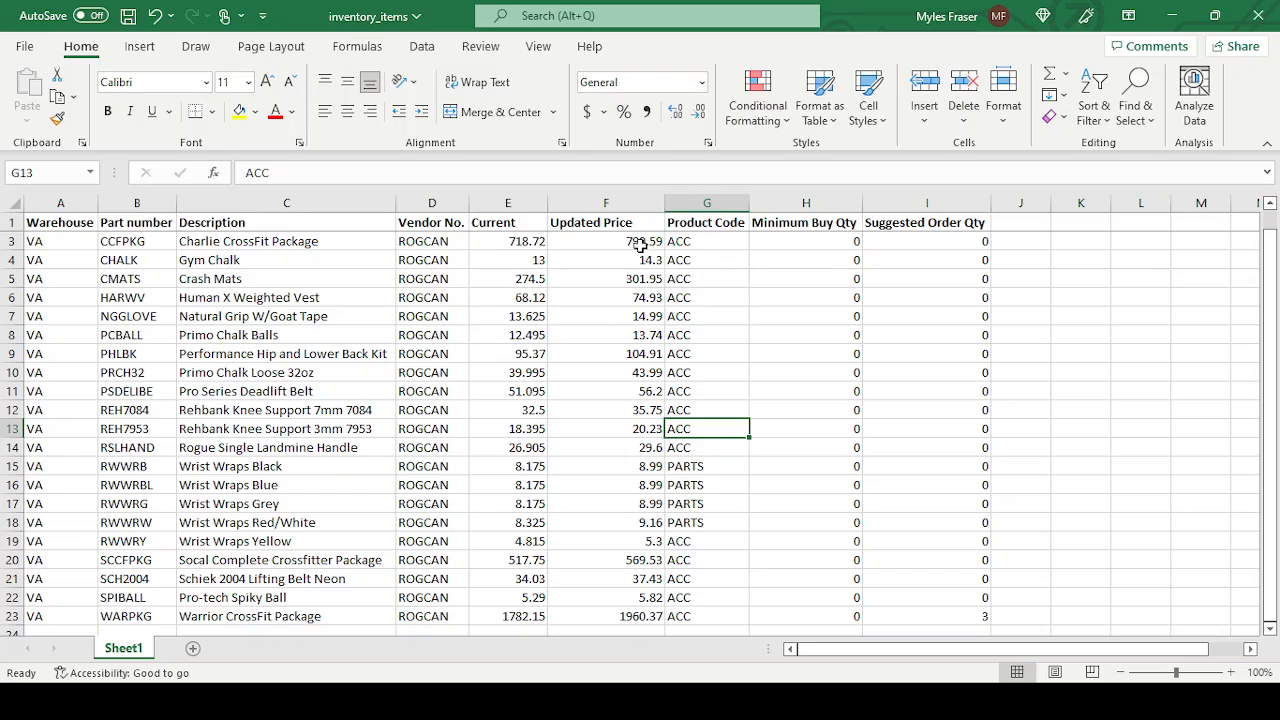
{"action": "left_click_drag", "start_coordinate": [640, 243], "coordinate": [640, 262]}
{"action": "left_click", "coordinate": [638, 335]}
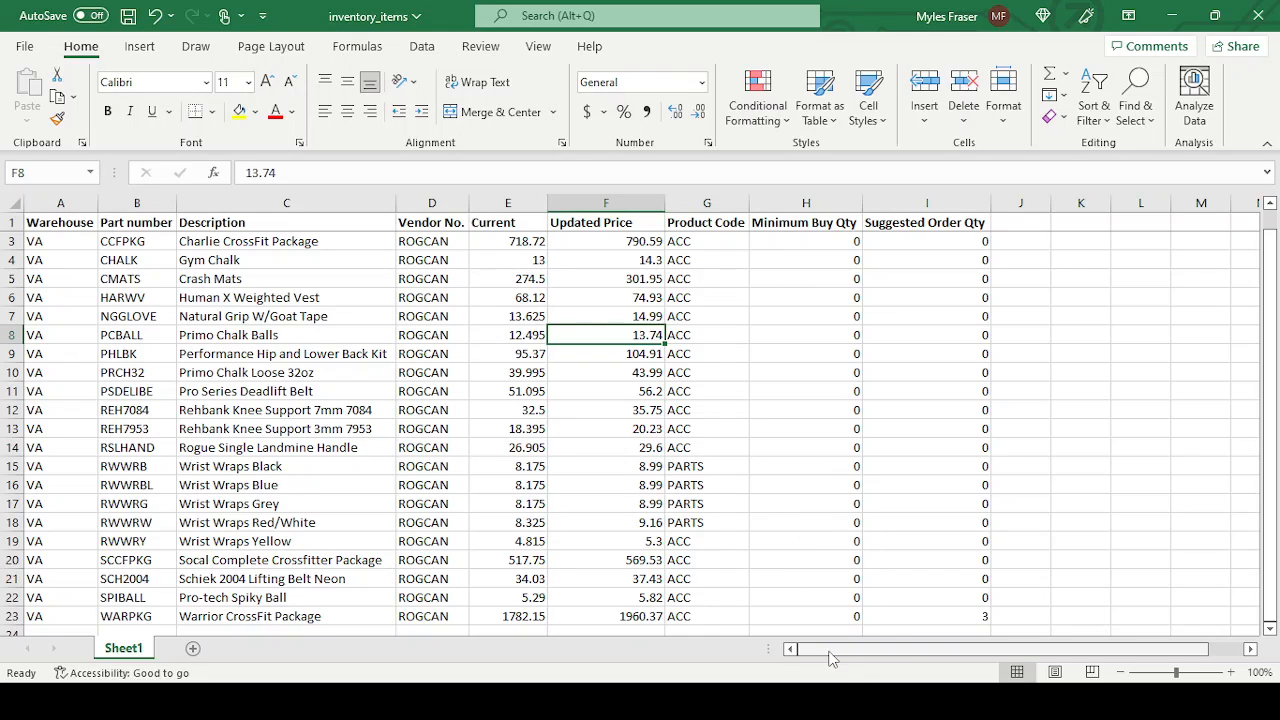
{"action": "left_click", "coordinate": [560, 409]}
{"action": "scroll", "coordinate": [349, 355], "scroll_direction": "up", "scroll_amount": 1}
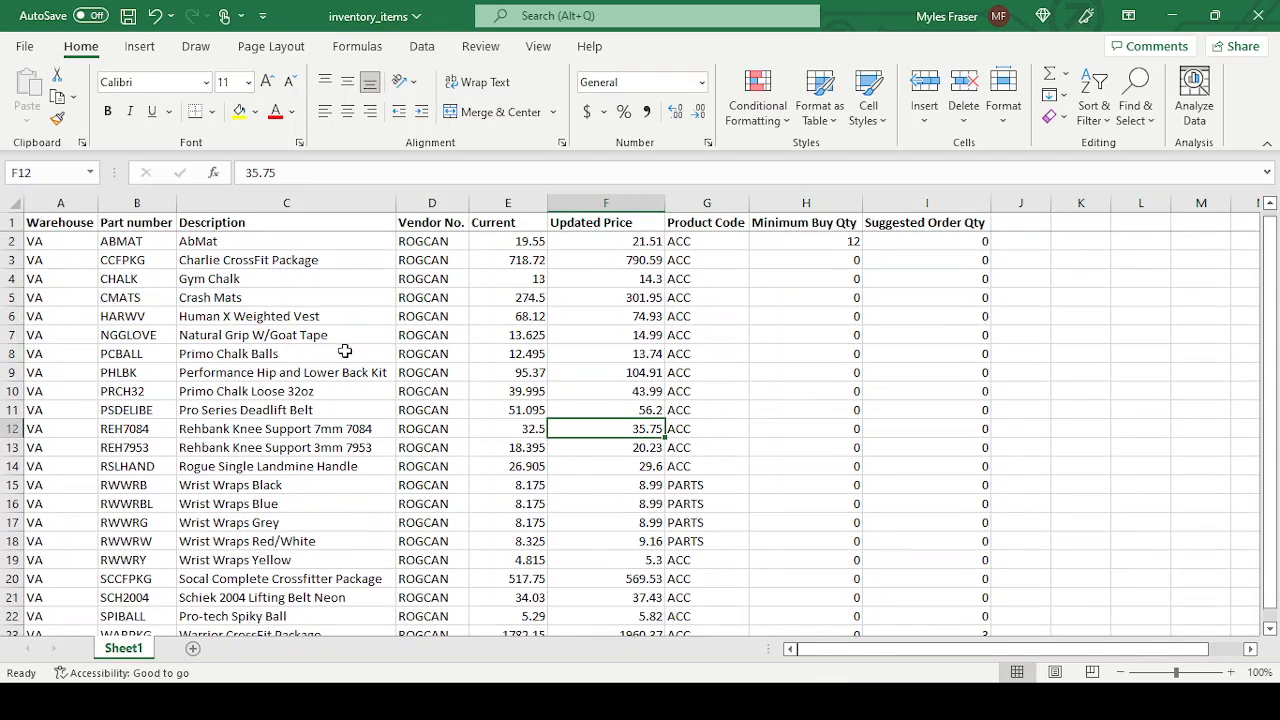
Copy all part numbers and descriptions from inventory_items into the Part No and Description columns of Vendor Price Import Sheet V1.1, starting at C4.
{"action": "left_click", "coordinate": [148, 243]}
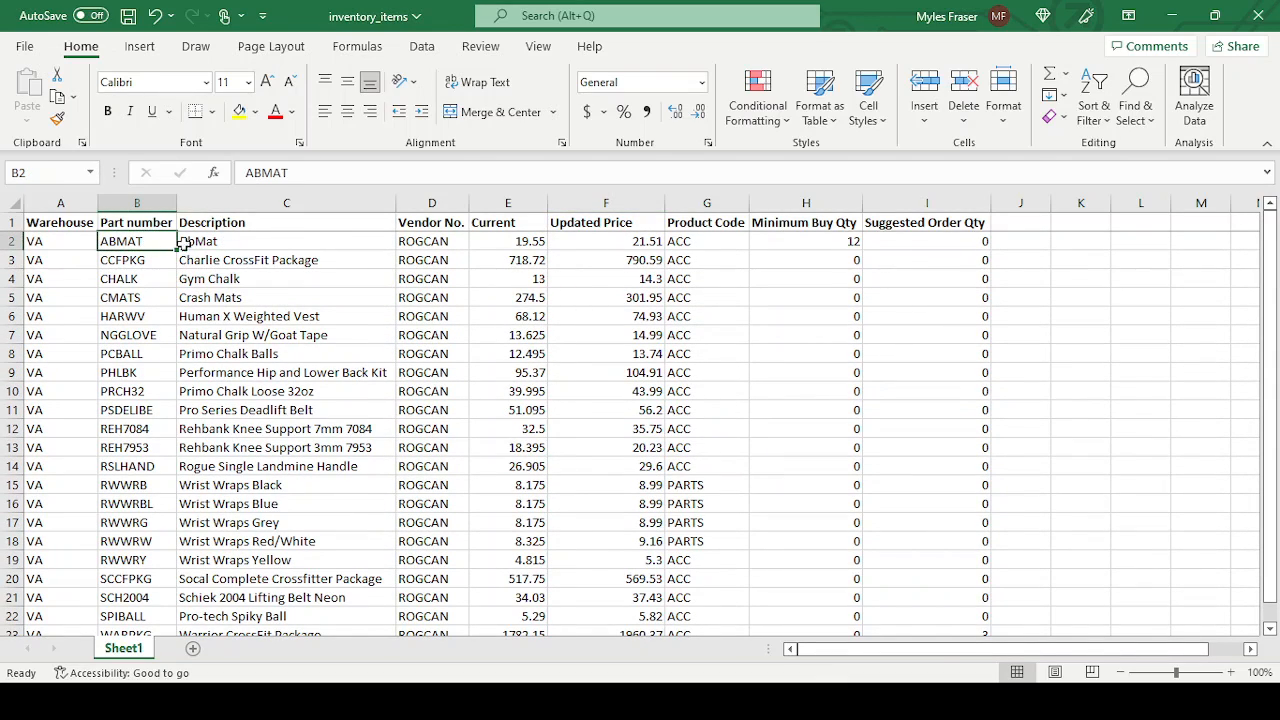
{"action": "left_click_drag", "start_coordinate": [170, 244], "coordinate": [226, 252]}
{"action": "key", "text": "ctrl+shift+Down"}
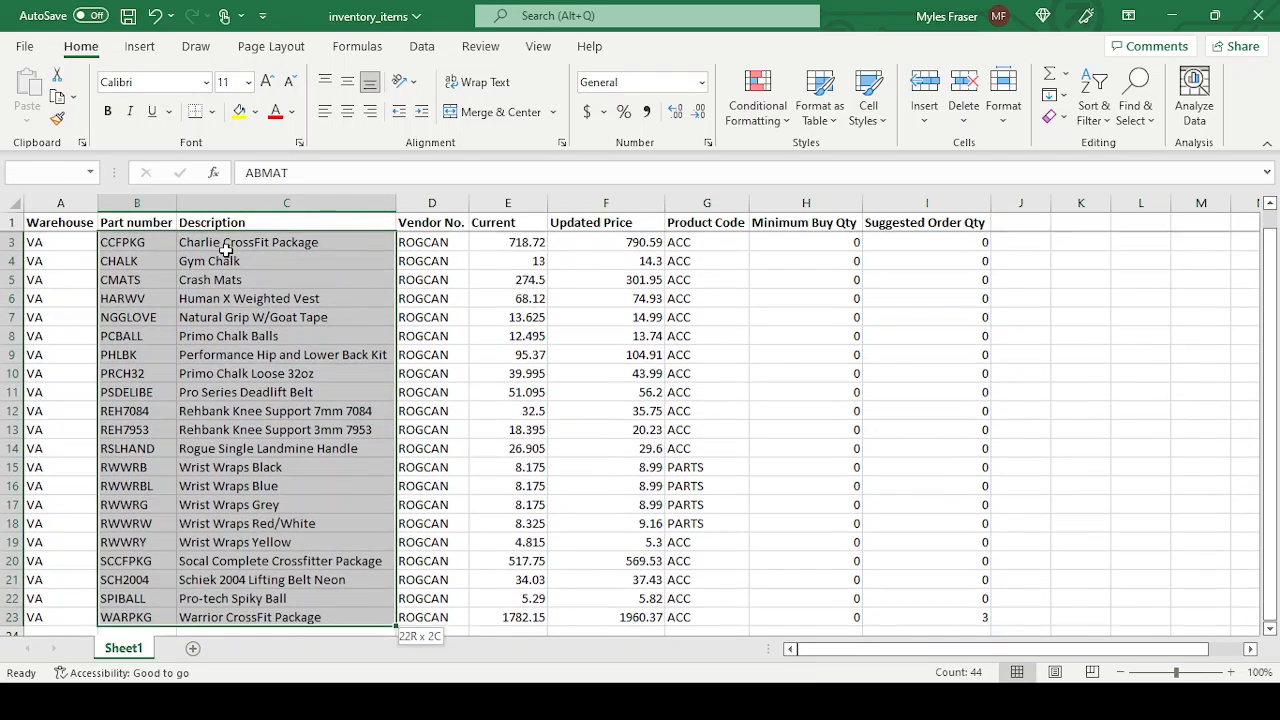
{"action": "key", "text": "ctrl+c"}
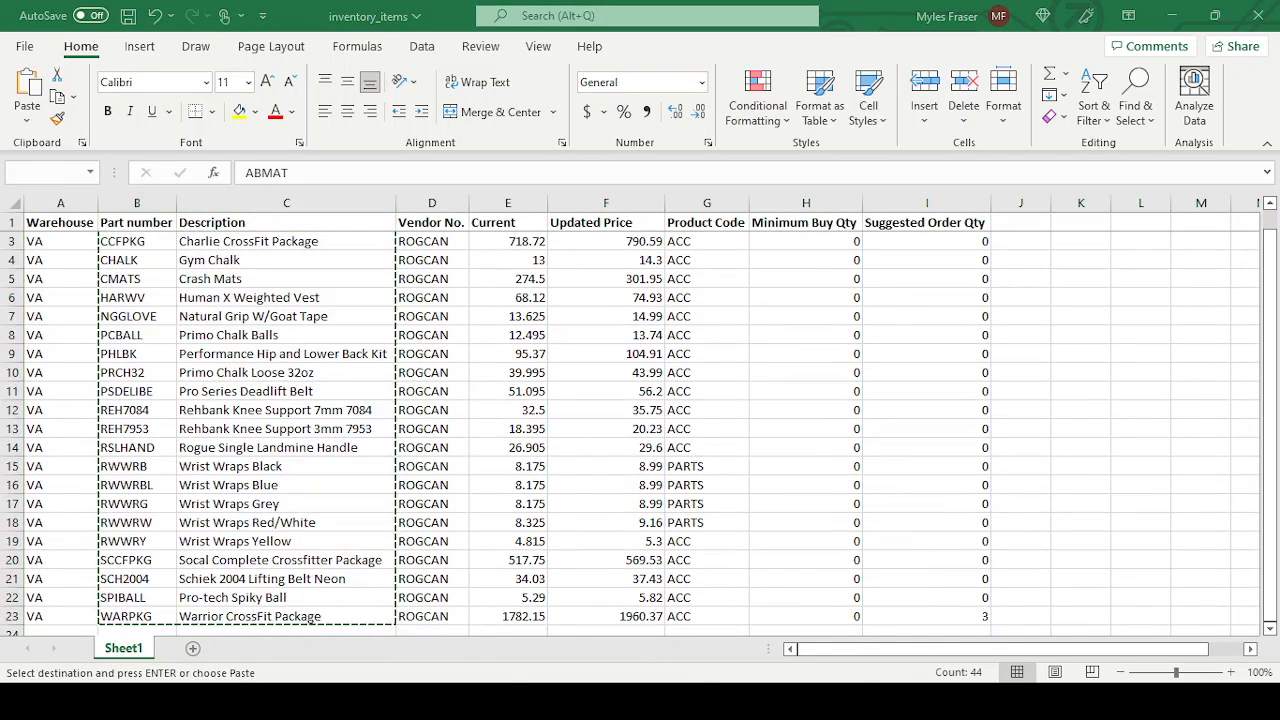
{"action": "mouse_move", "coordinate": [640, 700]}
{"action": "left_click", "coordinate": [590, 620]}
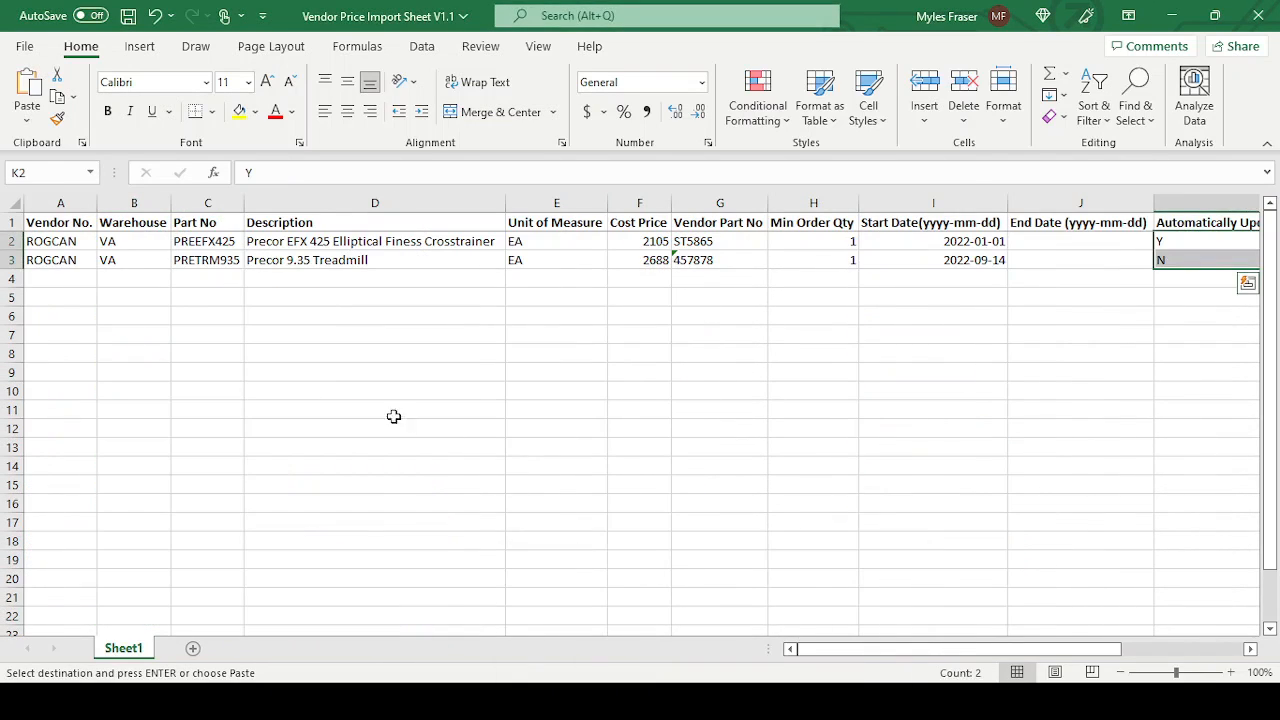
{"action": "left_click", "coordinate": [222, 281]}
{"action": "key", "text": "ctrl+v"}
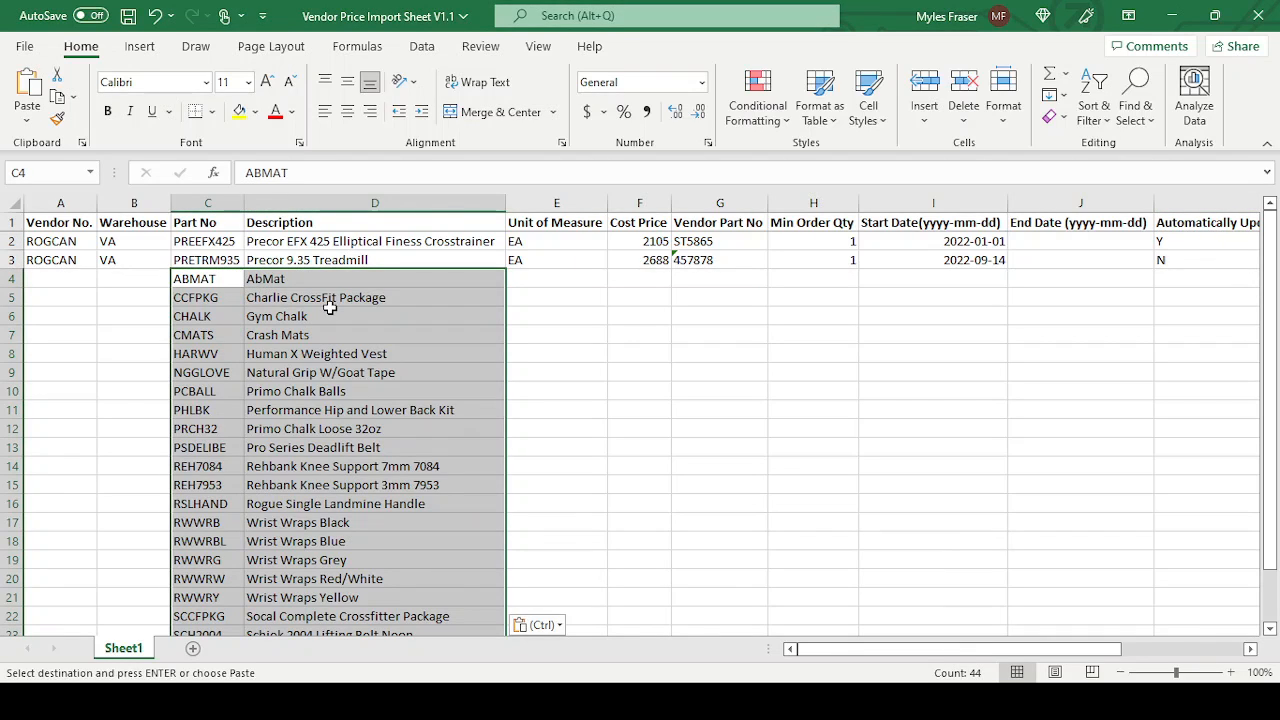
{"action": "left_click", "coordinate": [300, 298]}
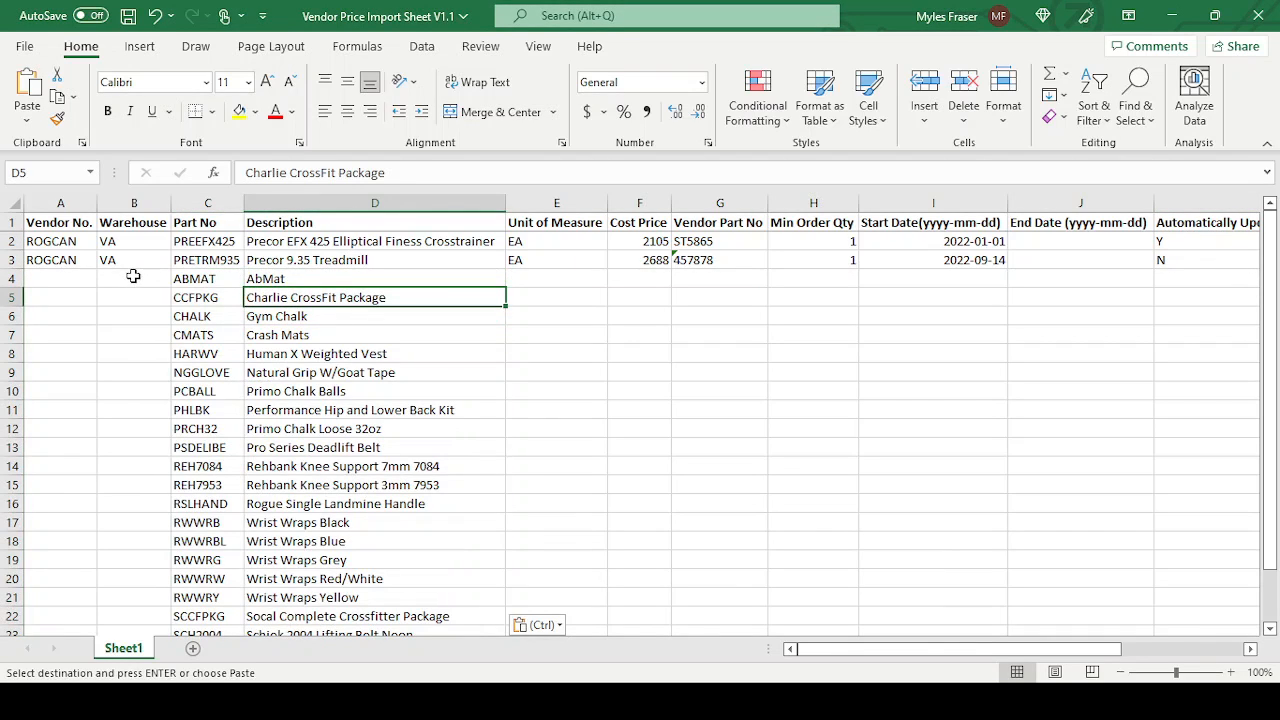
Copy vendor number ROGCAN and warehouse VA from row 3 down to row 25, covering every pasted part.
{"action": "left_click_drag", "start_coordinate": [74, 264], "coordinate": [110, 265]}
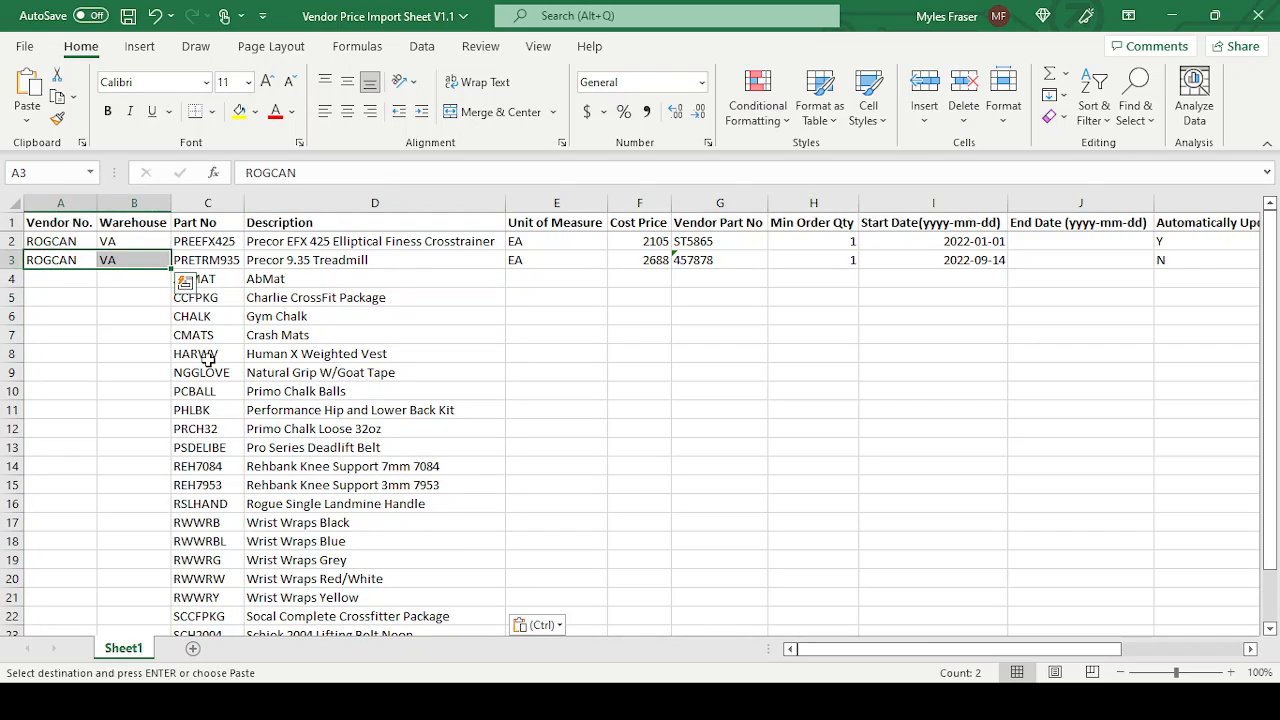
{"action": "key", "text": "ctrl+c"}
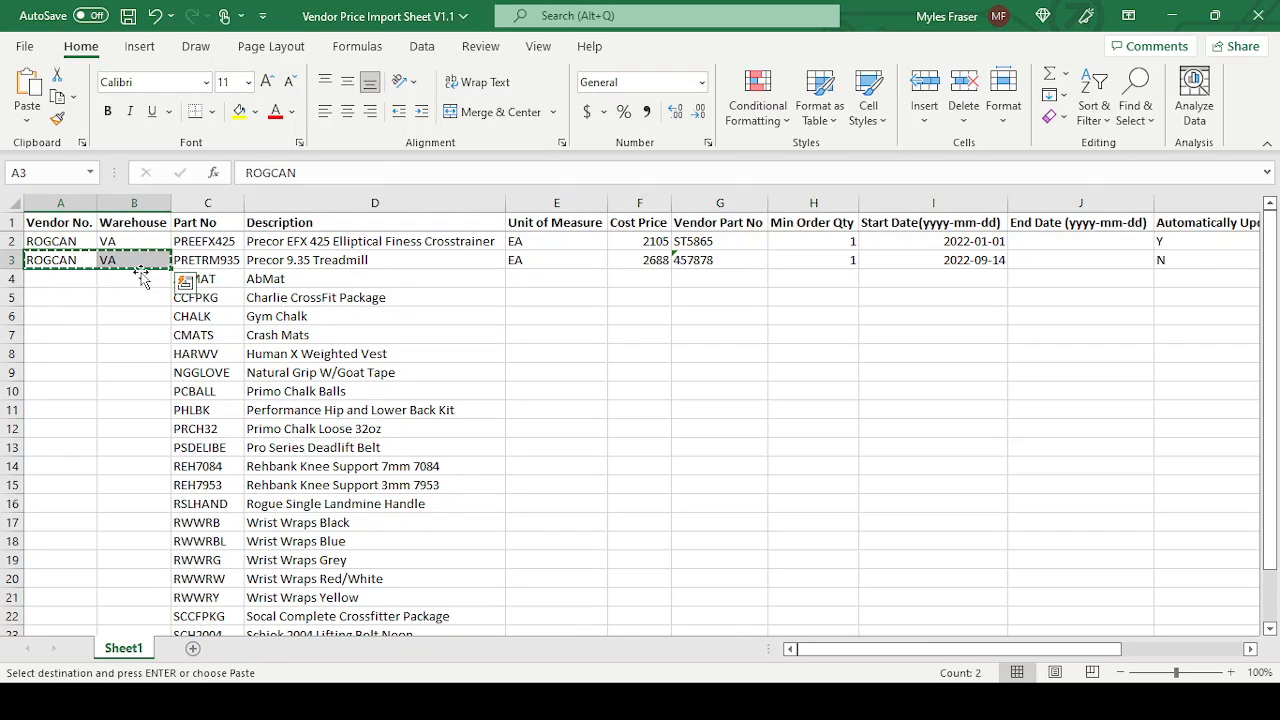
{"action": "left_click", "coordinate": [205, 264]}
{"action": "key", "text": "ctrl+Down"}
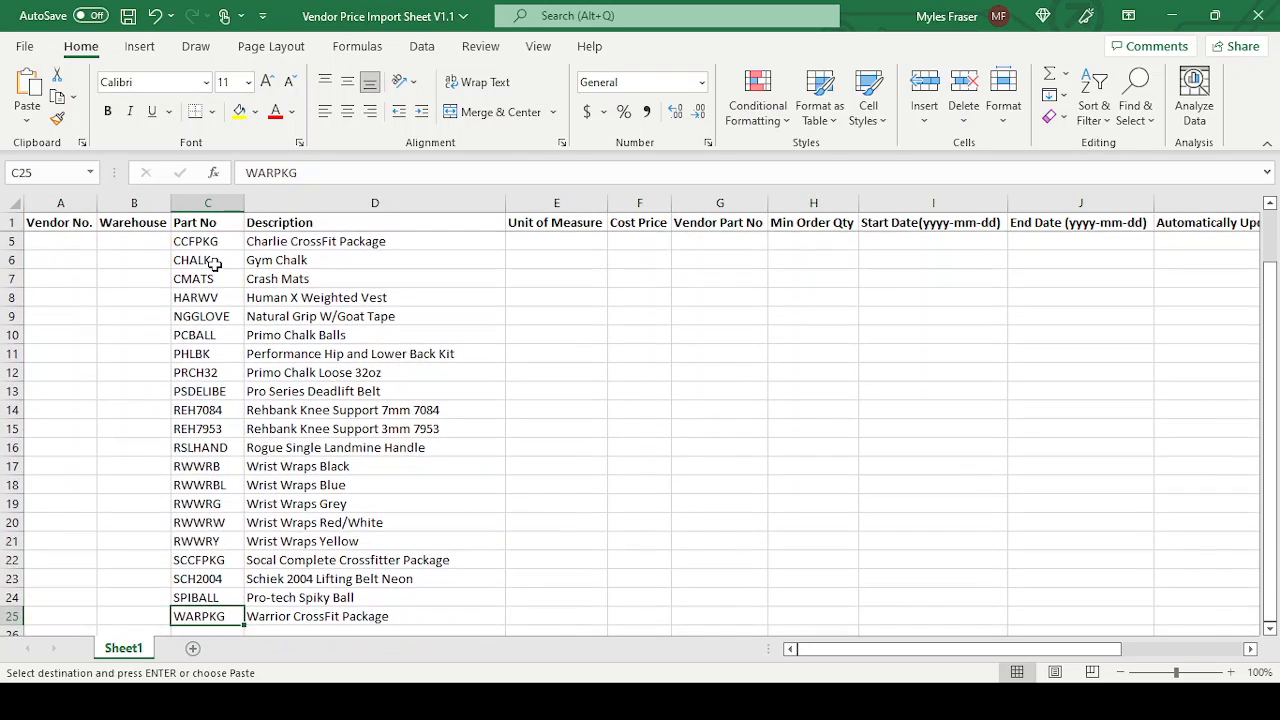
{"action": "key", "text": "Left"}
{"action": "key", "text": "Left"}
{"action": "key", "text": "Right"}
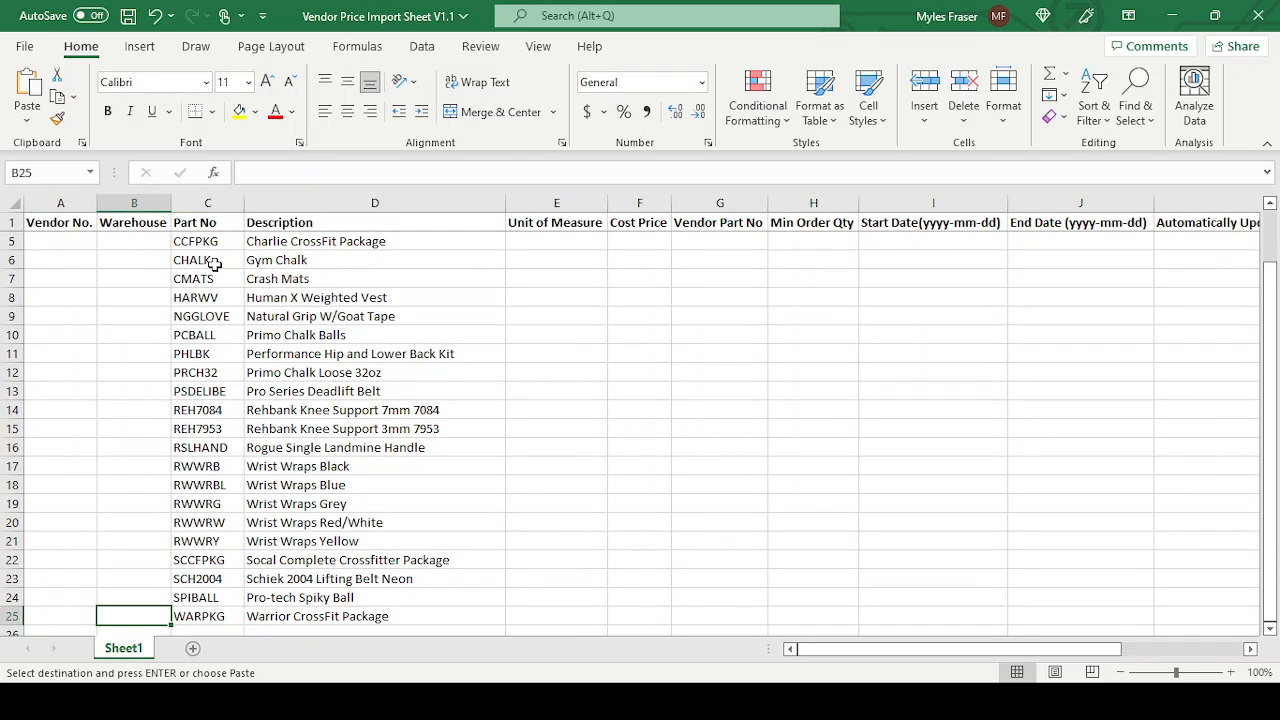
{"action": "key", "text": "Left"}
{"action": "key", "text": "ctrl+shift+Right"}
{"action": "key", "text": "ctrl+shift+Left"}
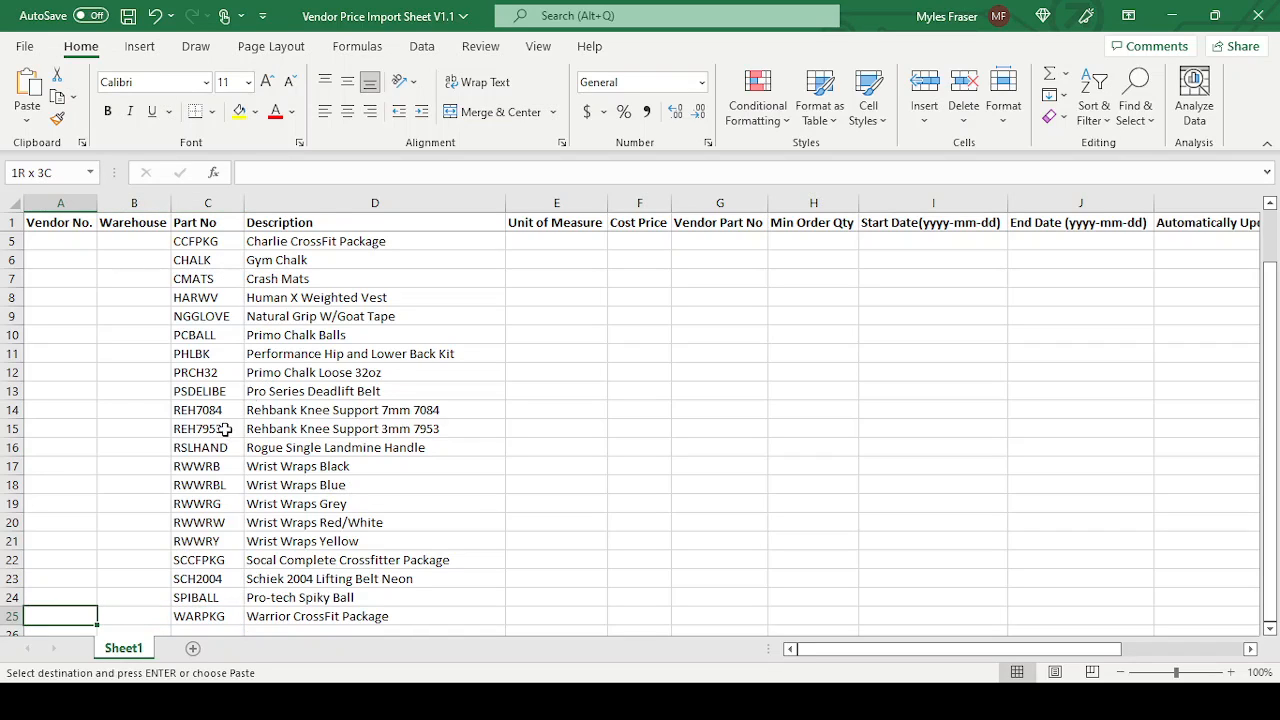
{"action": "left_click_drag", "start_coordinate": [88, 613], "coordinate": [119, 607]}
{"action": "key", "text": "ctrl+shift+Up"}
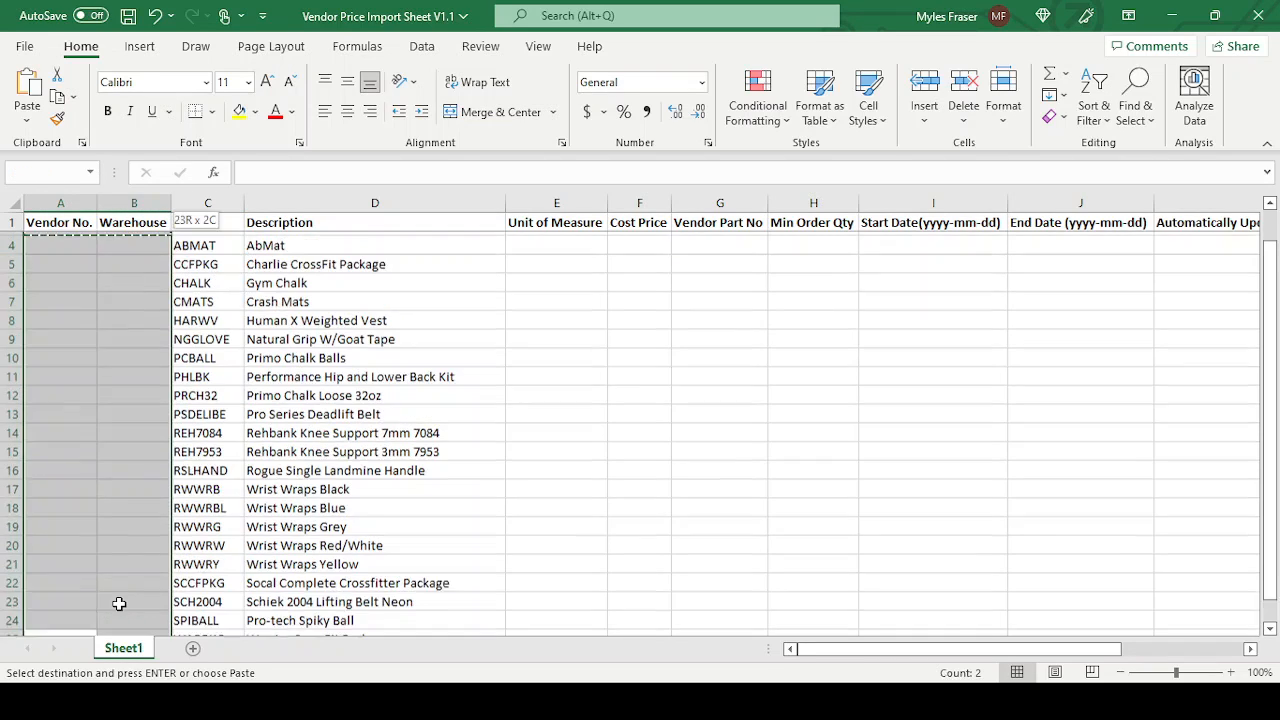
{"action": "key", "text": "ctrl+v"}
{"action": "left_click", "coordinate": [335, 428]}
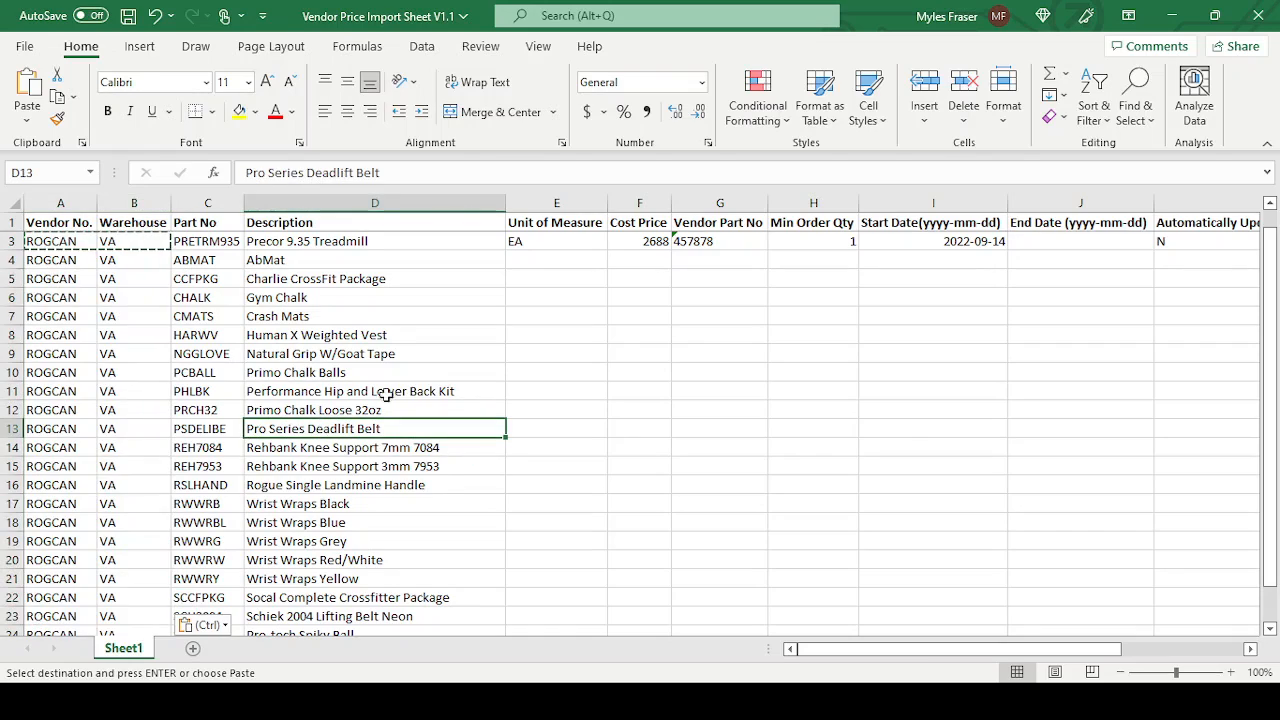
Fill the unit of measure EA from E3 down to row 25, covering every listed part.
{"action": "left_click", "coordinate": [544, 246]}
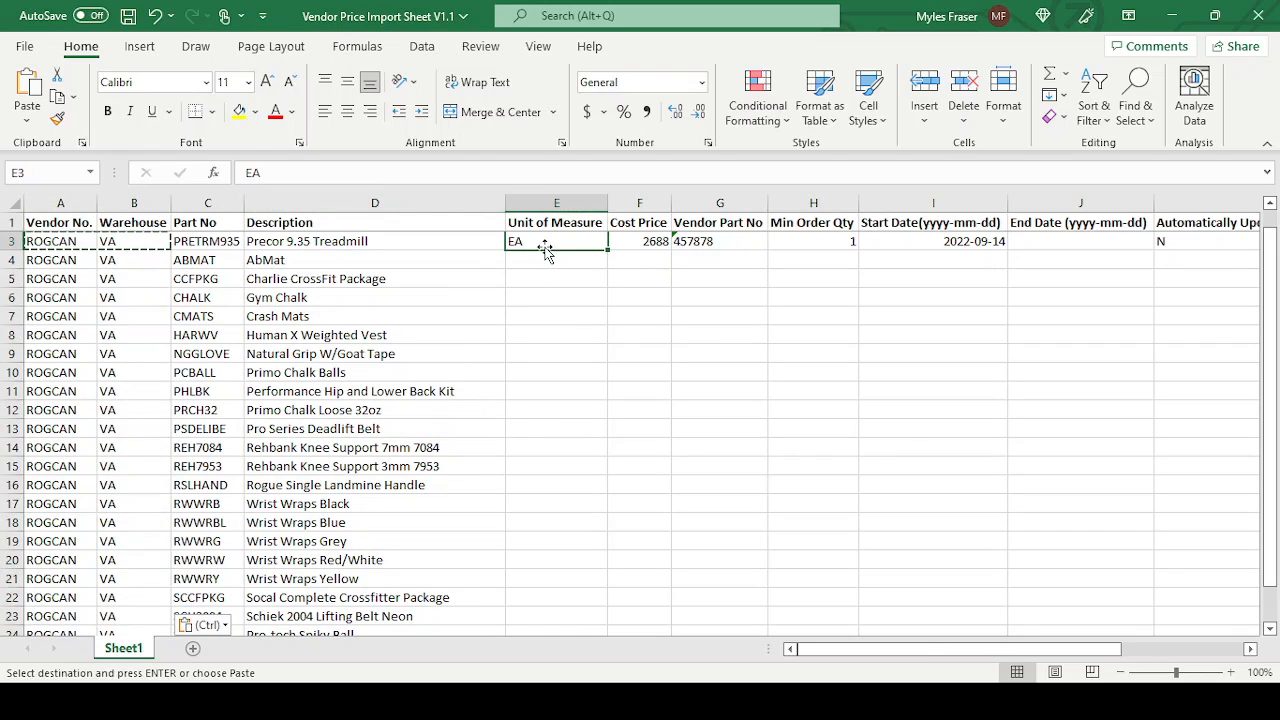
{"action": "key", "text": "ctrl+c"}
{"action": "mouse_move", "coordinate": [546, 251]}
{"action": "left_mouse_down"}
{"action": "mouse_move", "coordinate": [560, 480]}
{"action": "mouse_move", "coordinate": [563, 251]}
{"action": "mouse_move", "coordinate": [557, 603]}
{"action": "mouse_move", "coordinate": [566, 211]}
{"action": "mouse_move", "coordinate": [543, 263]}
{"action": "left_mouse_up"}
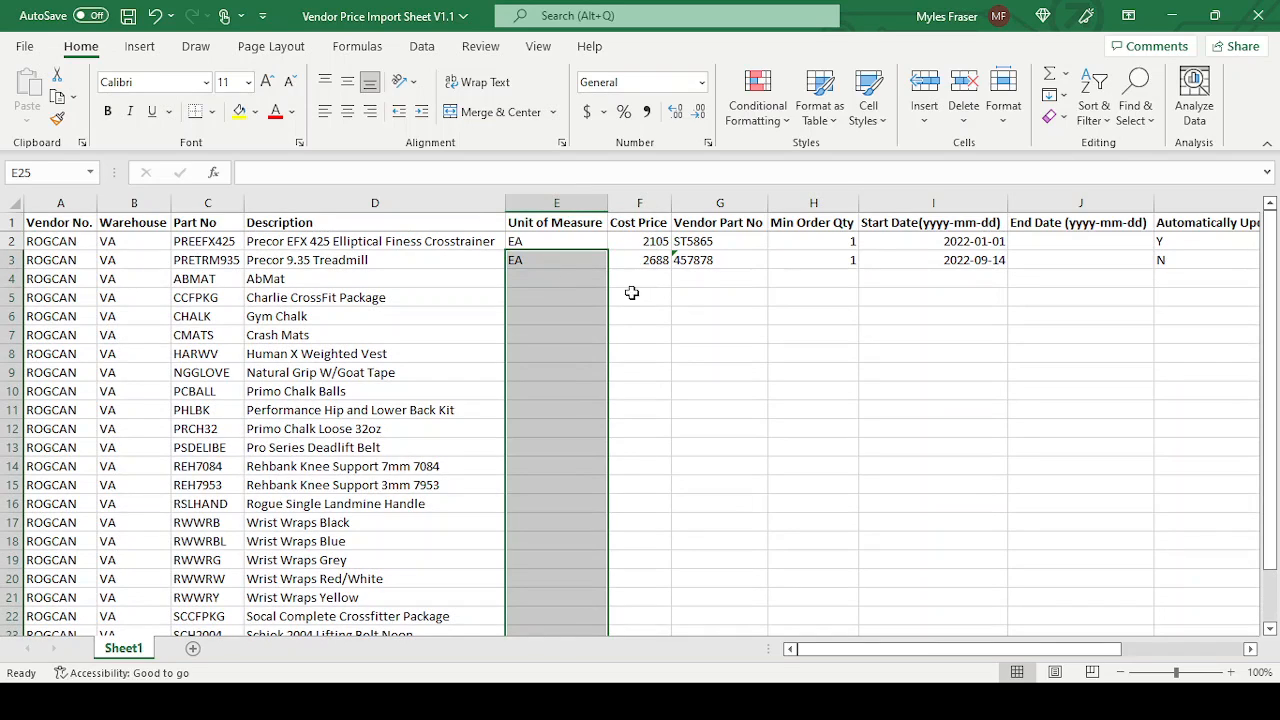
{"action": "left_click", "coordinate": [566, 259]}
{"action": "key", "text": "ctrl+c"}
{"action": "double_click", "coordinate": [607, 270]}
{"action": "scroll", "coordinate": [585, 290], "scroll_direction": "down", "scroll_amount": 5}
{"action": "scroll", "coordinate": [625, 294], "scroll_direction": "up", "scroll_amount": 5}
Copy the Updated Price values from F3 down in inventory_items into the Cost Price column of Vendor Price Import Sheet V1.1, starting at F4.
{"action": "left_click", "coordinate": [652, 275]}
{"action": "left_click", "coordinate": [652, 260]}
{"action": "left_click", "coordinate": [713, 701]}
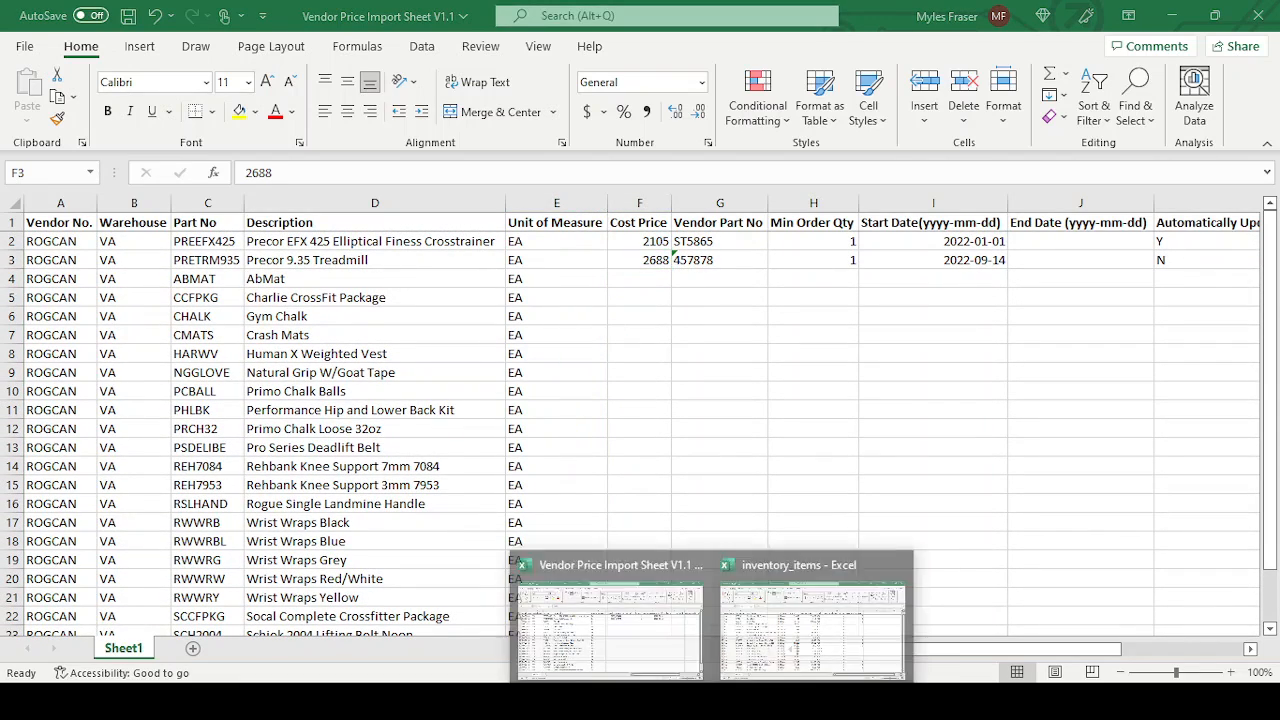
{"action": "left_click", "coordinate": [793, 656]}
{"action": "left_click", "coordinate": [569, 353]}
{"action": "left_click", "coordinate": [612, 242]}
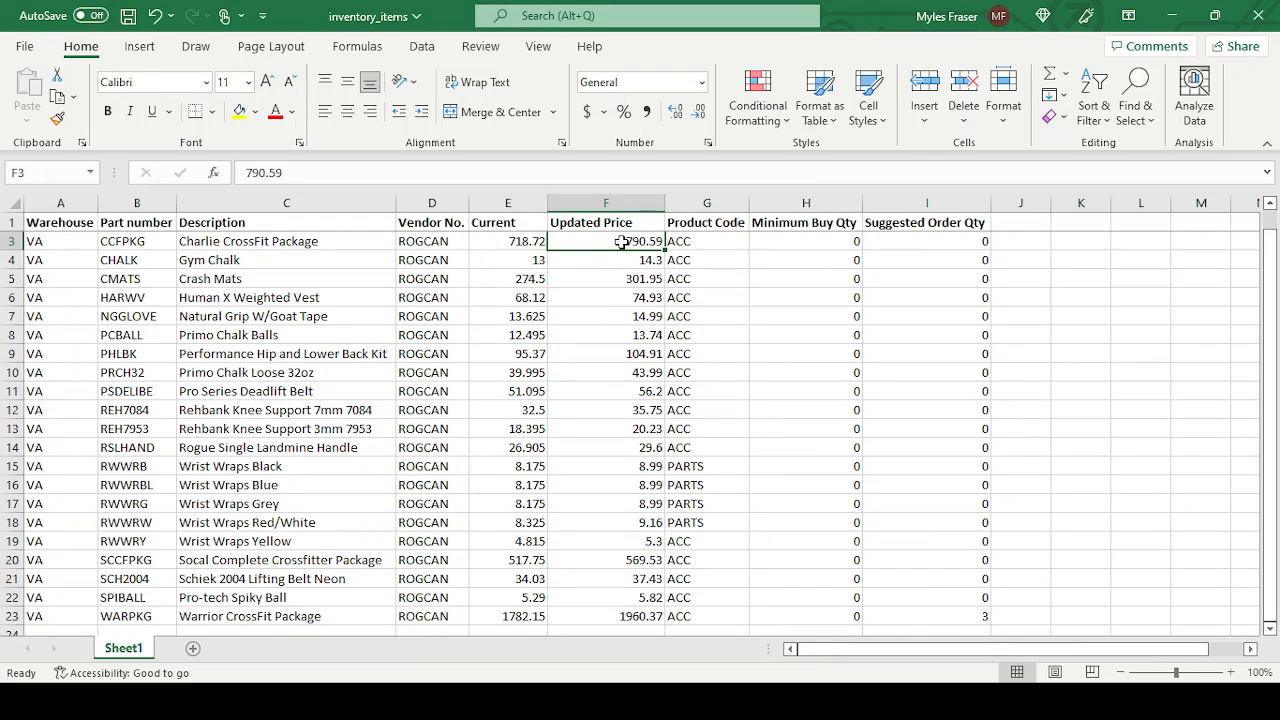
{"action": "key", "text": "ctrl+shift+Down"}
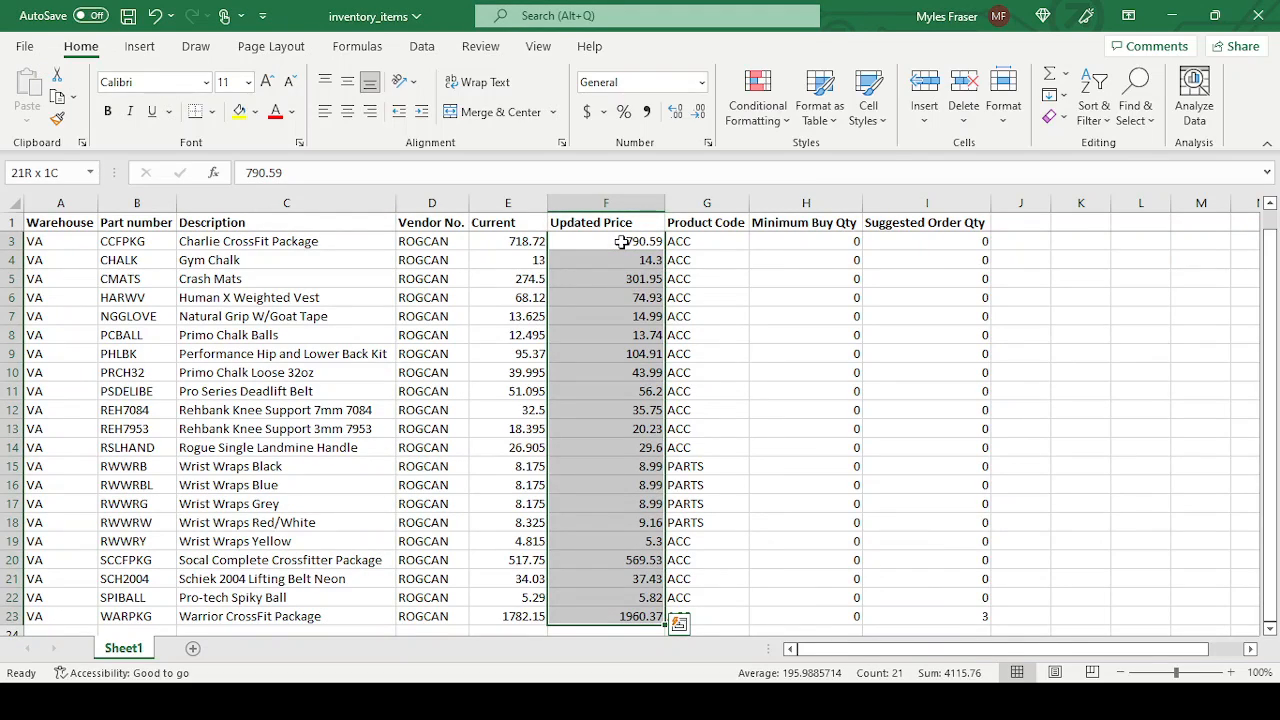
{"action": "key", "text": "ctrl+c"}
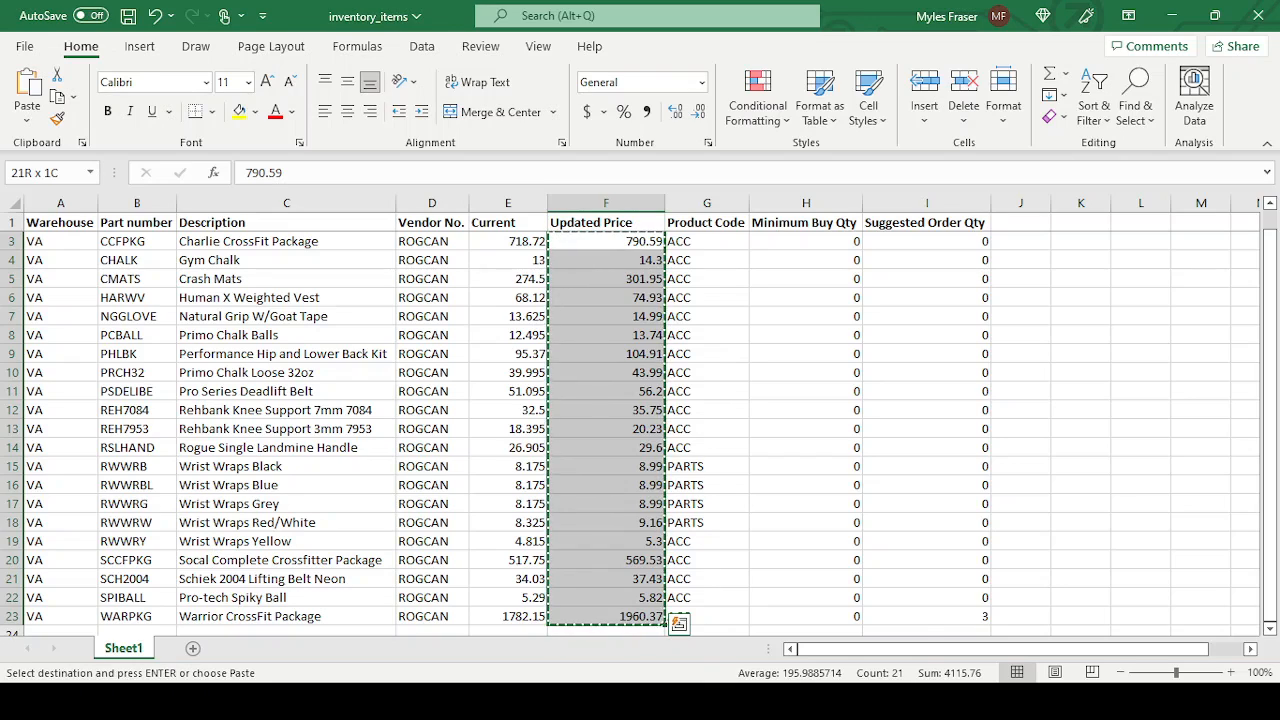
{"action": "mouse_move", "coordinate": [713, 700]}
{"action": "left_click", "coordinate": [700, 650]}
{"action": "left_click", "coordinate": [665, 278]}
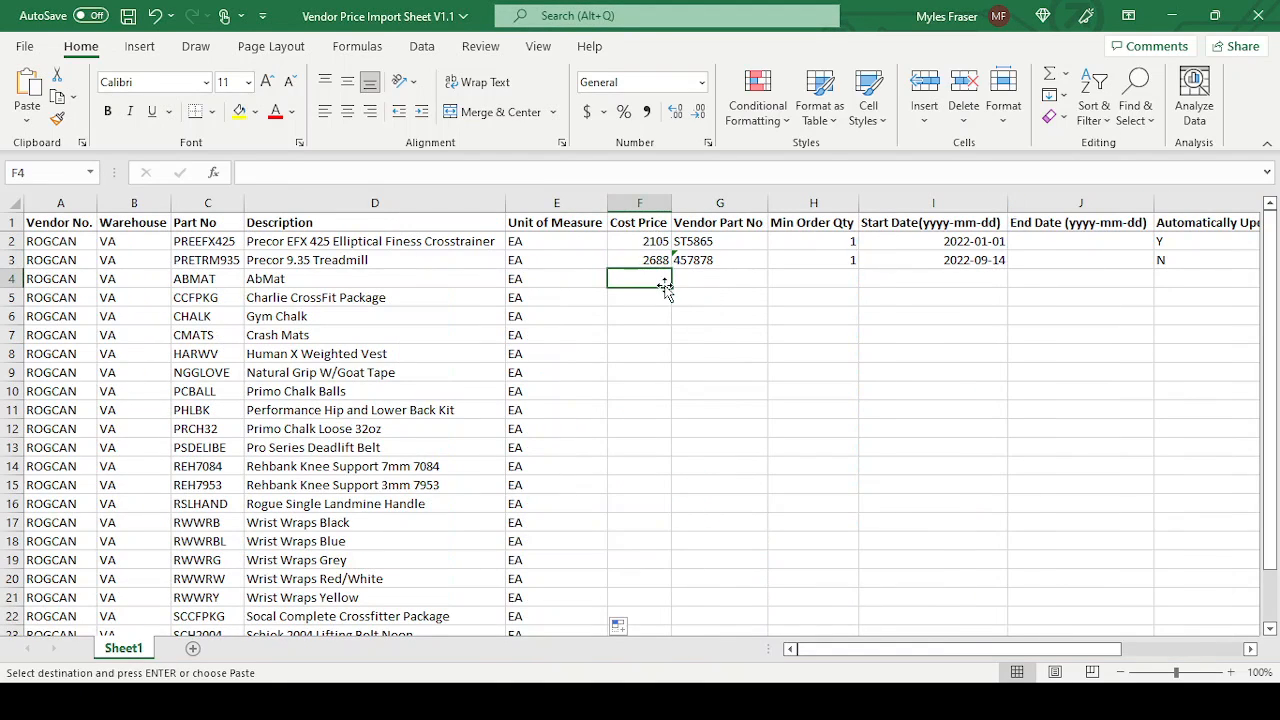
{"action": "key", "text": "ctrl+v"}
{"action": "left_click", "coordinate": [720, 278]}
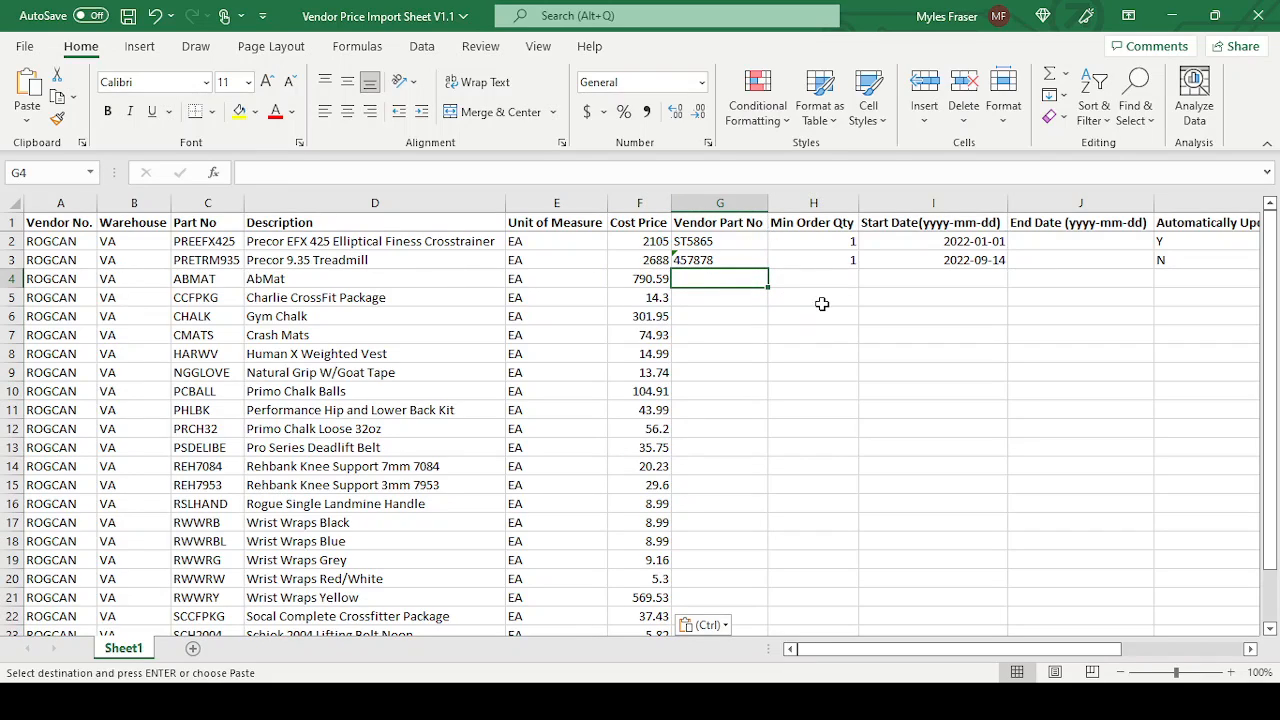
Copy all Minimum Buy Qty values from H2 down in inventory_items into the Min Order Qty column of Vendor Price Import Sheet V1.1, starting at H4.
{"action": "left_click", "coordinate": [745, 702]}
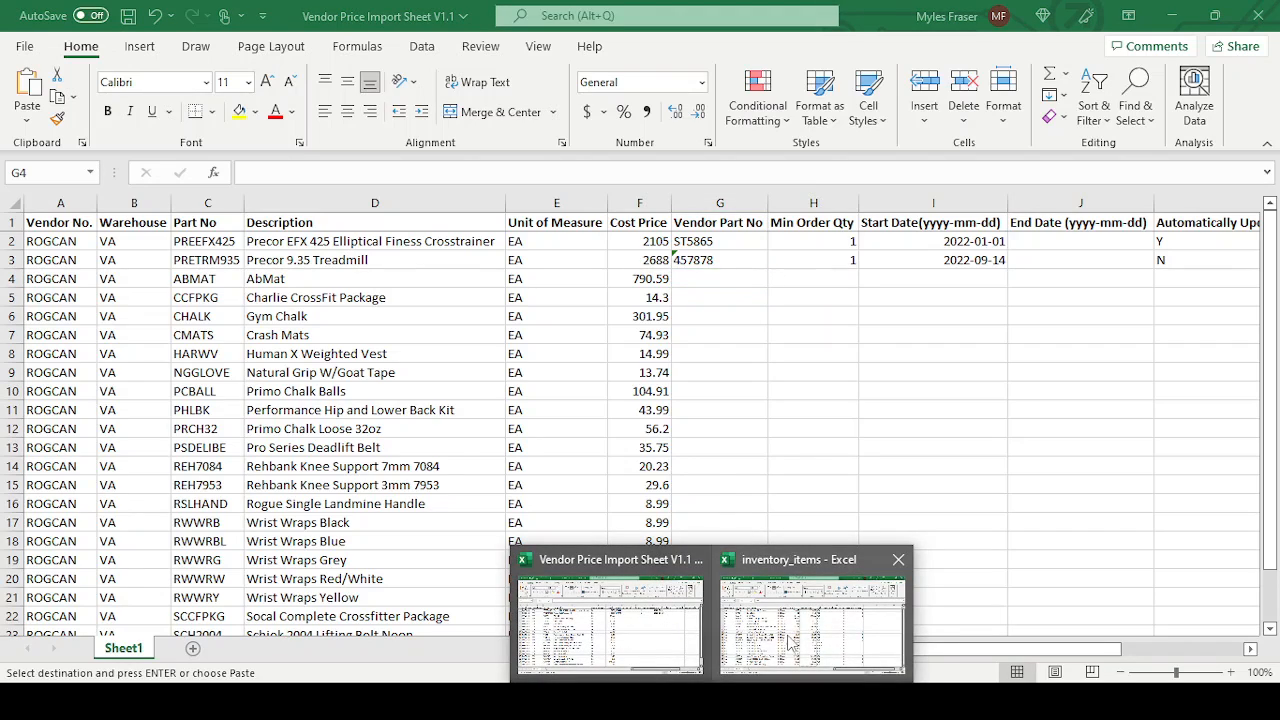
{"action": "left_click", "coordinate": [748, 643]}
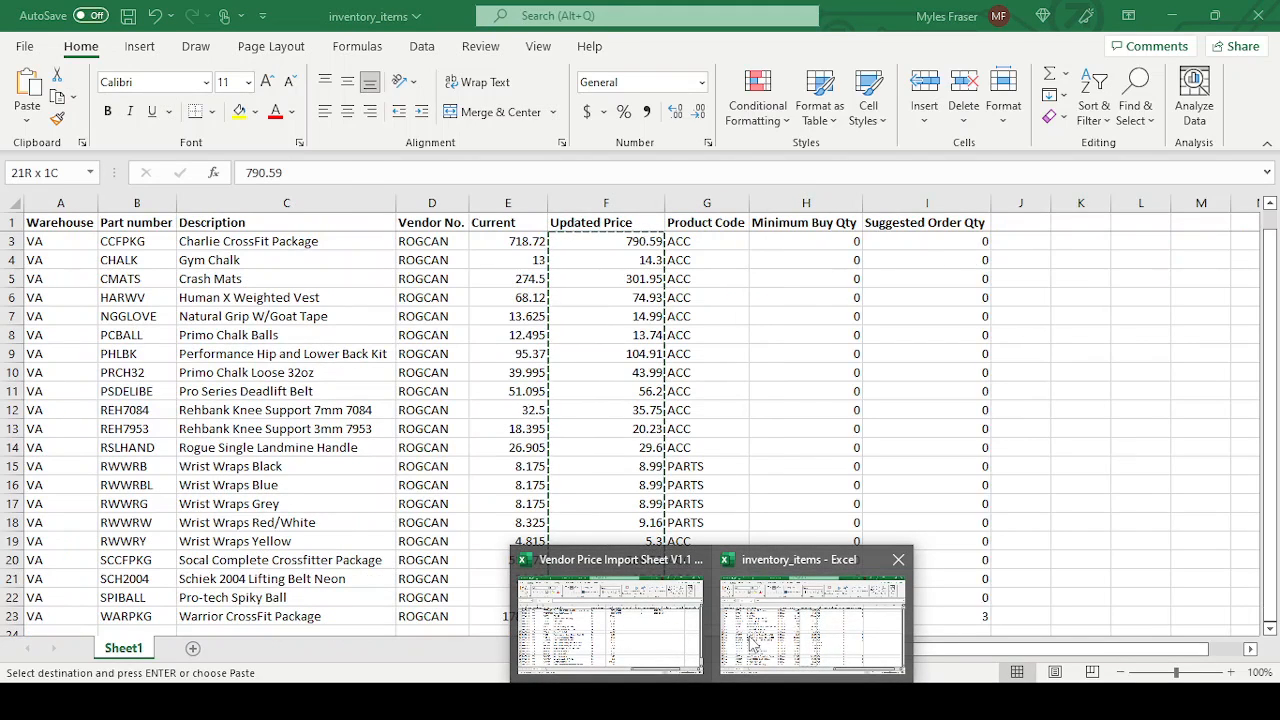
{"action": "left_click", "coordinate": [752, 645]}
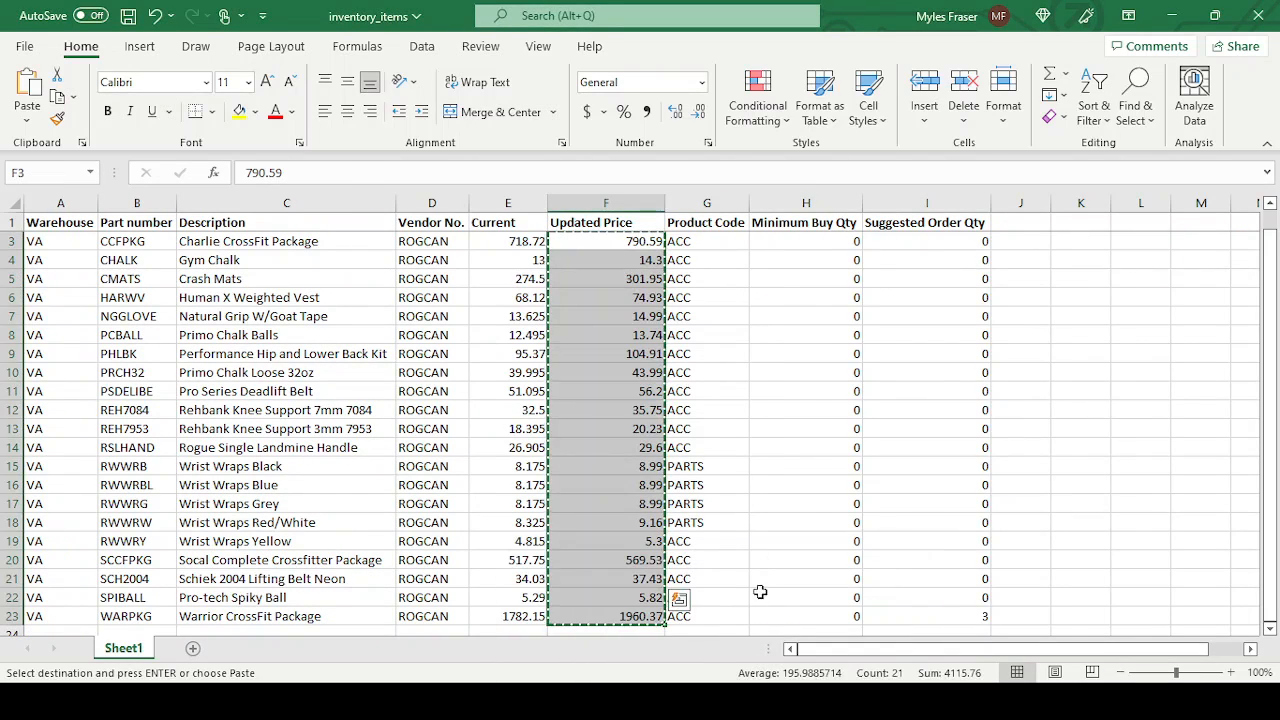
{"action": "left_click", "coordinate": [734, 391]}
{"action": "scroll", "coordinate": [800, 310], "scroll_direction": "up", "scroll_amount": 1}
{"action": "left_click", "coordinate": [820, 248]}
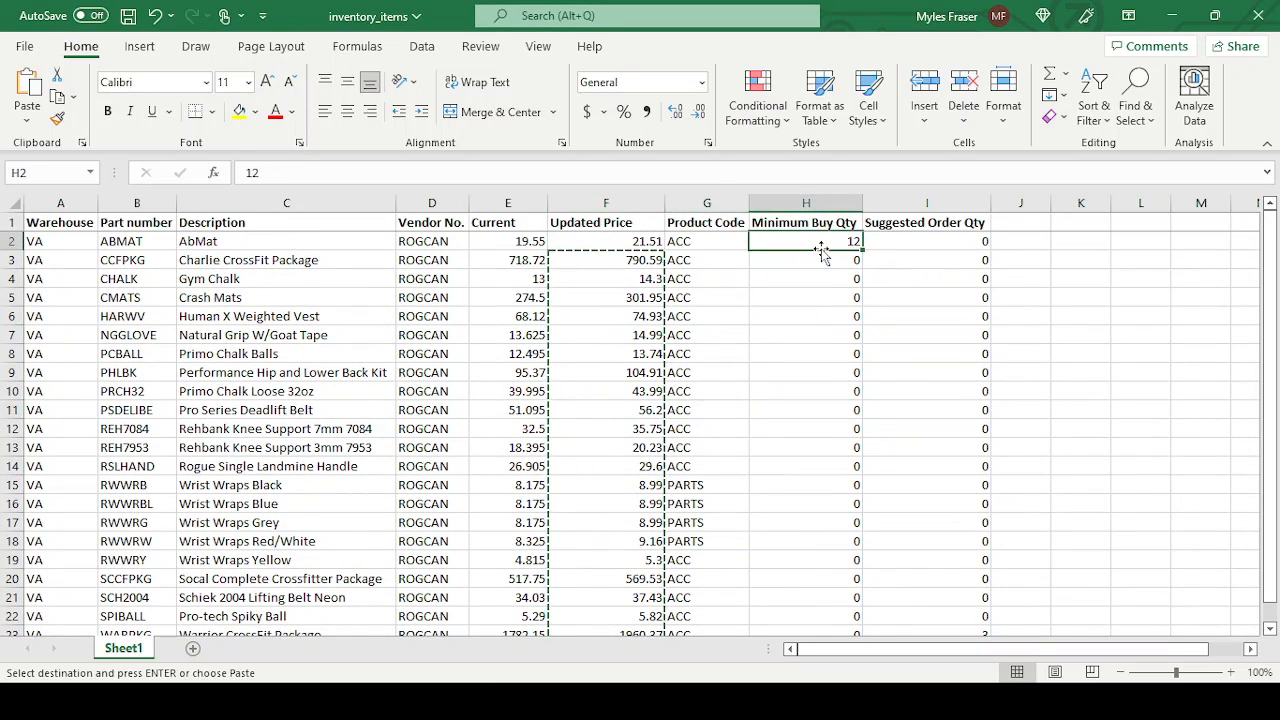
{"action": "key", "text": "ctrl+shift+Down"}
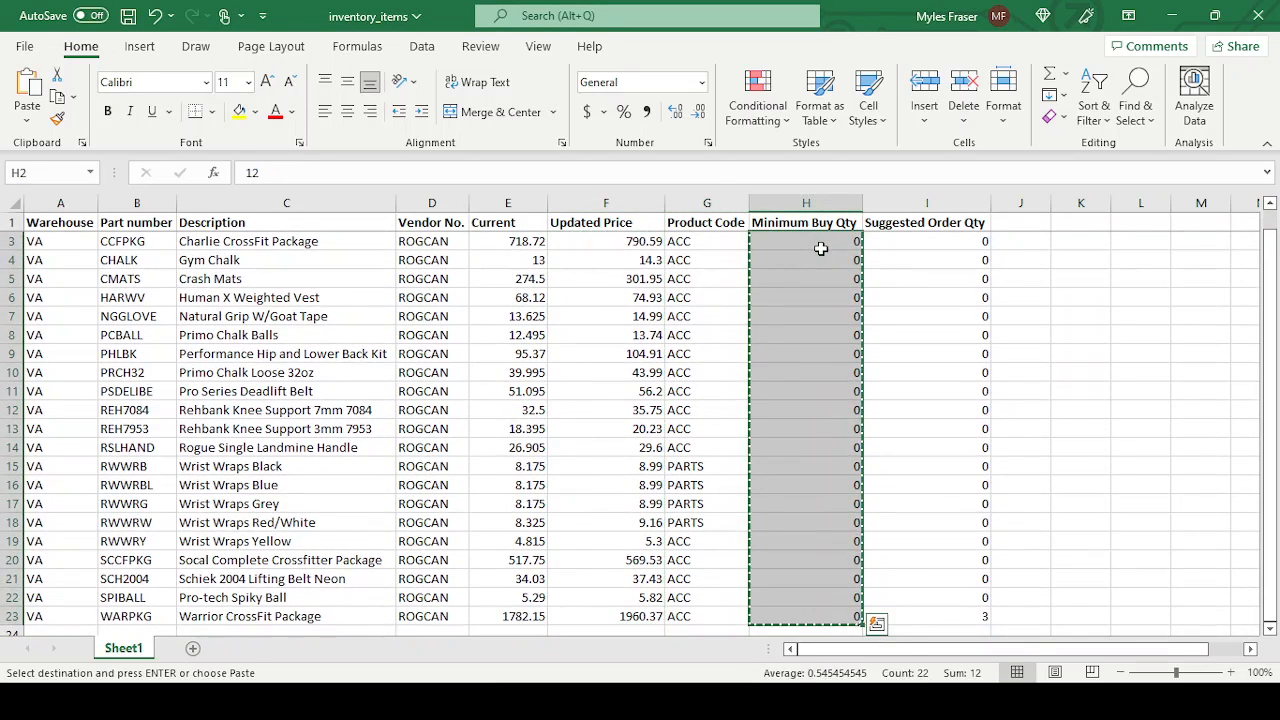
{"action": "key", "text": "ctrl+c"}
{"action": "left_click", "coordinate": [675, 627]}
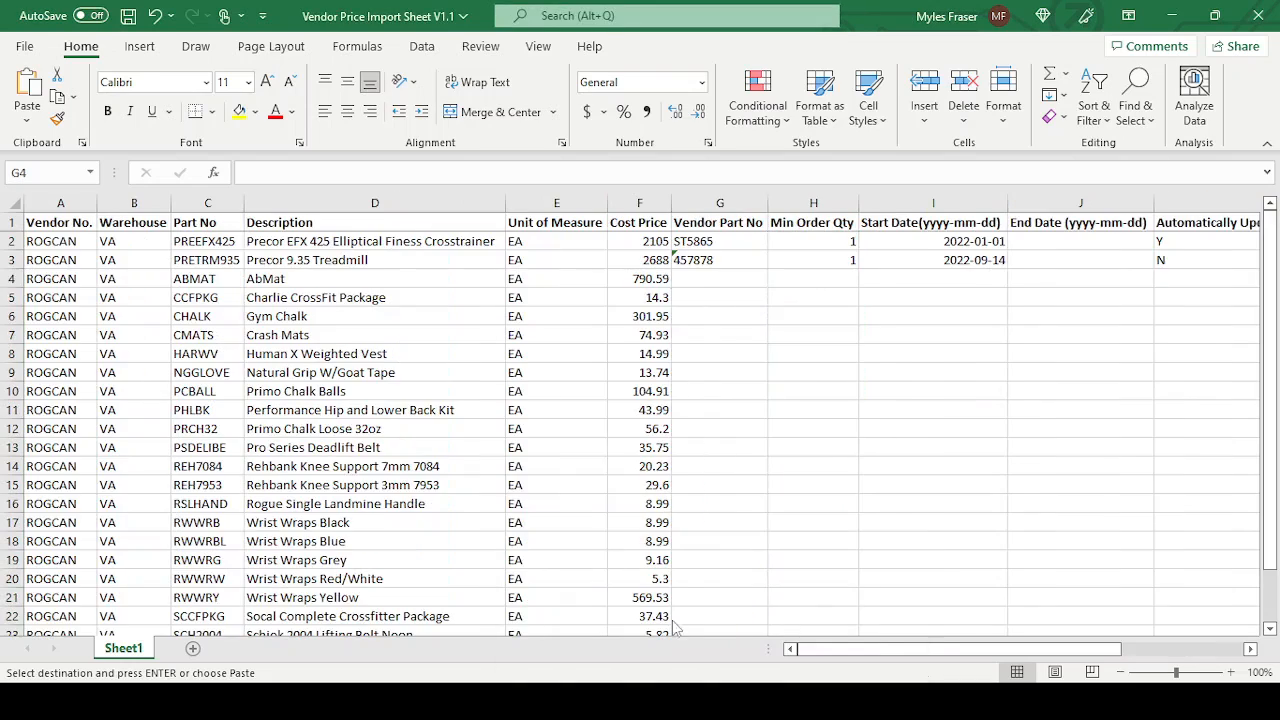
{"action": "left_click", "coordinate": [849, 278]}
{"action": "key", "text": "ctrl+v"}
Enter start date 2022-09-02 in I4 and copy it down the Start Date column to row 25.
{"action": "left_click", "coordinate": [950, 281]}
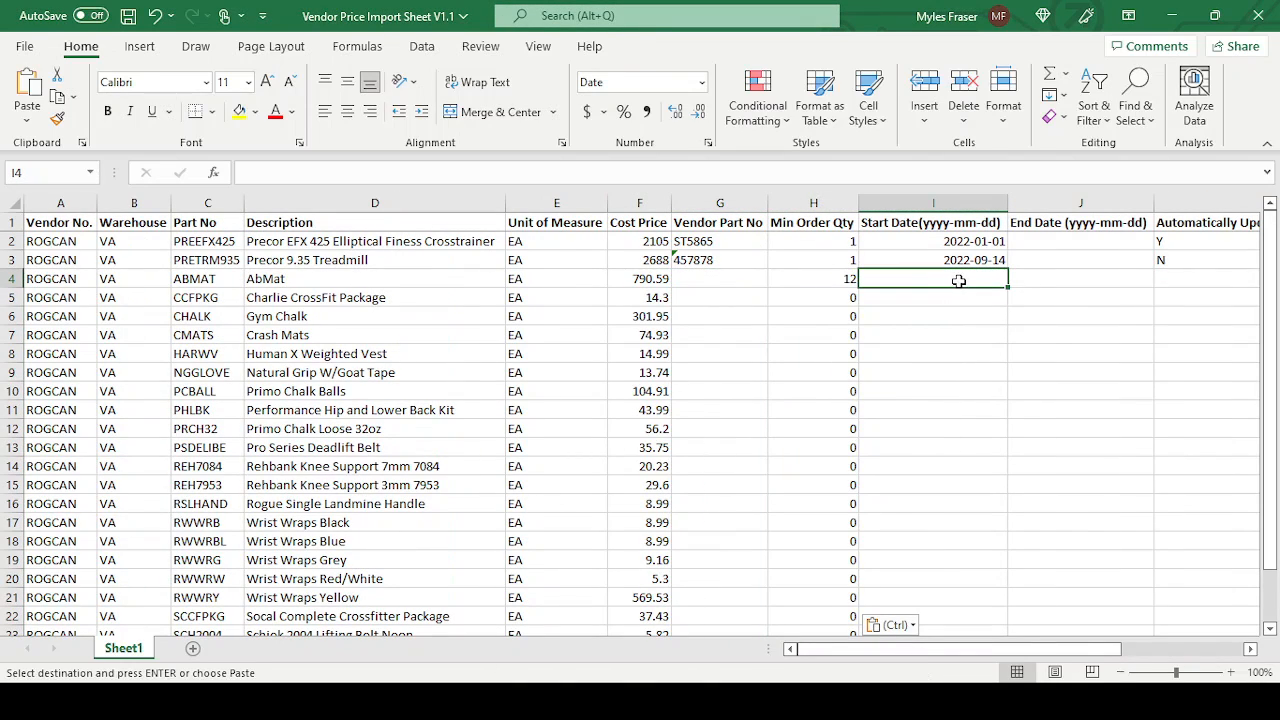
{"action": "type", "text": "2022-09-"}
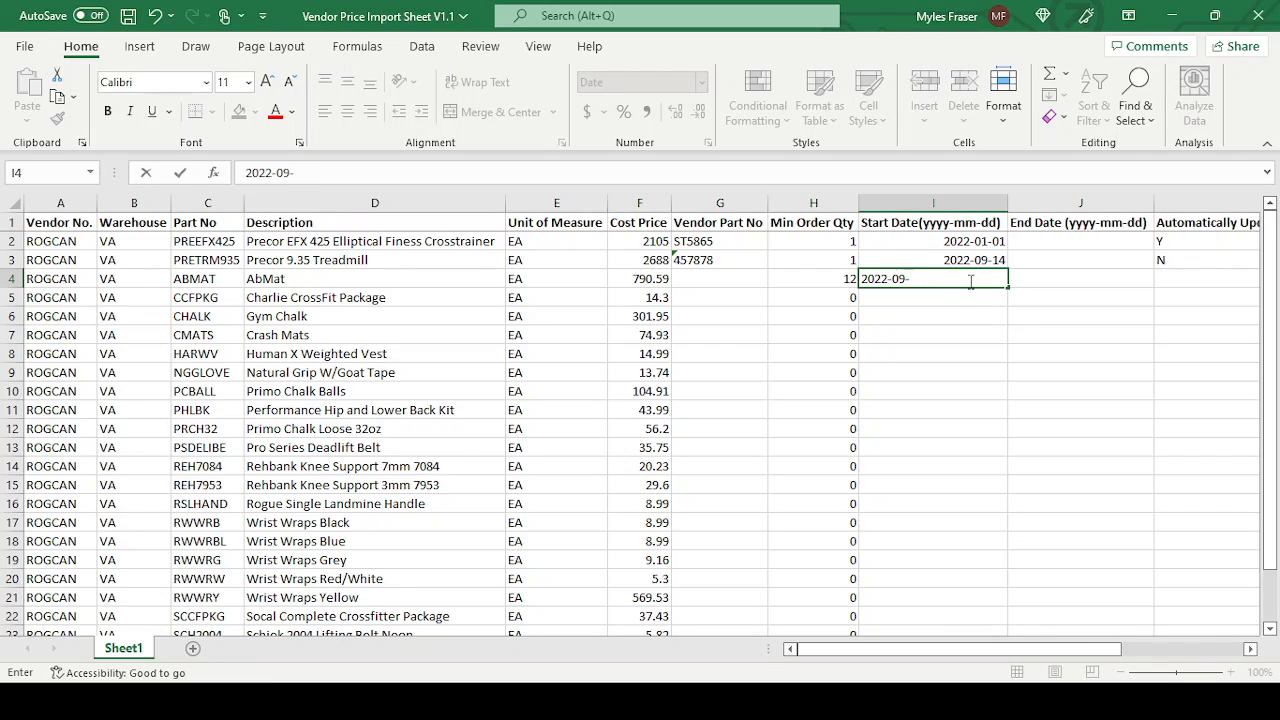
{"action": "type", "text": "02"}
{"action": "key", "text": "Tab"}
{"action": "left_click", "coordinate": [972, 282]}
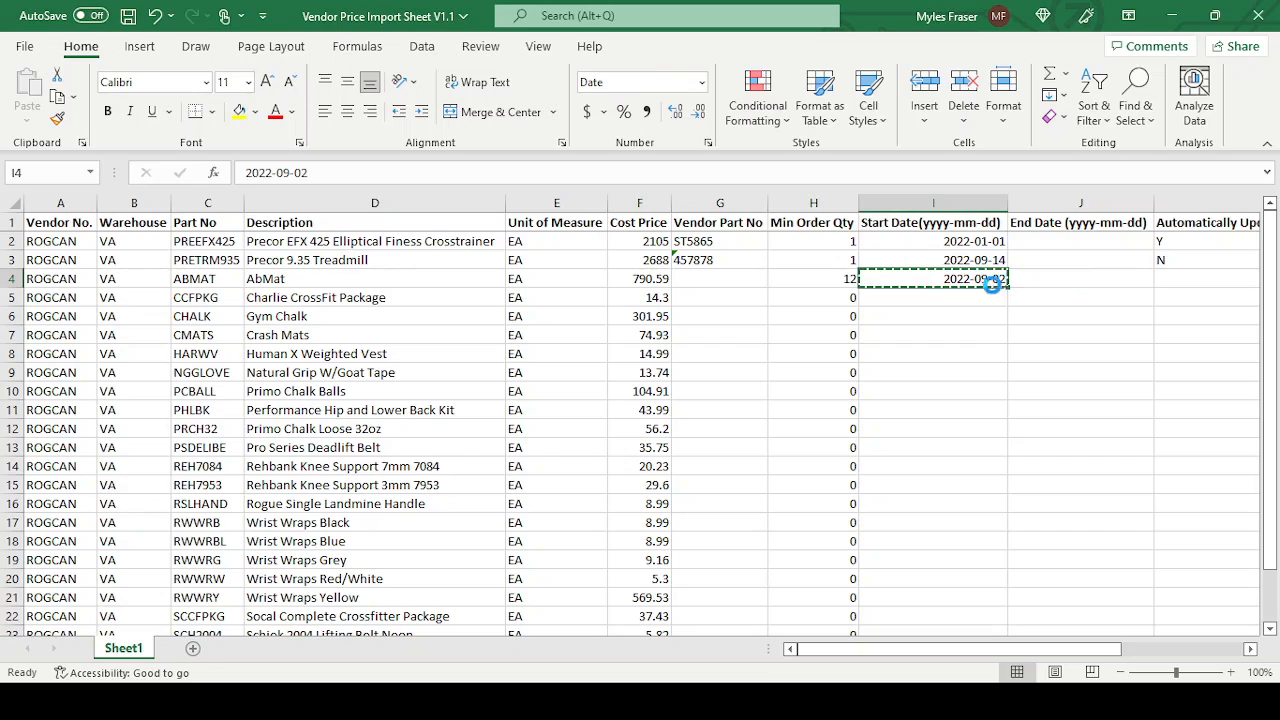
{"action": "key", "text": "ctrl+c"}
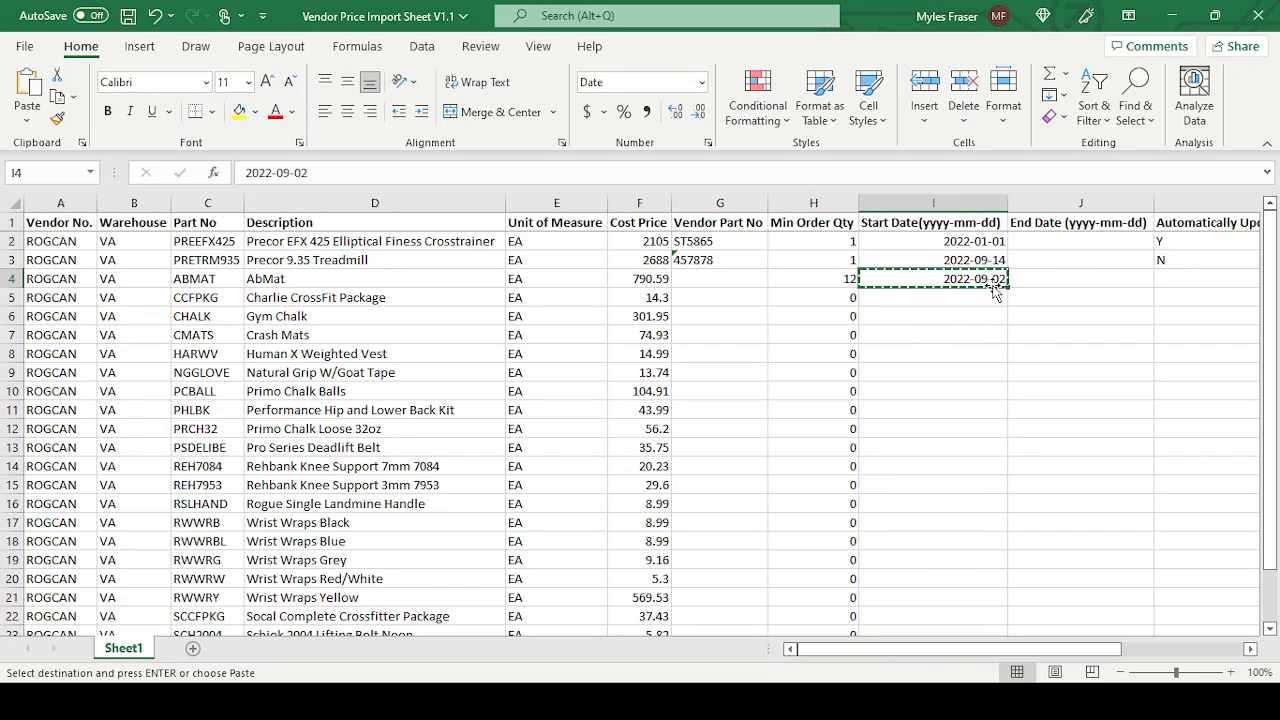
{"action": "left_click_drag", "start_coordinate": [990, 281], "coordinate": [965, 576]}
{"action": "key", "text": "ctrl+v"}
Copy the N in K3 down the Automatically Update Vendor Pricing in Receiving column to row 25.
{"action": "left_click", "coordinate": [1100, 314]}
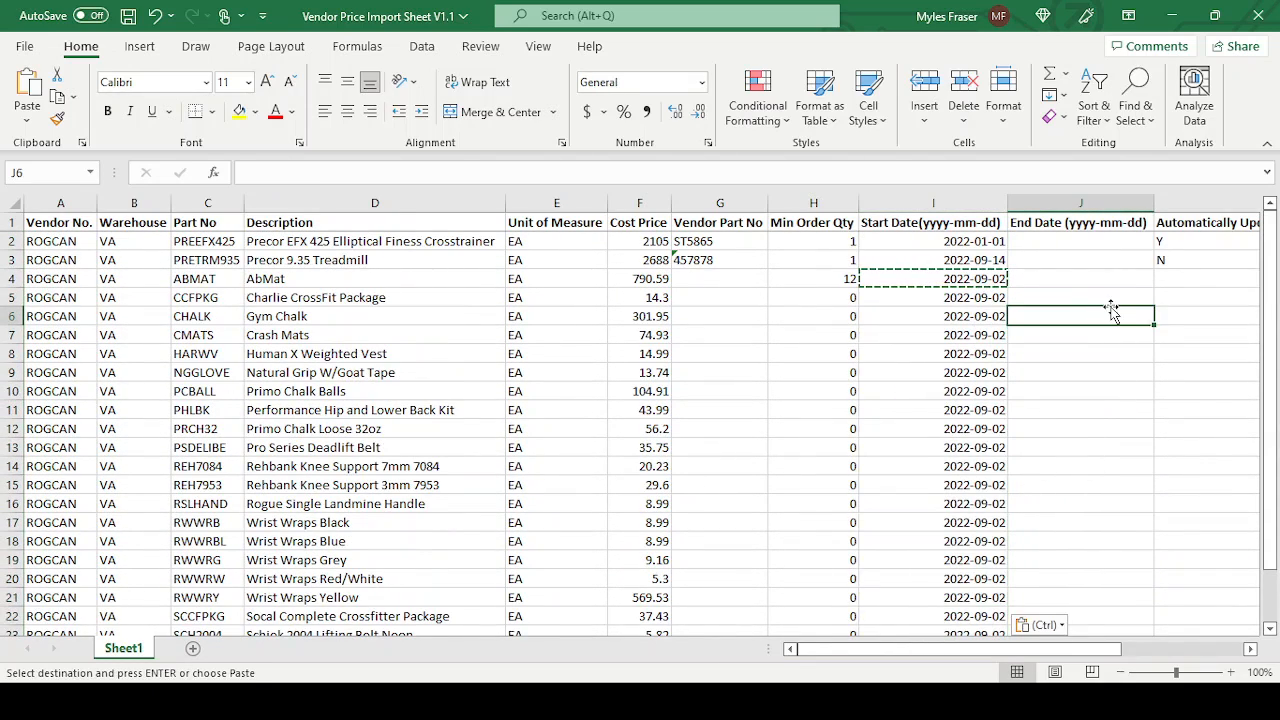
{"action": "left_click_drag", "start_coordinate": [958, 649], "coordinate": [1081, 648]}
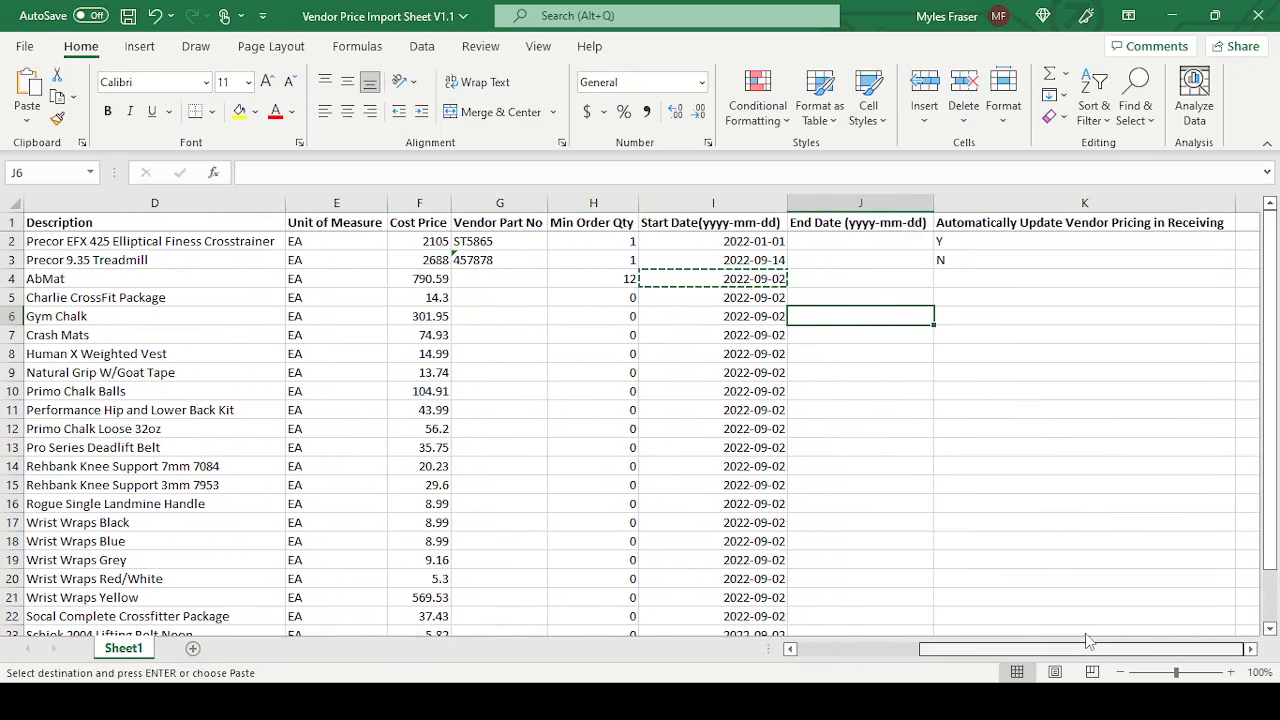
{"action": "left_click", "coordinate": [1024, 278]}
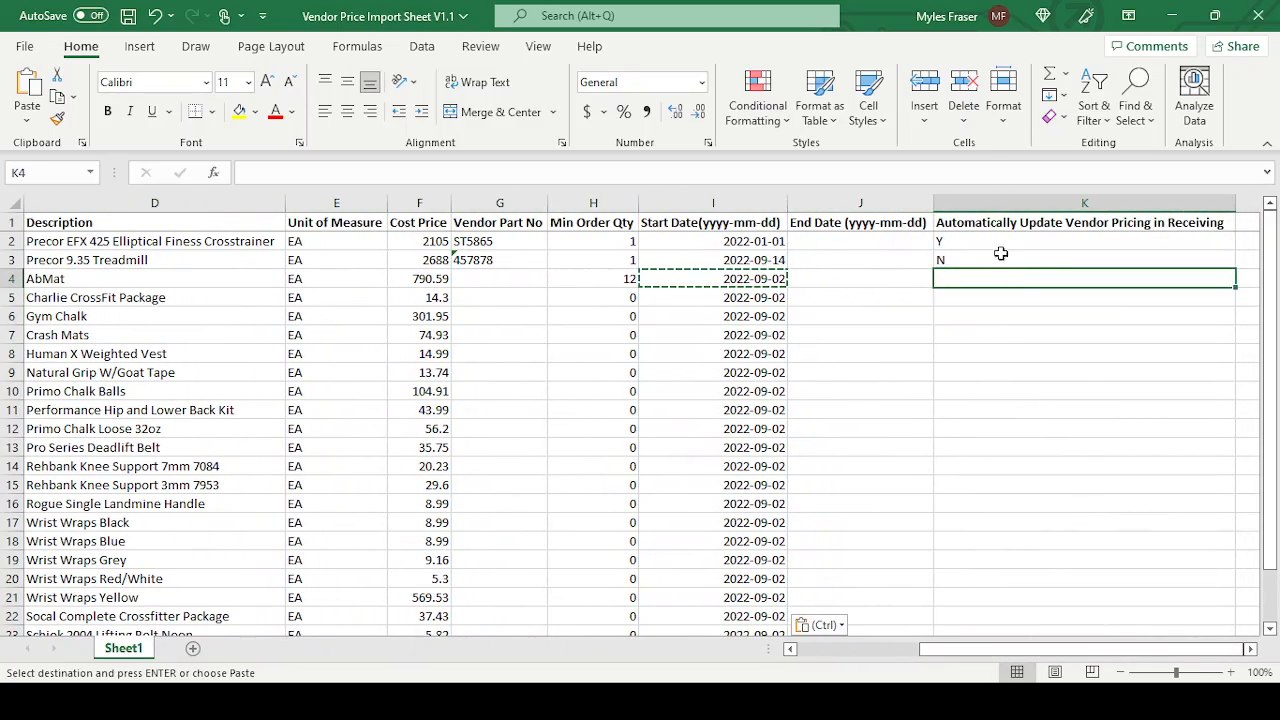
{"action": "left_click", "coordinate": [985, 259]}
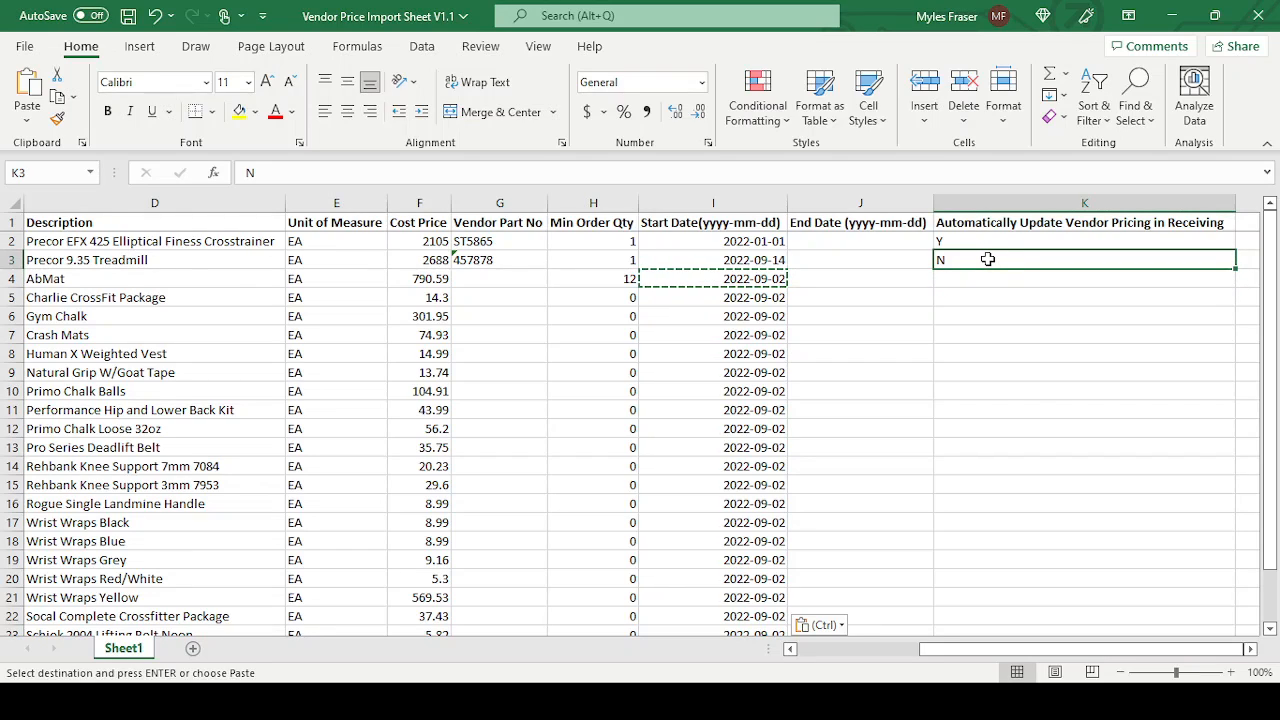
{"action": "type", "text": "N"}
{"action": "left_click", "coordinate": [1024, 297]}
{"action": "left_click", "coordinate": [1000, 266]}
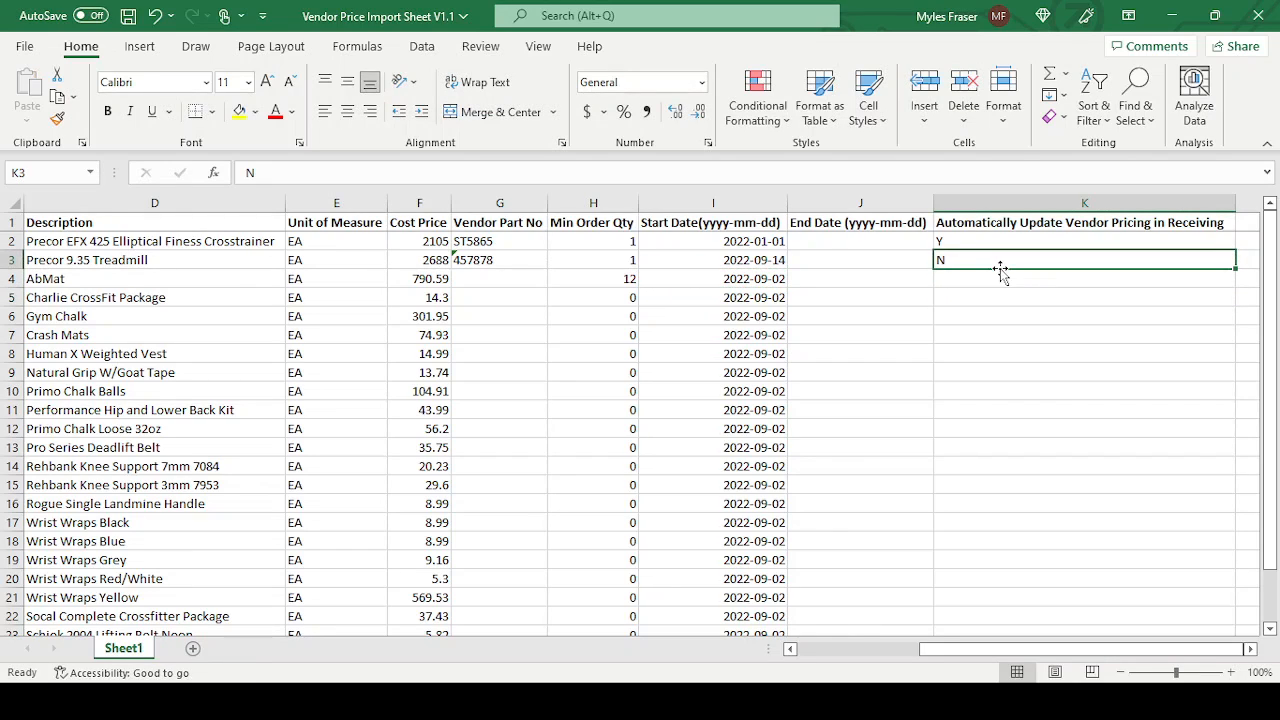
{"action": "key", "text": "ctrl+c"}
{"action": "left_click_drag", "start_coordinate": [980, 274], "coordinate": [1014, 540]}
{"action": "key", "text": "ctrl+v"}
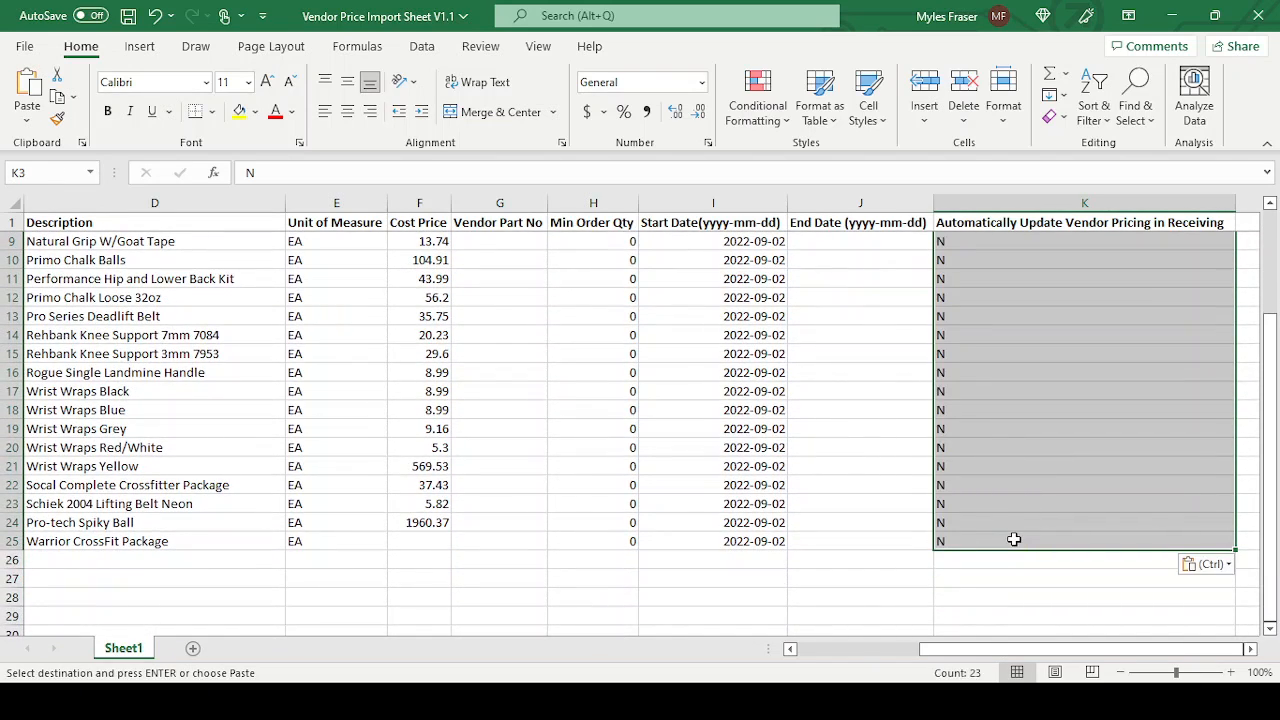
Save the workbook as ROGCAN Vendor Price Import Sheet V1.1 in the Spire Training Exports folder.
{"action": "scroll", "coordinate": [560, 471], "scroll_direction": "left", "scroll_amount": 3}
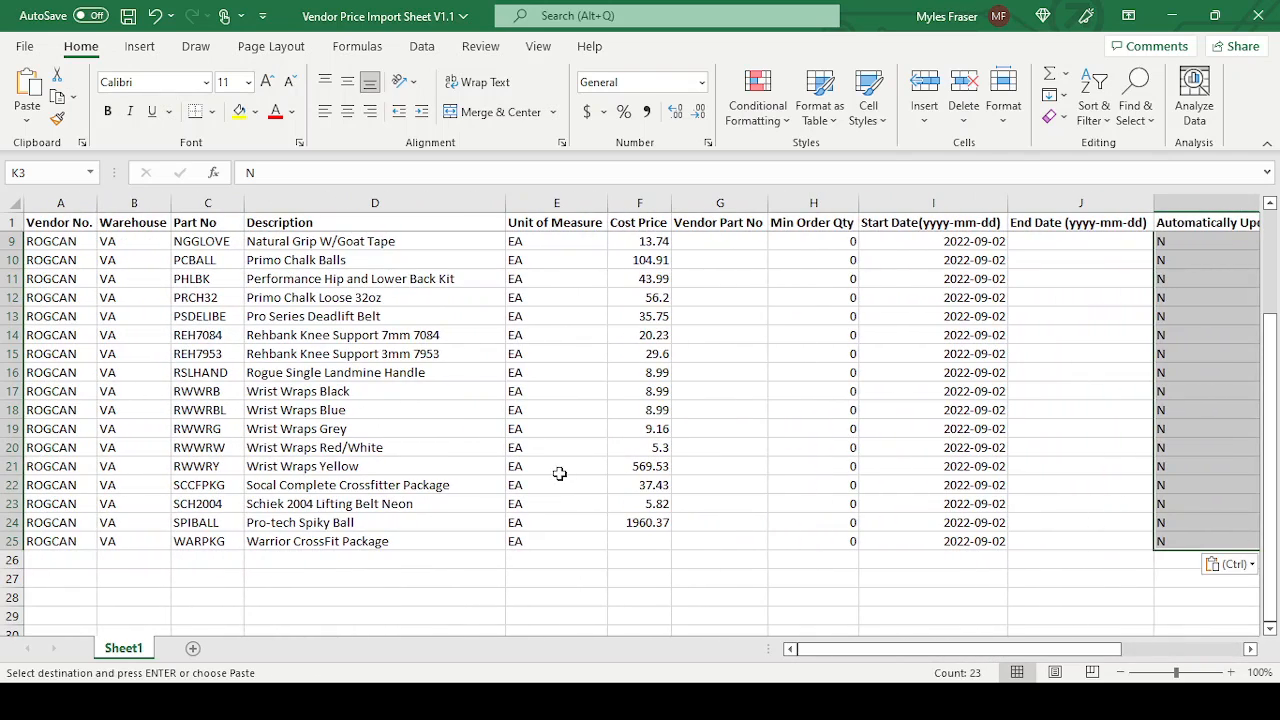
{"action": "scroll", "coordinate": [463, 414], "scroll_direction": "up", "scroll_amount": 3}
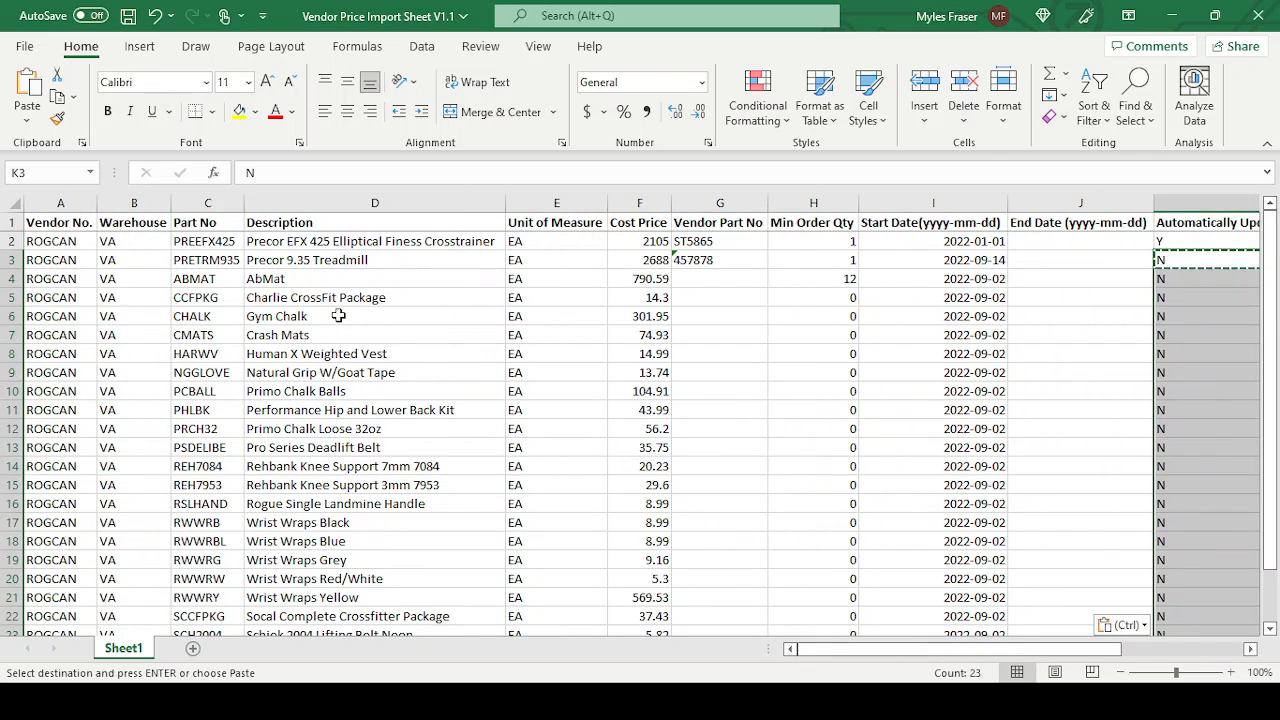
{"action": "left_click", "coordinate": [30, 50]}
{"action": "left_click", "coordinate": [70, 293]}
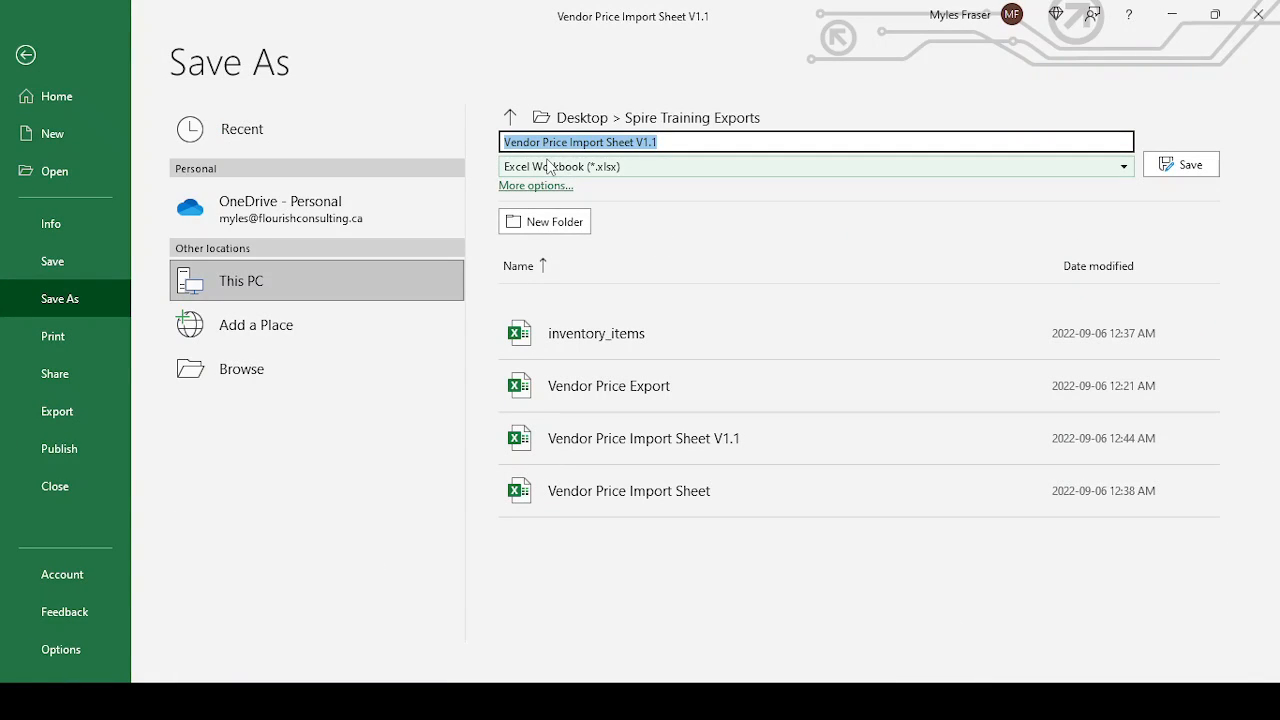
{"action": "key", "text": "Home"}
{"action": "type", "text": "ROGCAN"}
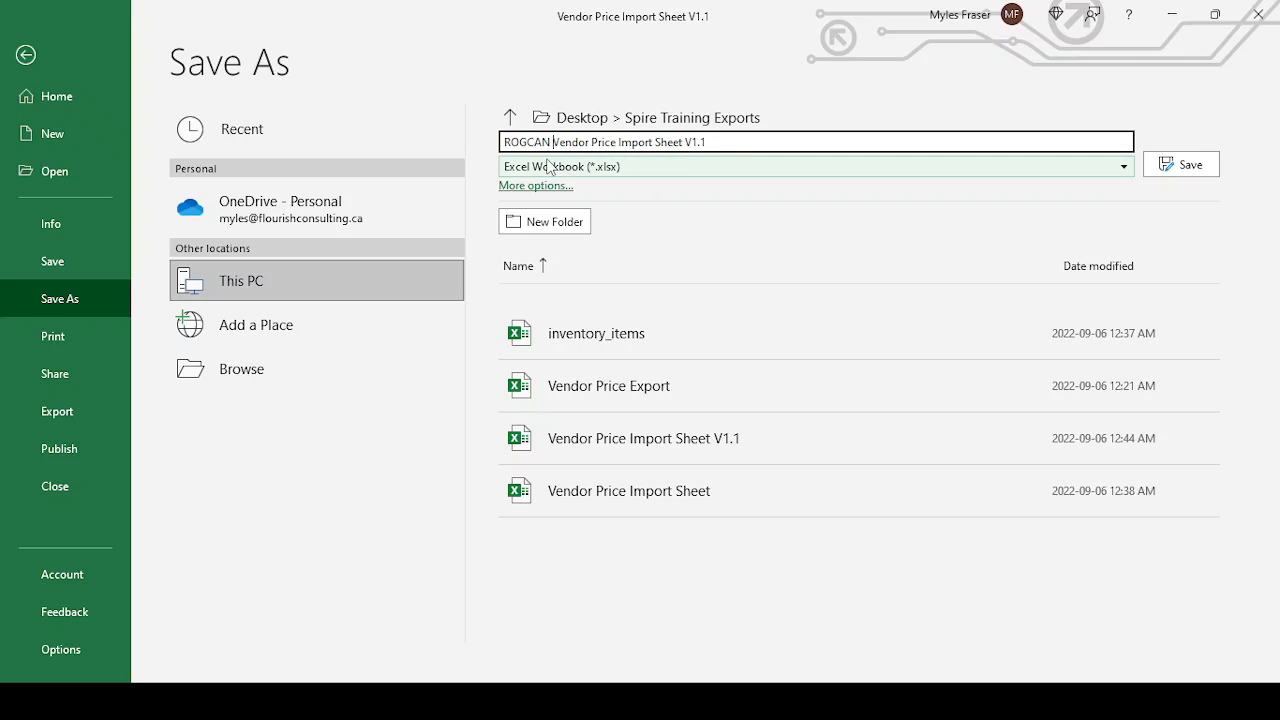
{"action": "left_click", "coordinate": [1180, 165]}
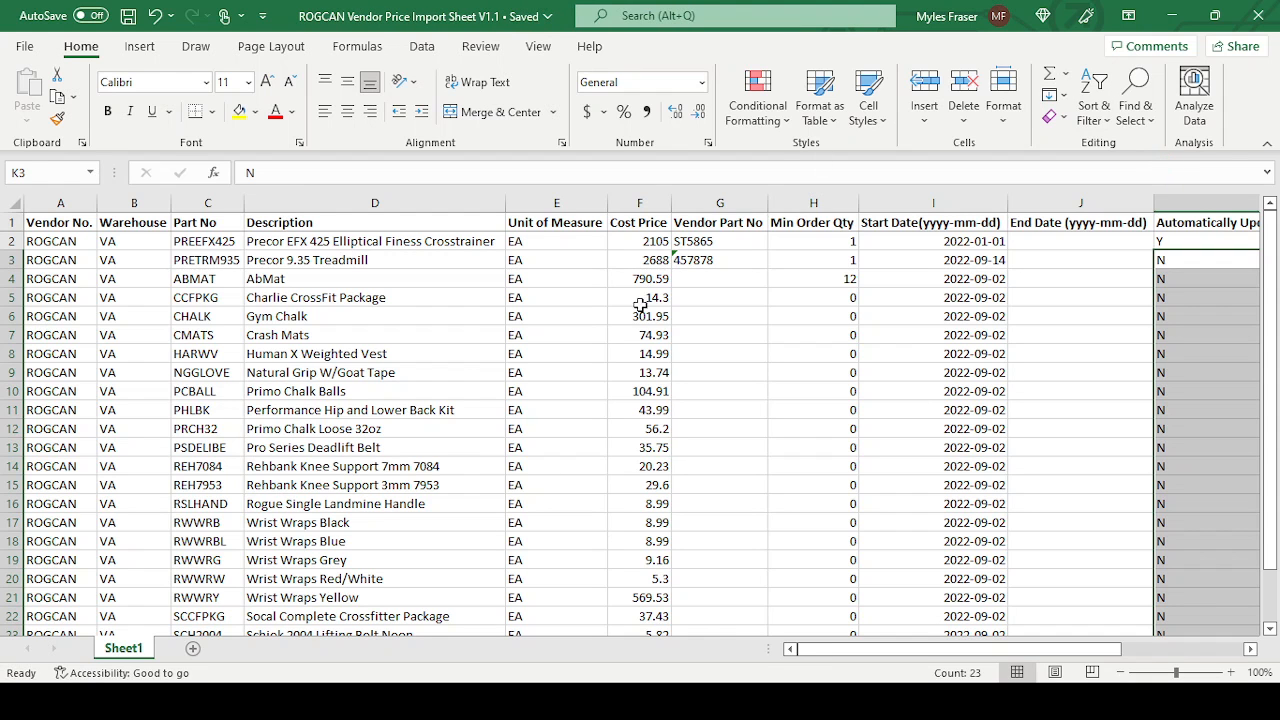
Switch to Spire and set up a Vendor Price import with ROGCAN Vendor Price Import Sheet V1.1.xlsx as the source file.
{"action": "key", "text": "alt+Tab"}
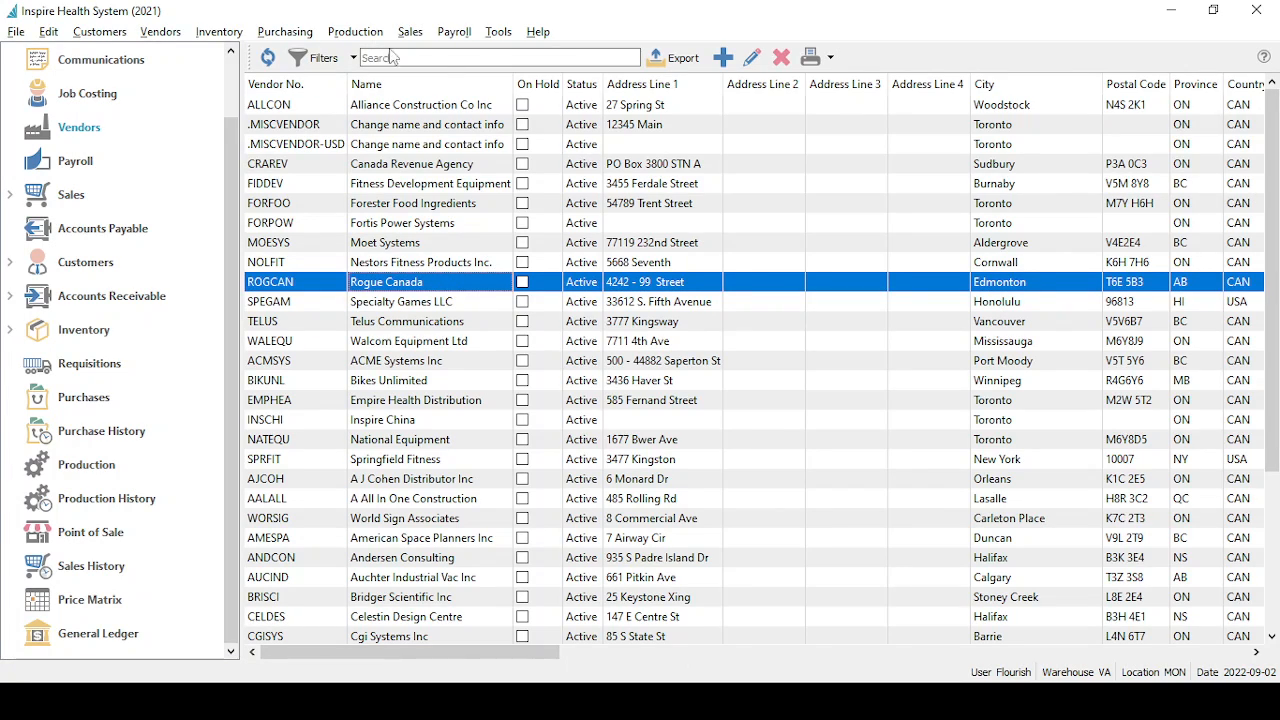
{"action": "left_click", "coordinate": [498, 36]}
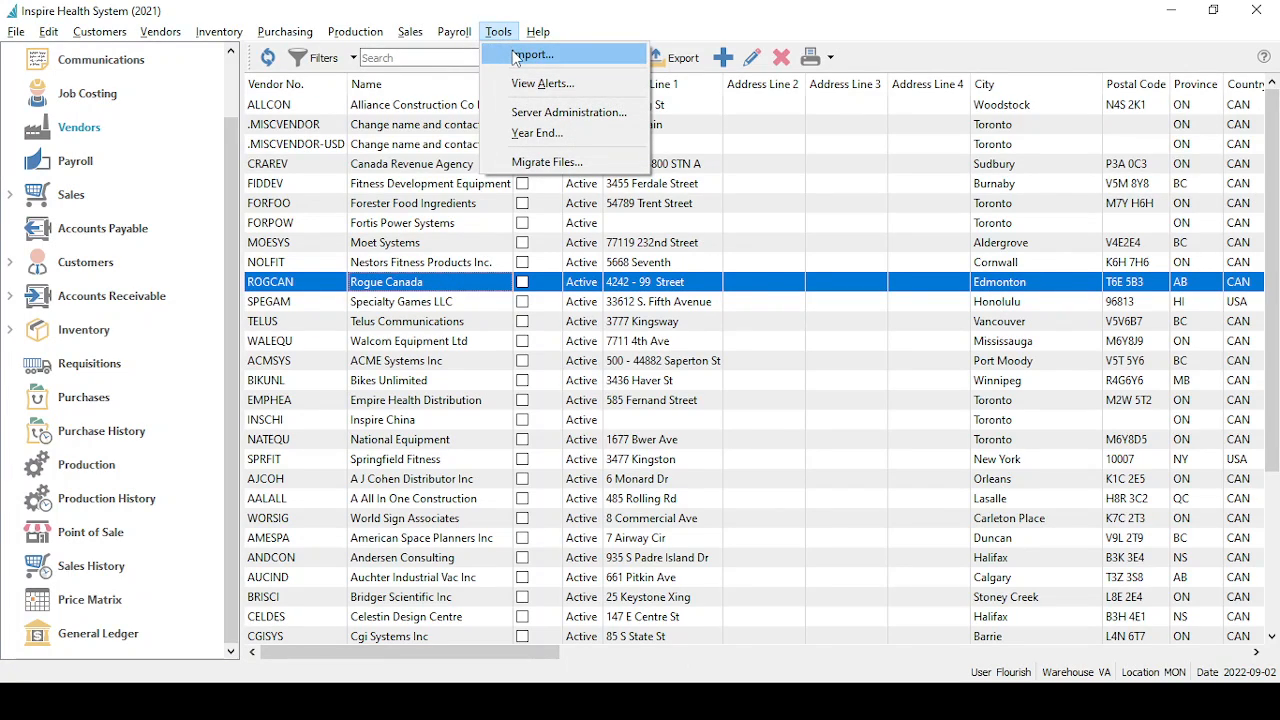
{"action": "left_click", "coordinate": [516, 56]}
{"action": "left_click", "coordinate": [868, 145]}
{"action": "scroll", "coordinate": [894, 178], "scroll_direction": "down", "scroll_amount": 2}
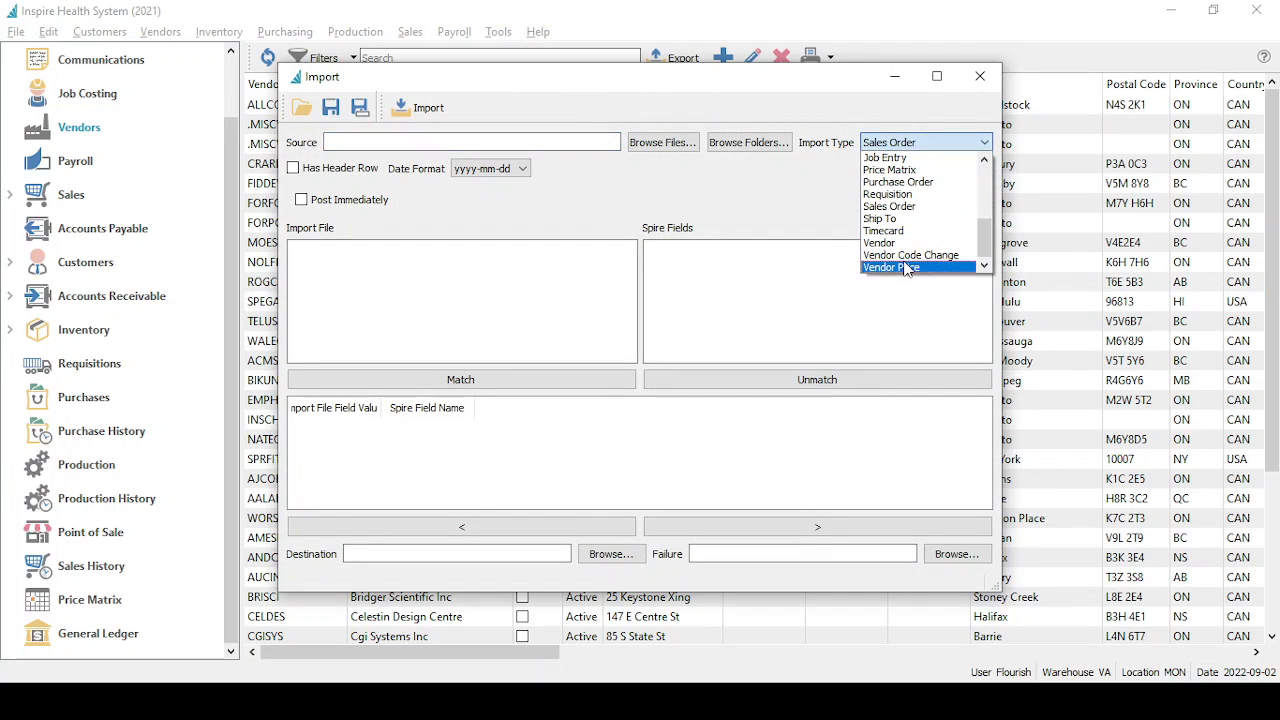
{"action": "left_click", "coordinate": [893, 267]}
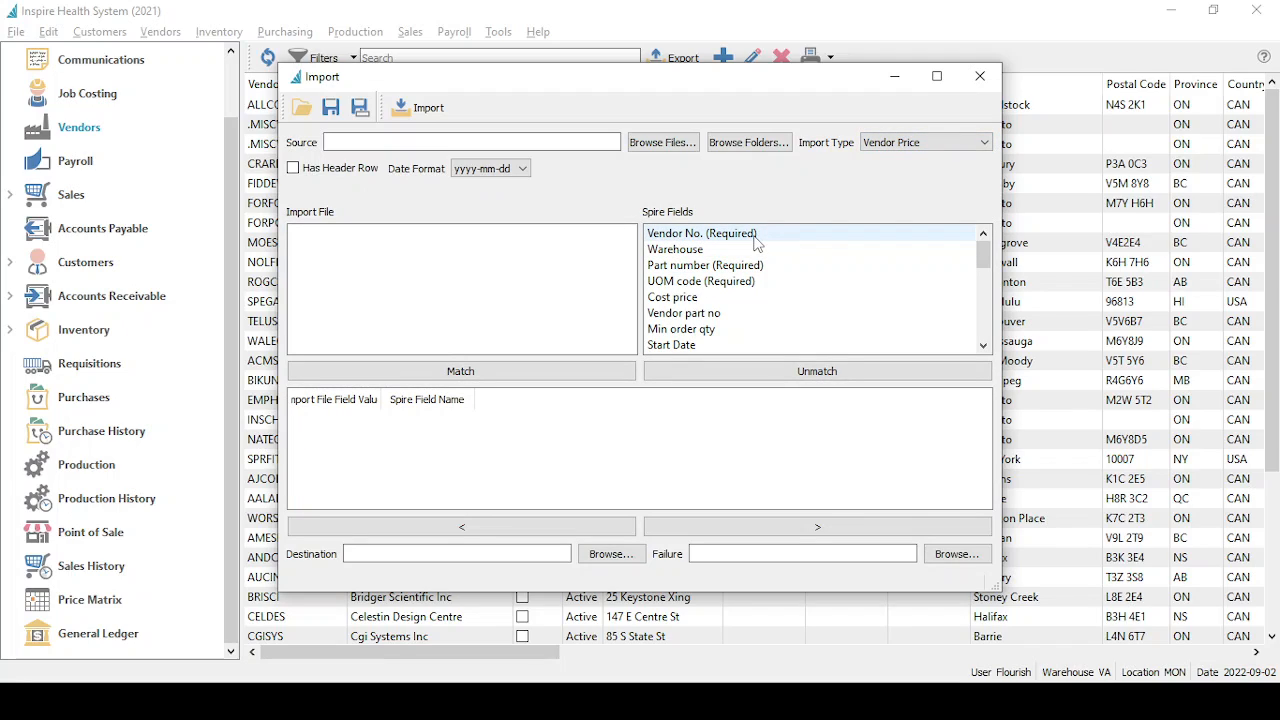
{"action": "left_click", "coordinate": [670, 146]}
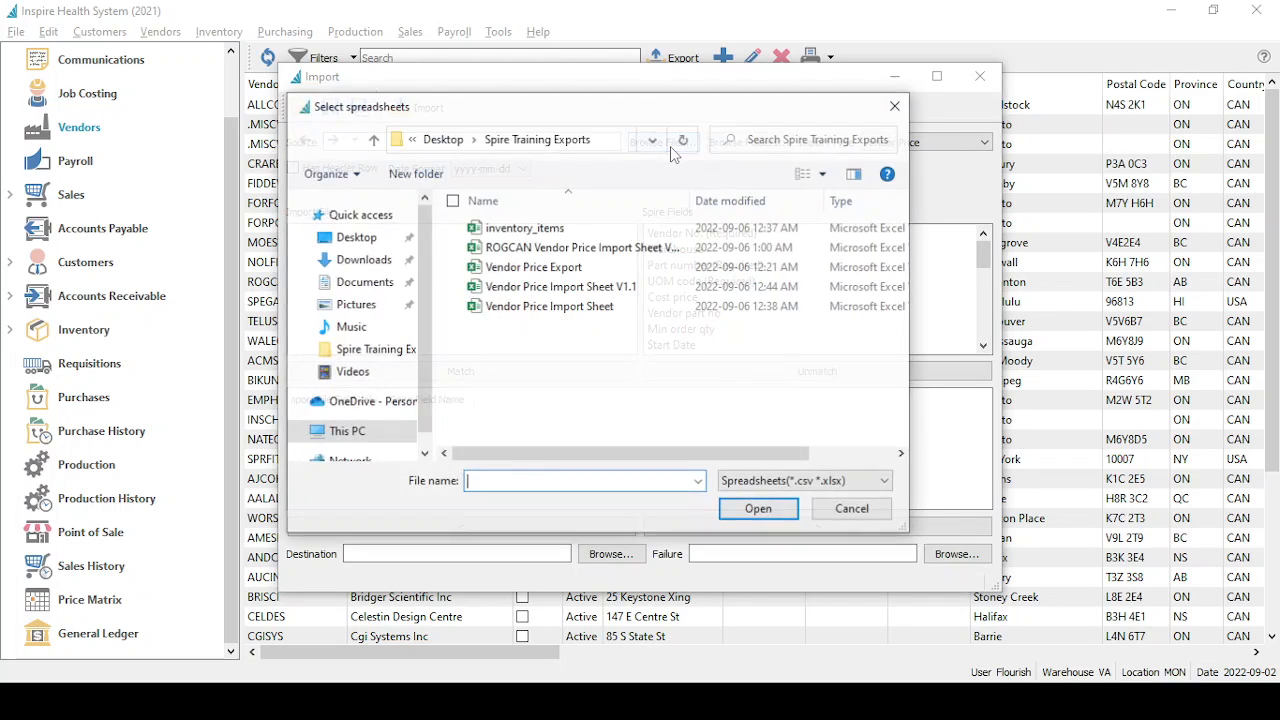
{"action": "double_click", "coordinate": [566, 249]}
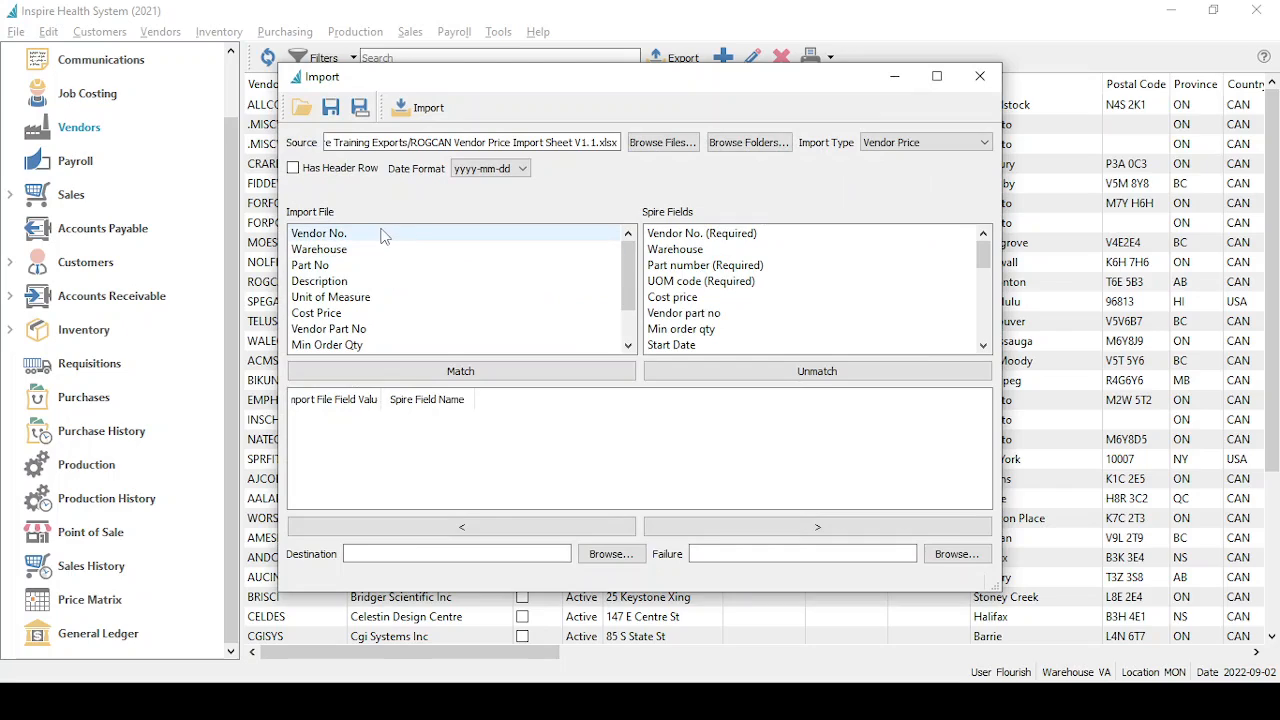
Match the file's Vendor No. and Warehouse columns to the Spire fields of the same names.
{"action": "left_click", "coordinate": [369, 236]}
{"action": "left_click", "coordinate": [700, 233]}
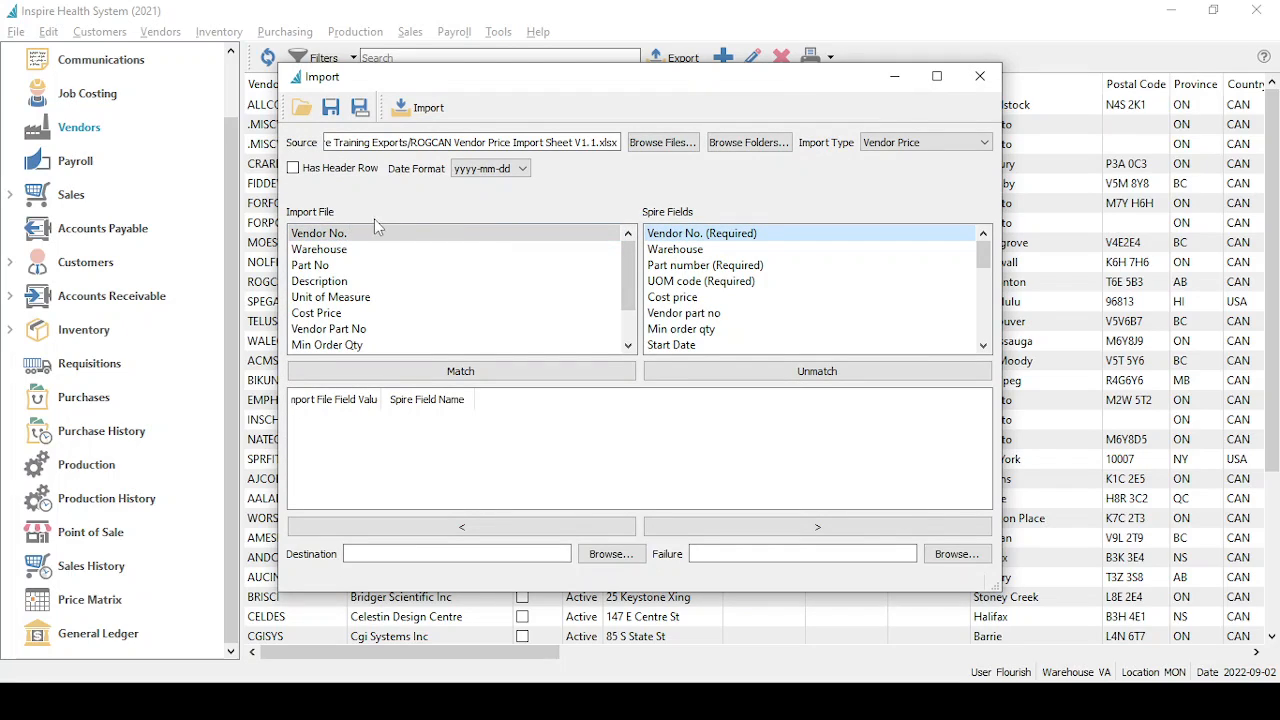
{"action": "left_click", "coordinate": [440, 373]}
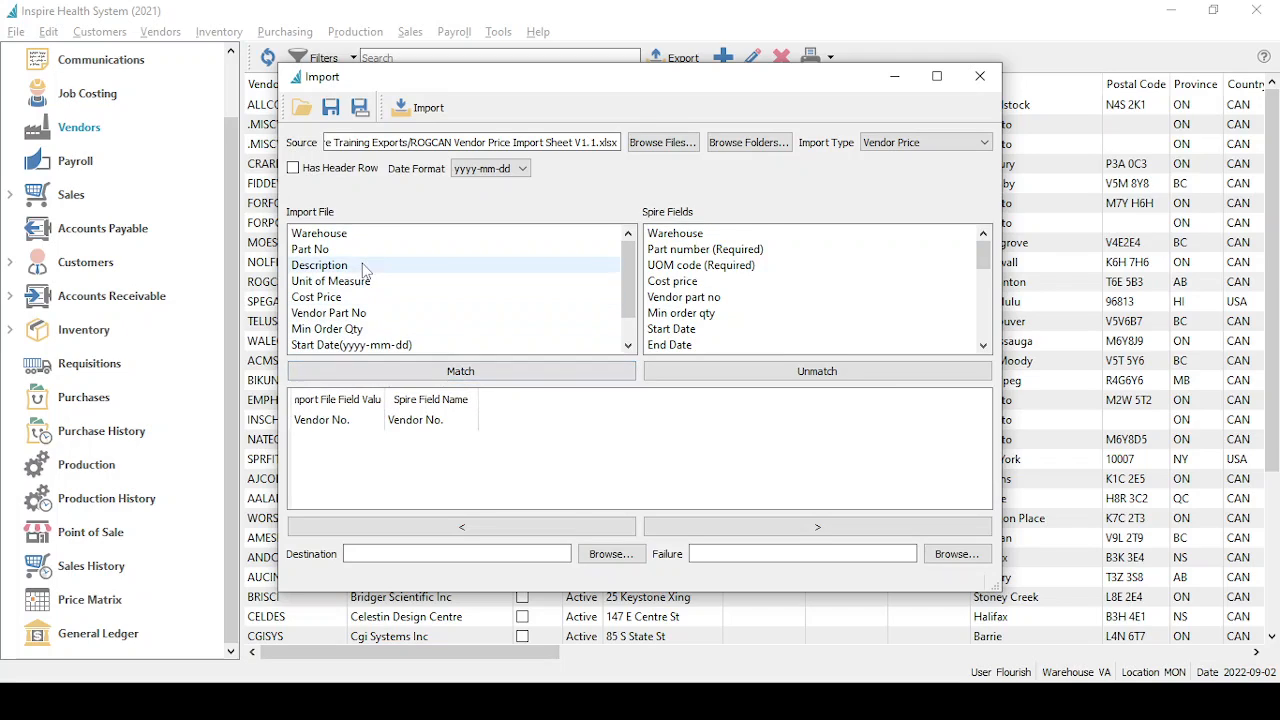
{"action": "left_click", "coordinate": [360, 236]}
{"action": "left_click", "coordinate": [655, 236]}
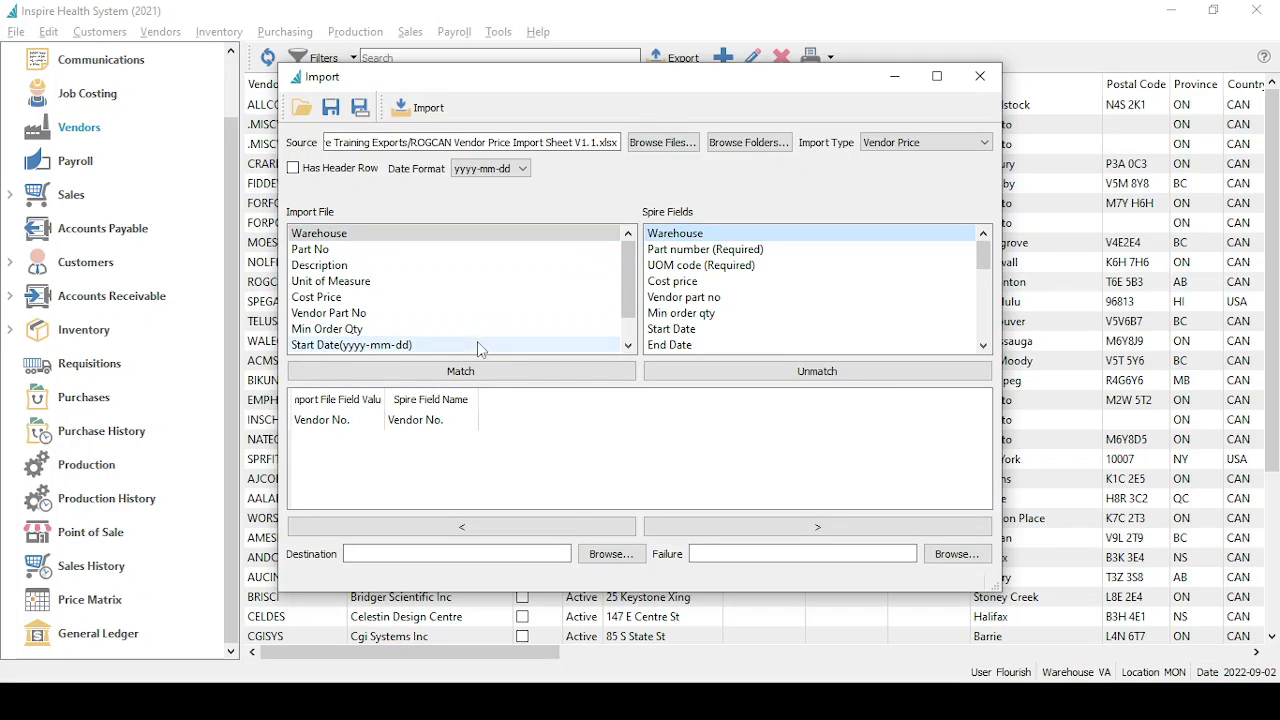
{"action": "left_click", "coordinate": [470, 372]}
Match the file's Part No column to Part number and its Unit of Measure column to UOM code.
{"action": "left_click", "coordinate": [330, 234]}
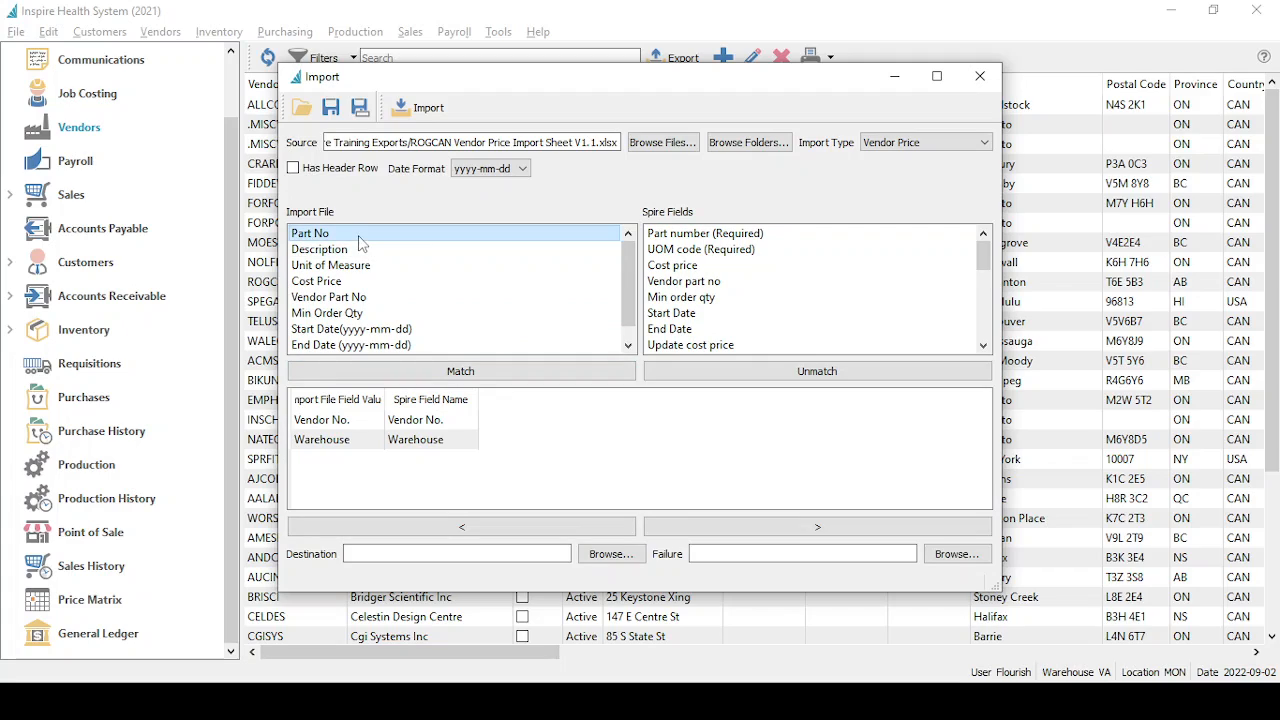
{"action": "left_click", "coordinate": [705, 234]}
{"action": "left_click", "coordinate": [503, 374]}
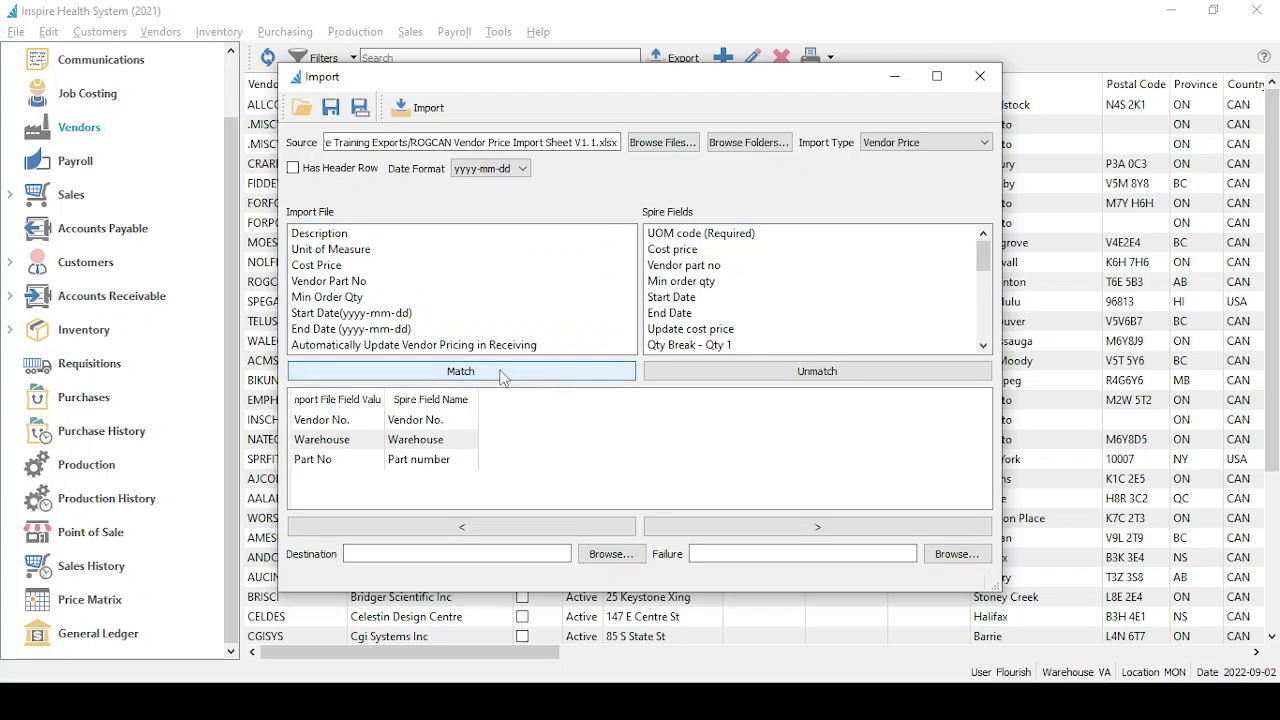
{"action": "left_click", "coordinate": [393, 252]}
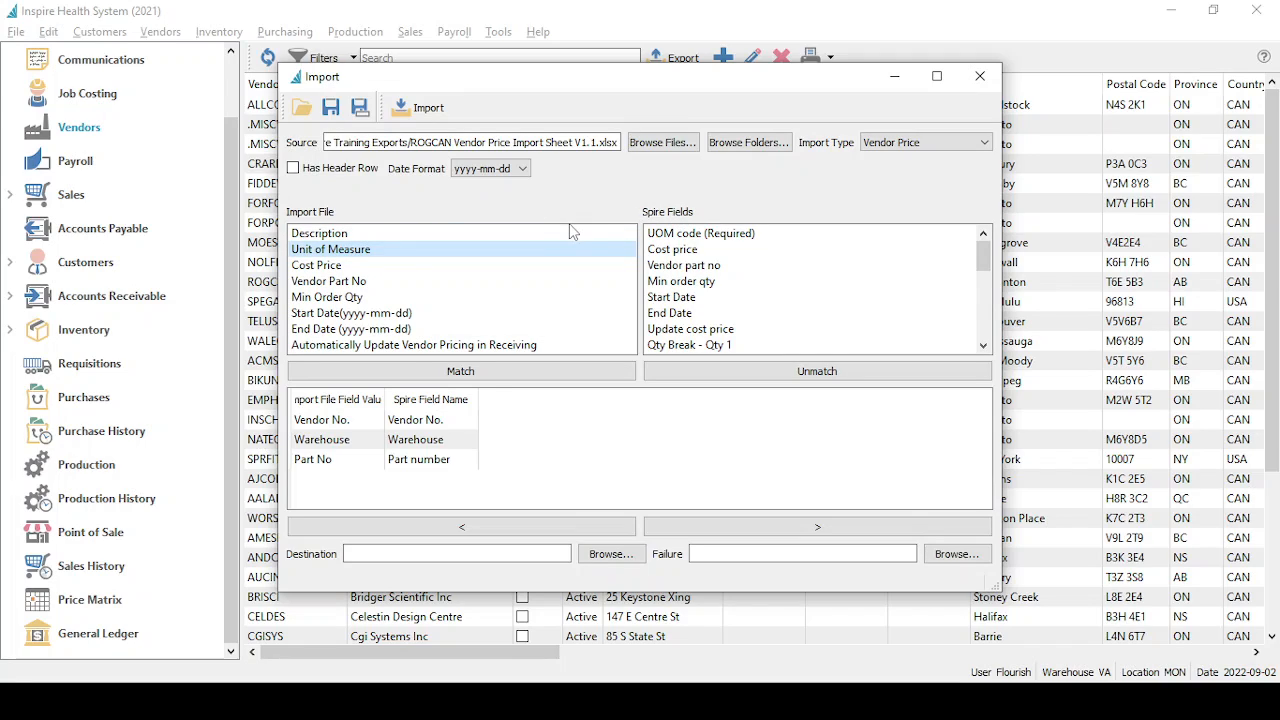
{"action": "left_click", "coordinate": [693, 239]}
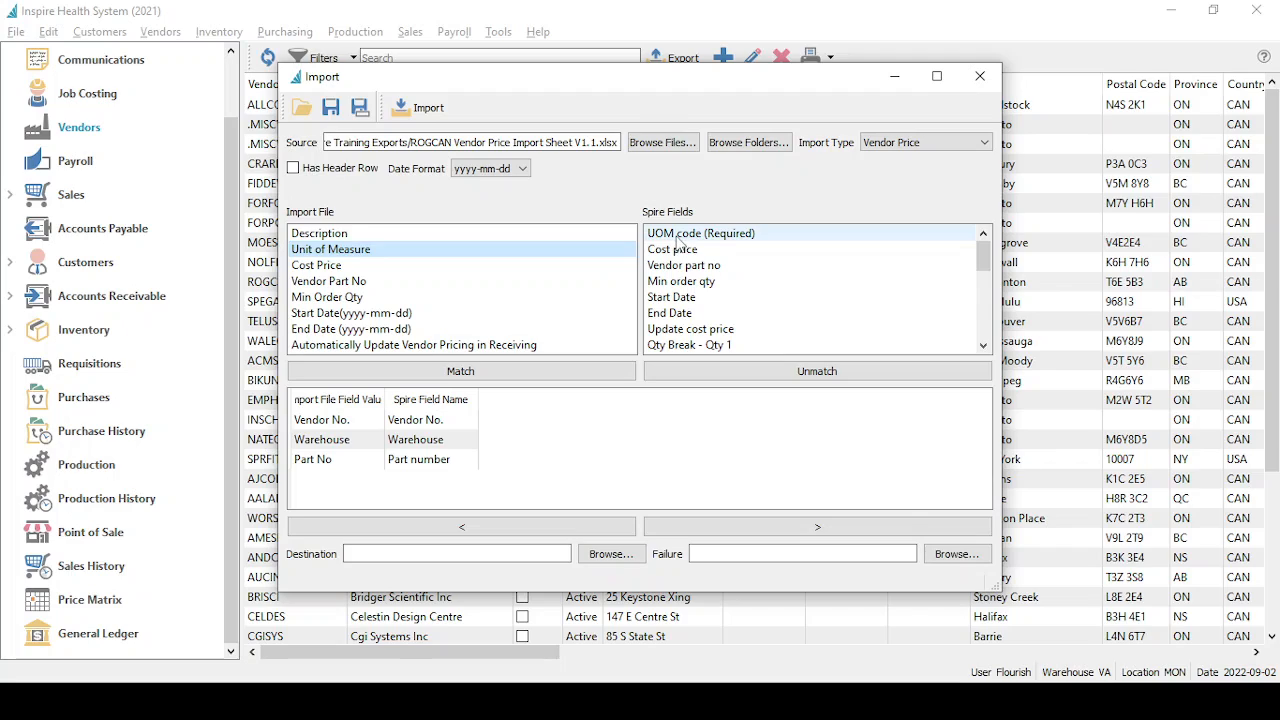
{"action": "left_click", "coordinate": [677, 240]}
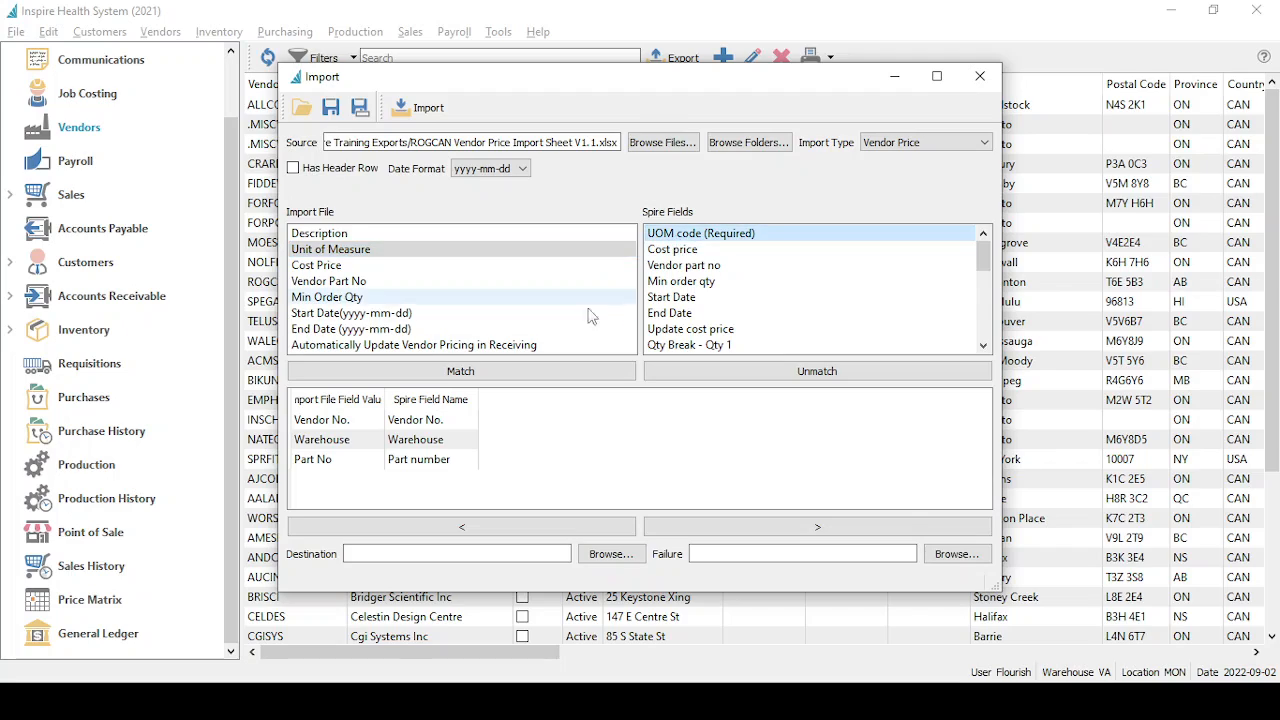
{"action": "left_click", "coordinate": [543, 378]}
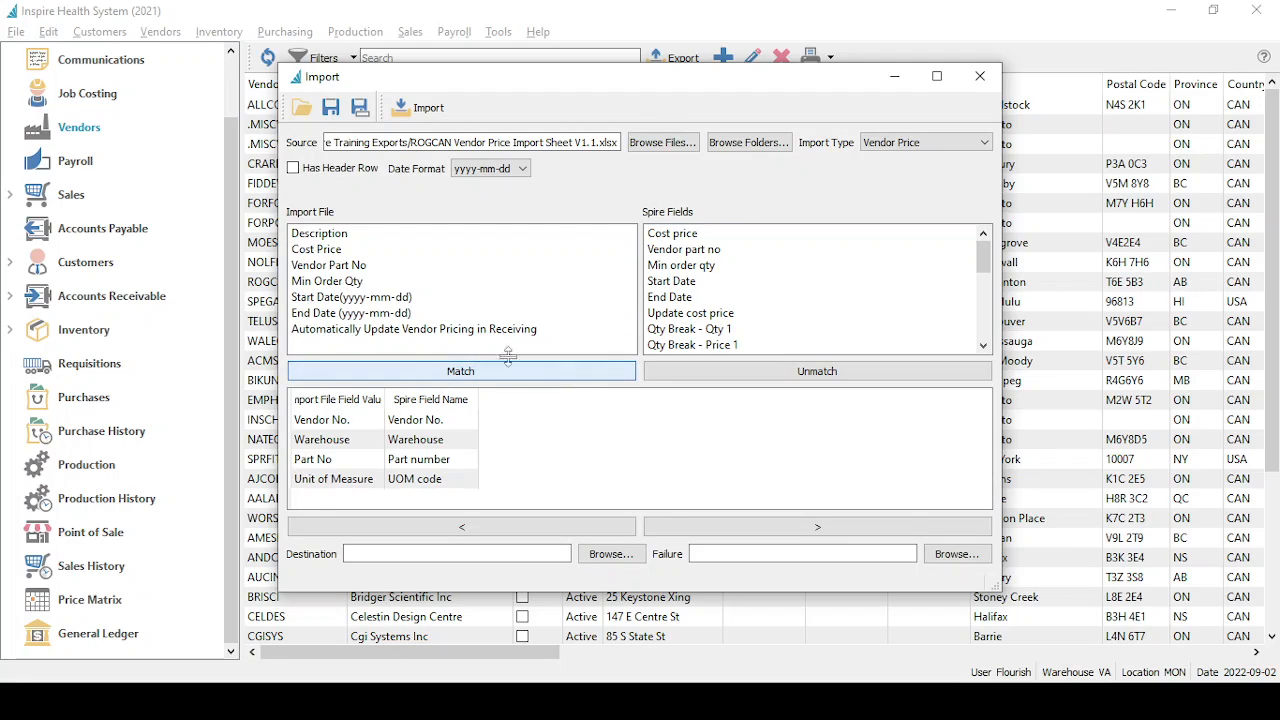
Match the file's Cost Price column to Cost price and its Vendor Part No column to Vendor part no.
{"action": "left_click", "coordinate": [378, 252]}
{"action": "left_click", "coordinate": [665, 234]}
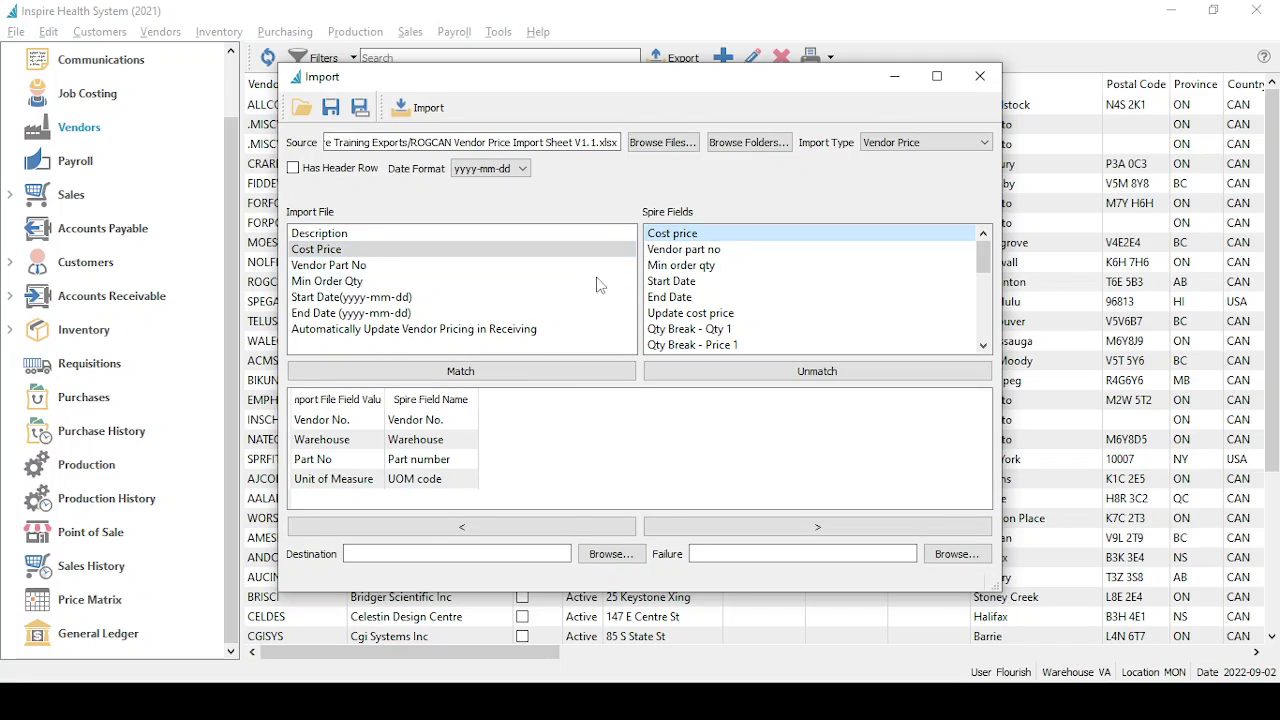
{"action": "left_click", "coordinate": [460, 371]}
{"action": "left_click", "coordinate": [385, 250]}
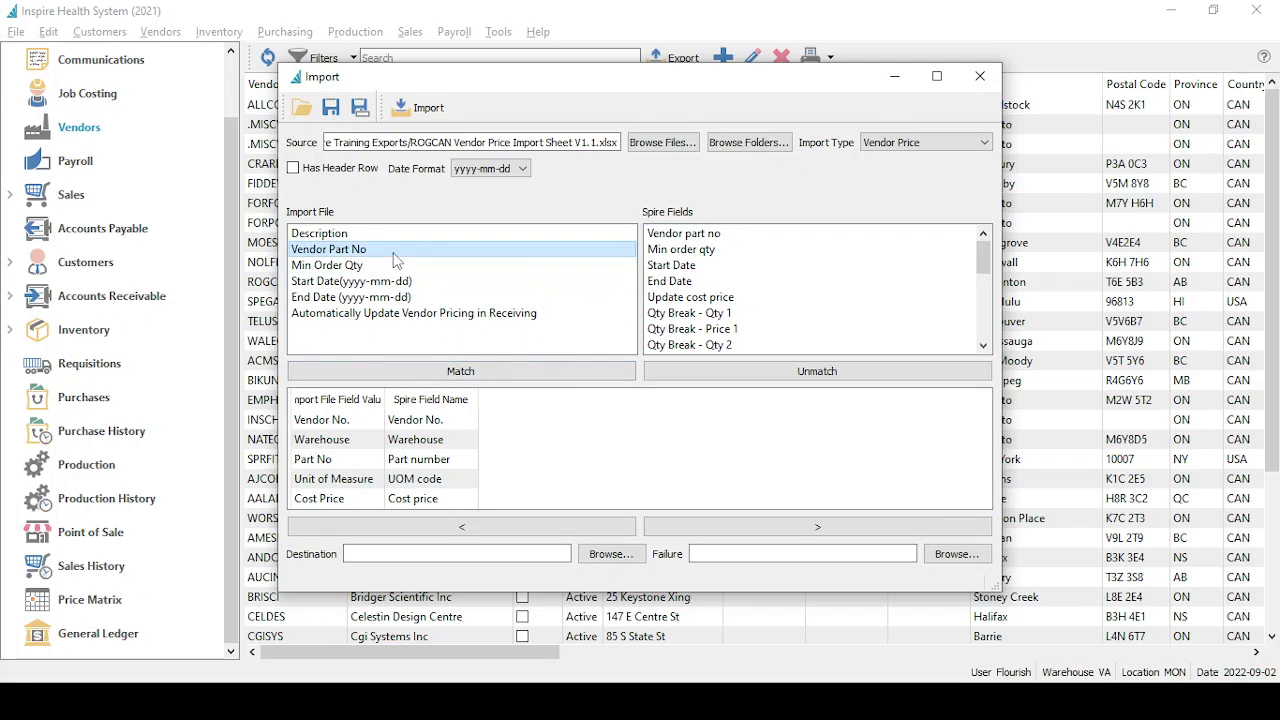
{"action": "left_click", "coordinate": [675, 234]}
{"action": "left_click", "coordinate": [490, 370]}
Match the file's Min Order Qty column to Min order qty and its Start Date(yyyy-mm-dd) column to Start Date.
{"action": "left_click", "coordinate": [327, 250]}
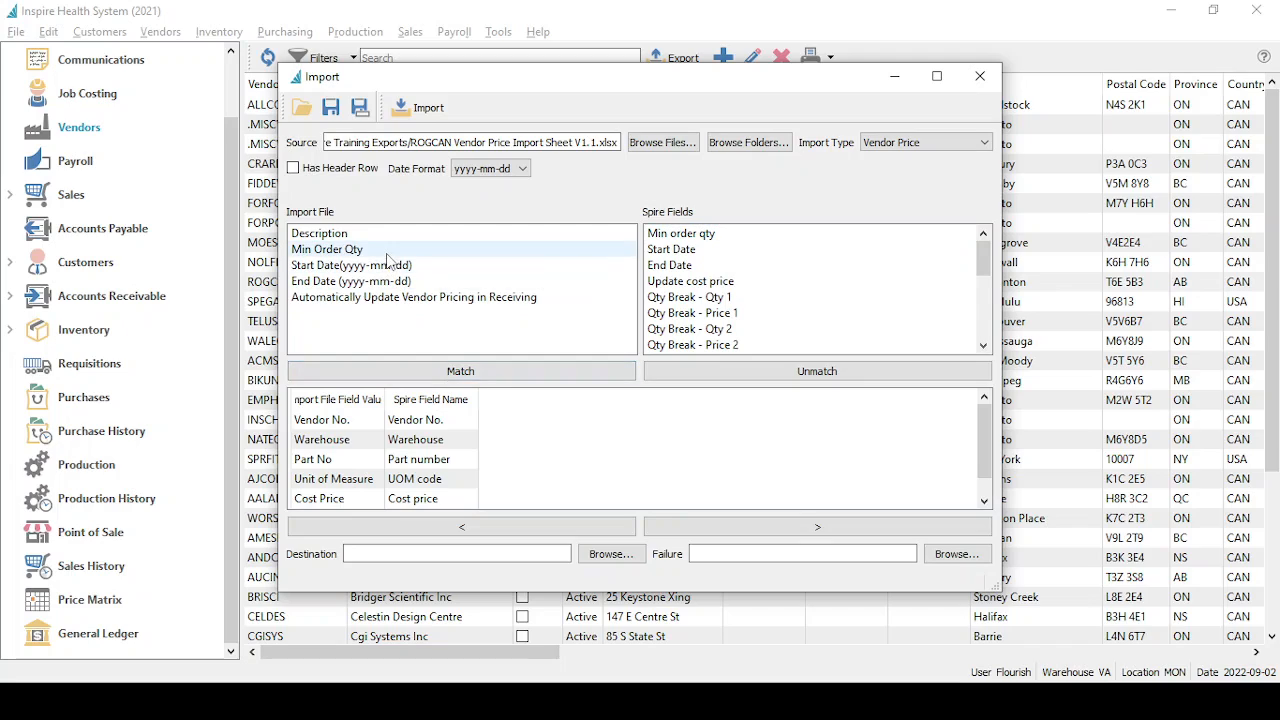
{"action": "left_click", "coordinate": [665, 236]}
{"action": "left_click", "coordinate": [530, 371]}
{"action": "left_click", "coordinate": [520, 250]}
{"action": "left_click", "coordinate": [670, 234]}
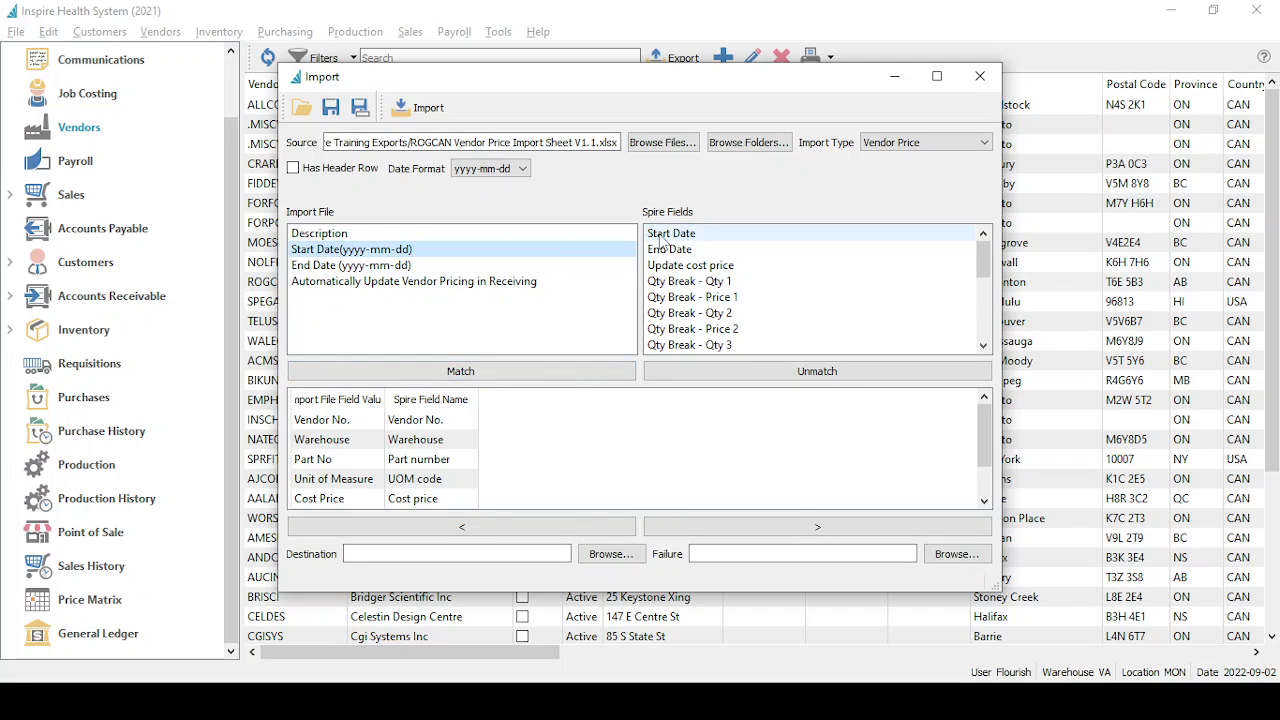
{"action": "left_click", "coordinate": [537, 371]}
Match the file's Automatically Update Vendor Pricing in Receiving column to the Update cost price field in Spire.
{"action": "left_click", "coordinate": [410, 266]}
{"action": "left_click", "coordinate": [393, 251]}
{"action": "left_click", "coordinate": [548, 267]}
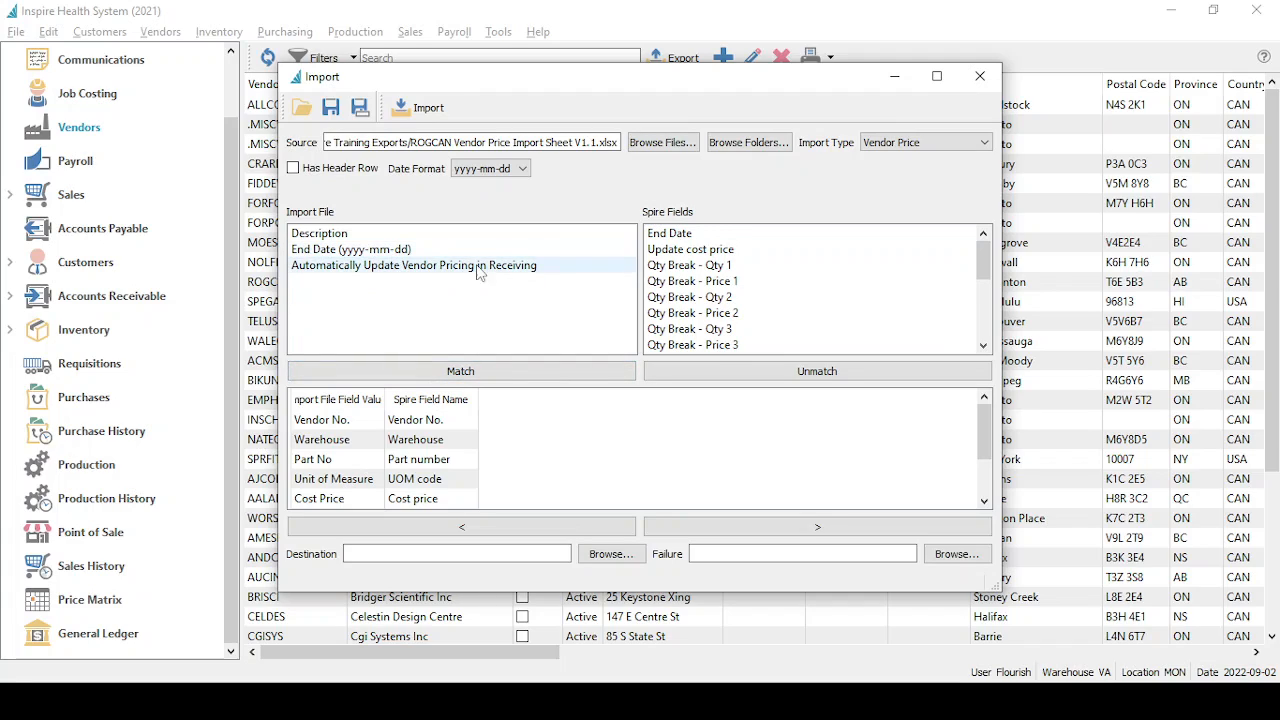
{"action": "left_click", "coordinate": [527, 267]}
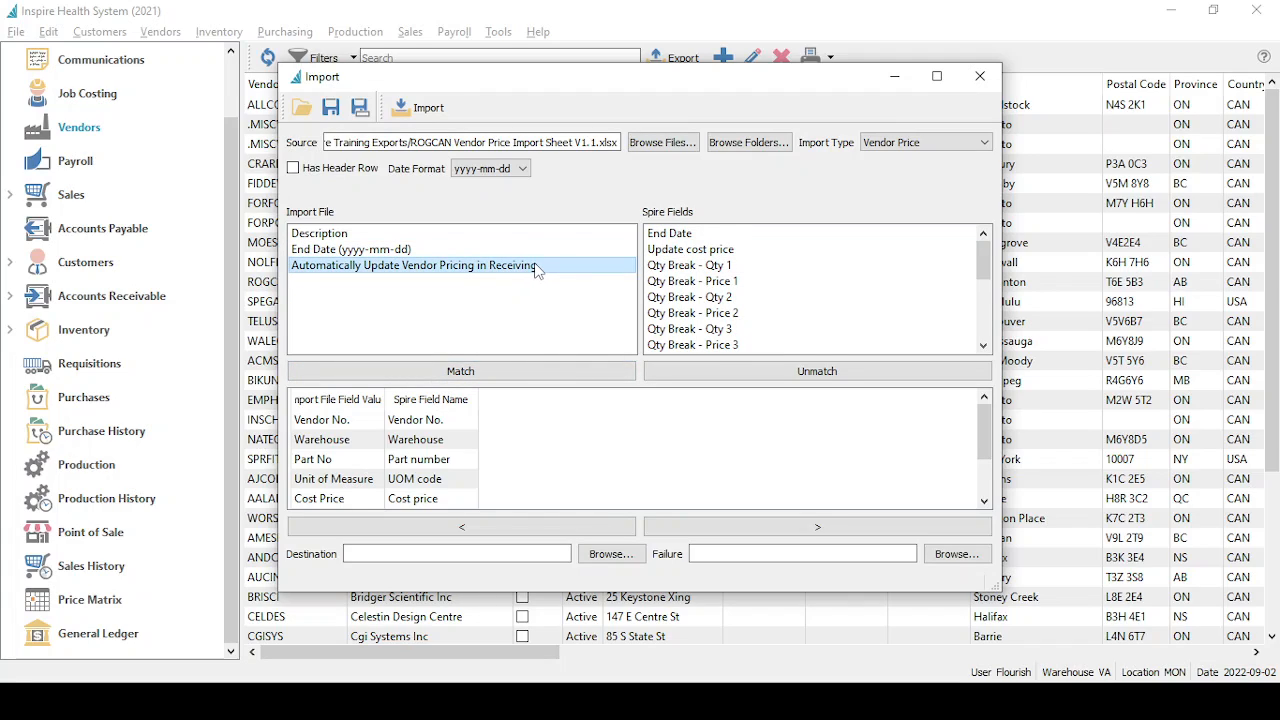
{"action": "left_click", "coordinate": [688, 252]}
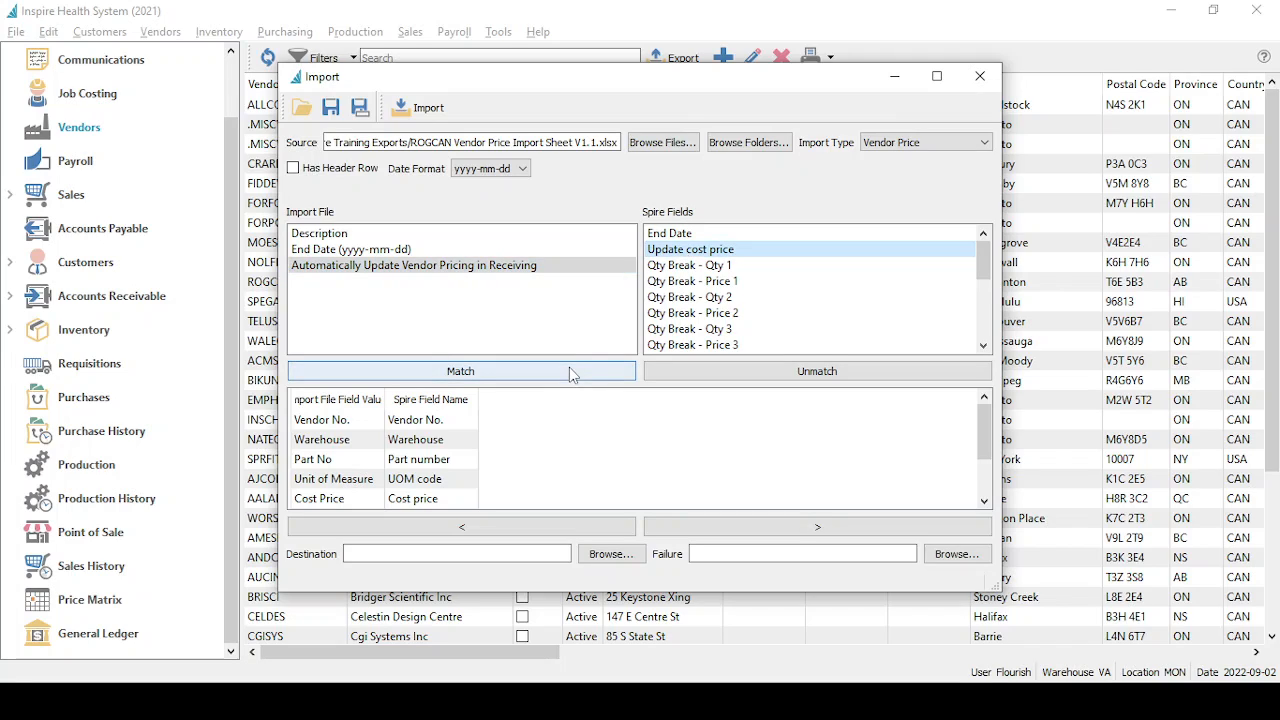
{"action": "left_click", "coordinate": [569, 369]}
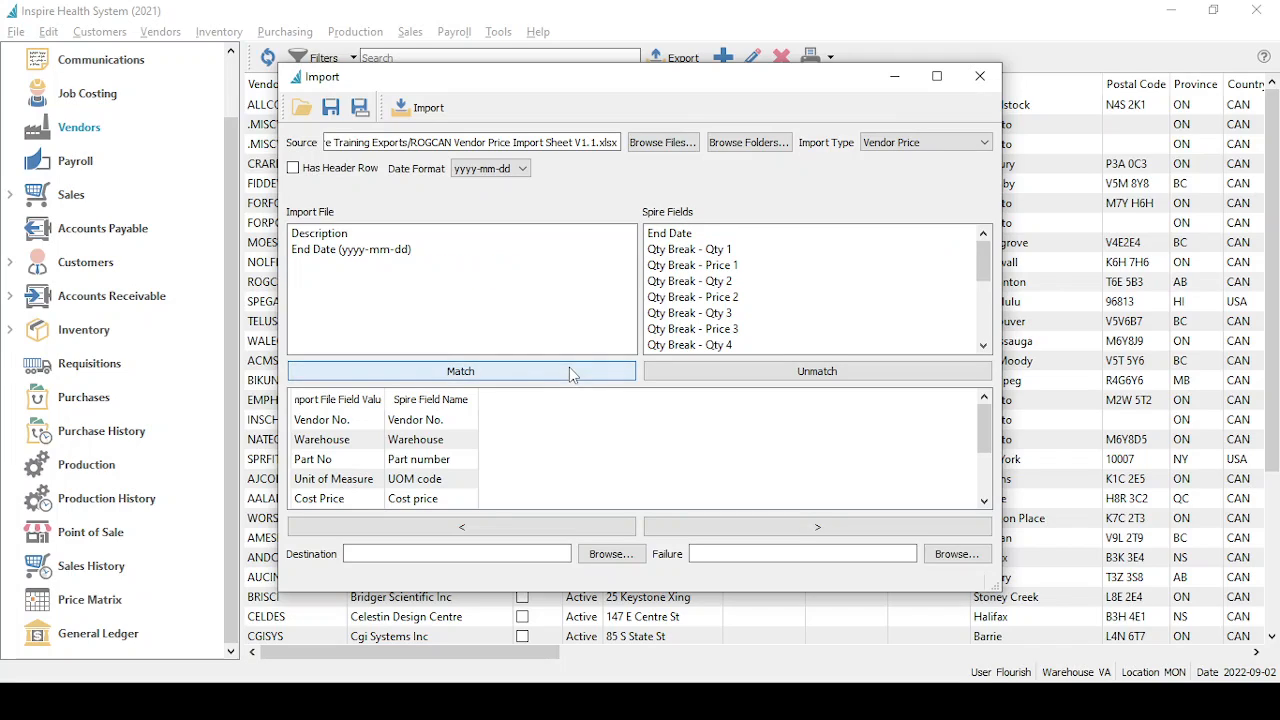
Mark the source file as having a header row, and widen the Import File Field Value column to check the matched values.
{"action": "left_click", "coordinate": [294, 168]}
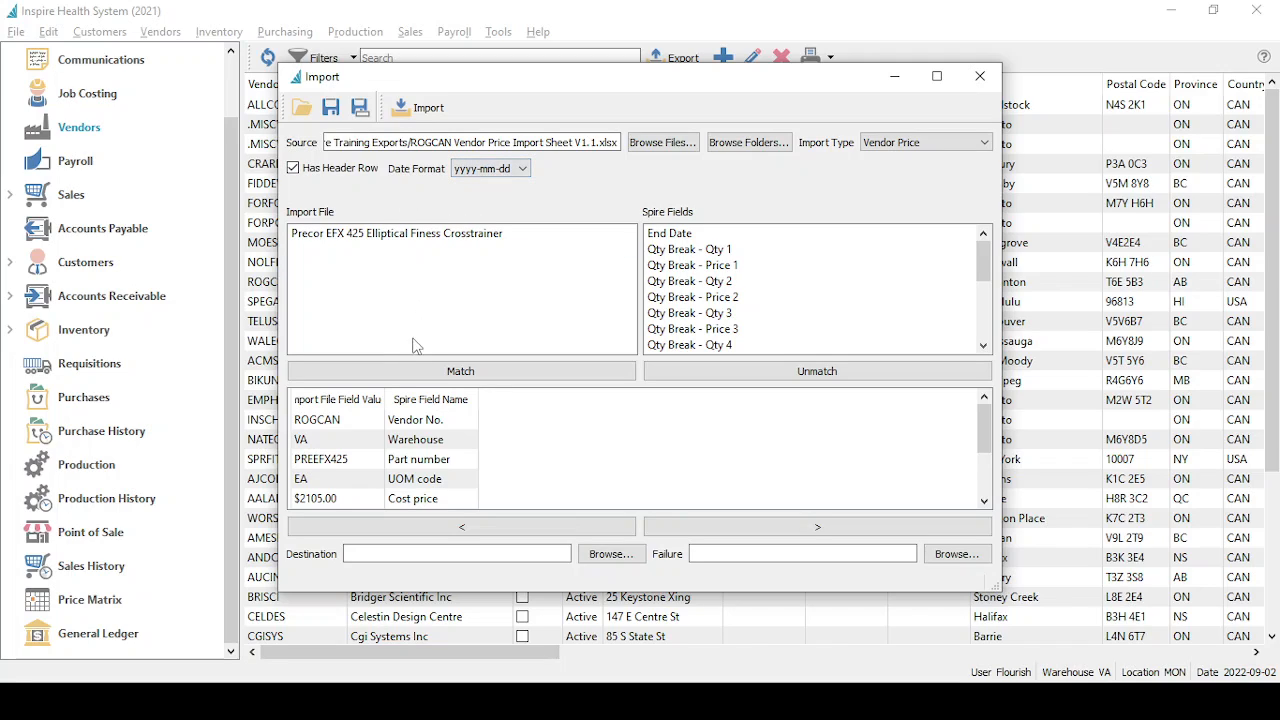
{"action": "scroll", "coordinate": [412, 440], "scroll_direction": "down", "scroll_amount": 2}
{"action": "left_click_drag", "start_coordinate": [386, 400], "coordinate": [481, 400]}
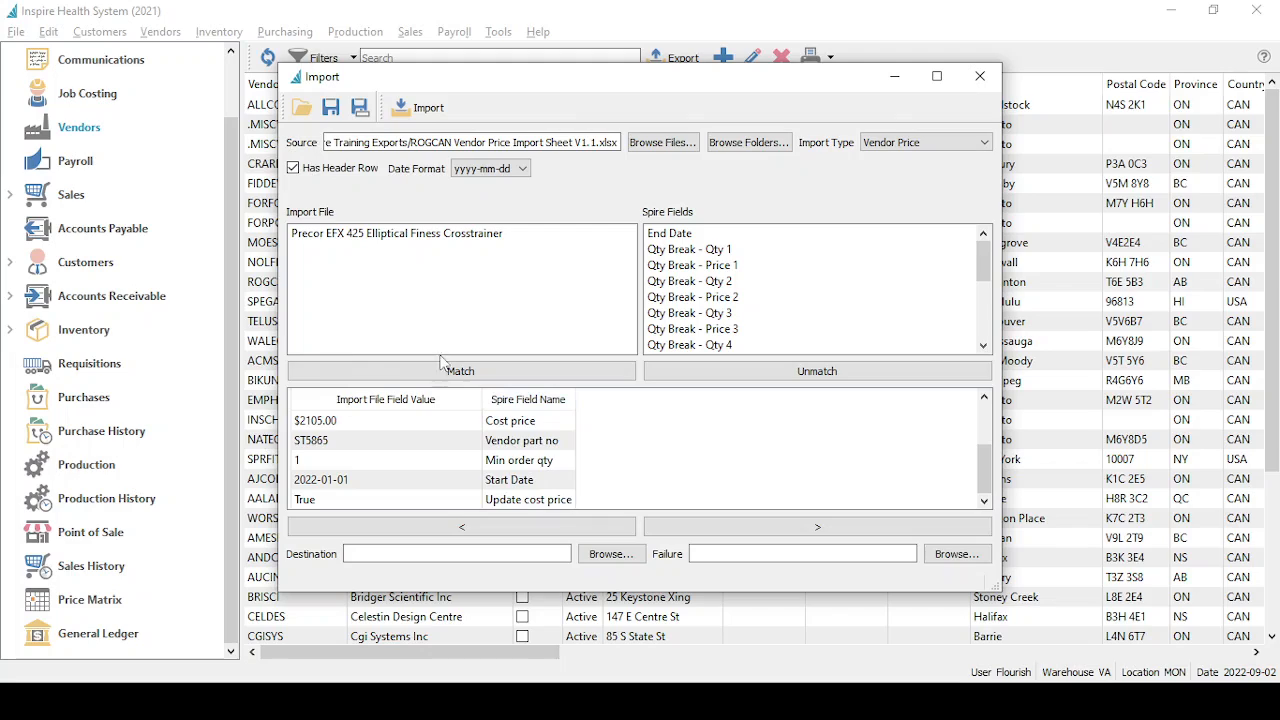
{"action": "left_click", "coordinate": [293, 169]}
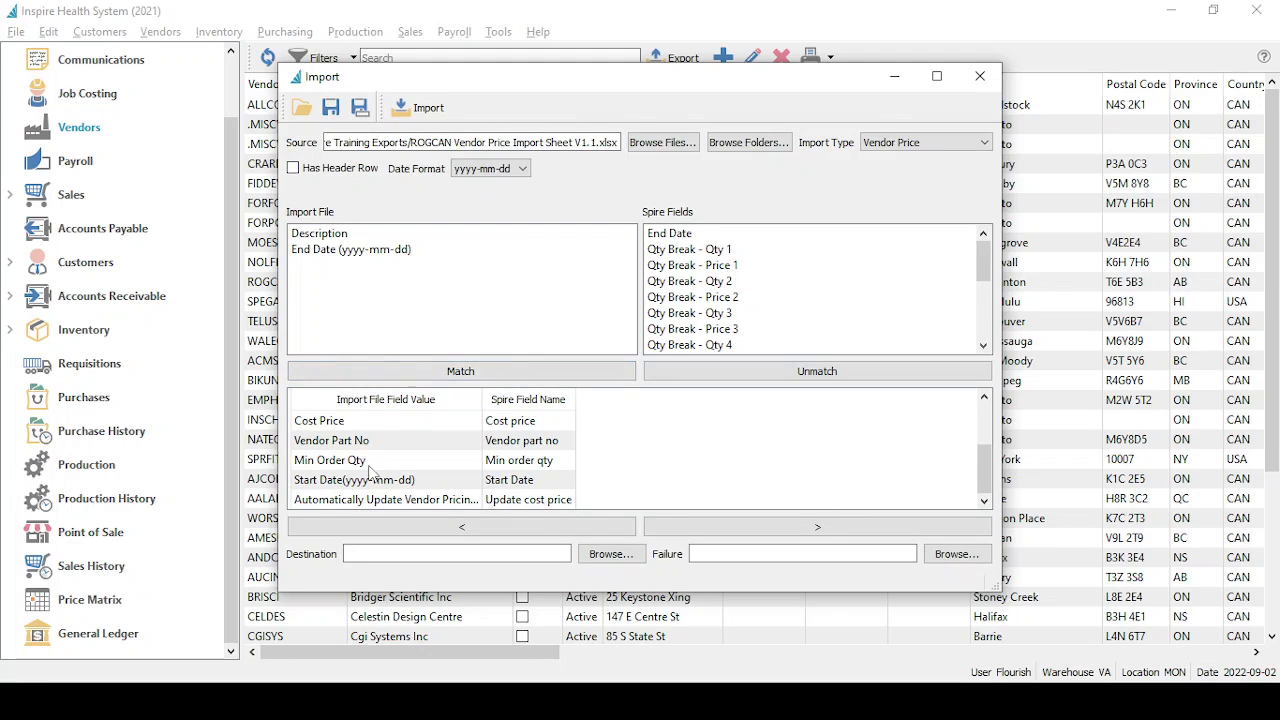
{"action": "left_click", "coordinate": [364, 484]}
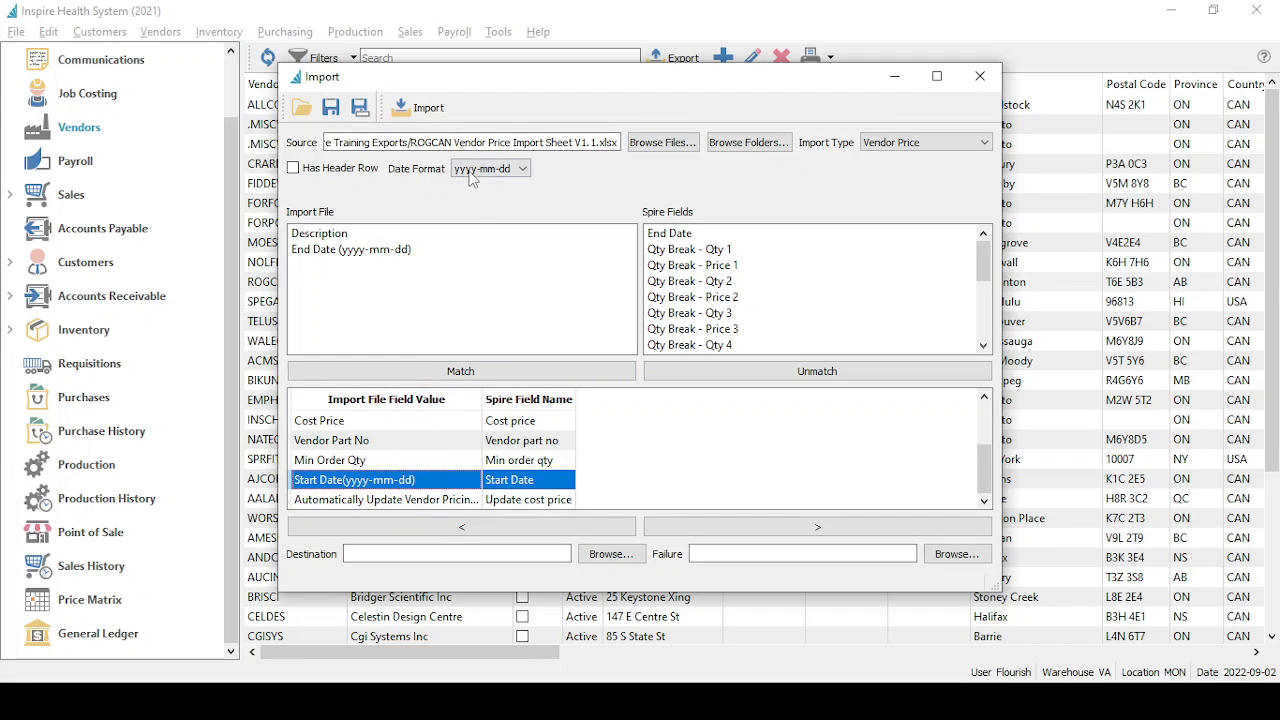
{"action": "left_click", "coordinate": [295, 170]}
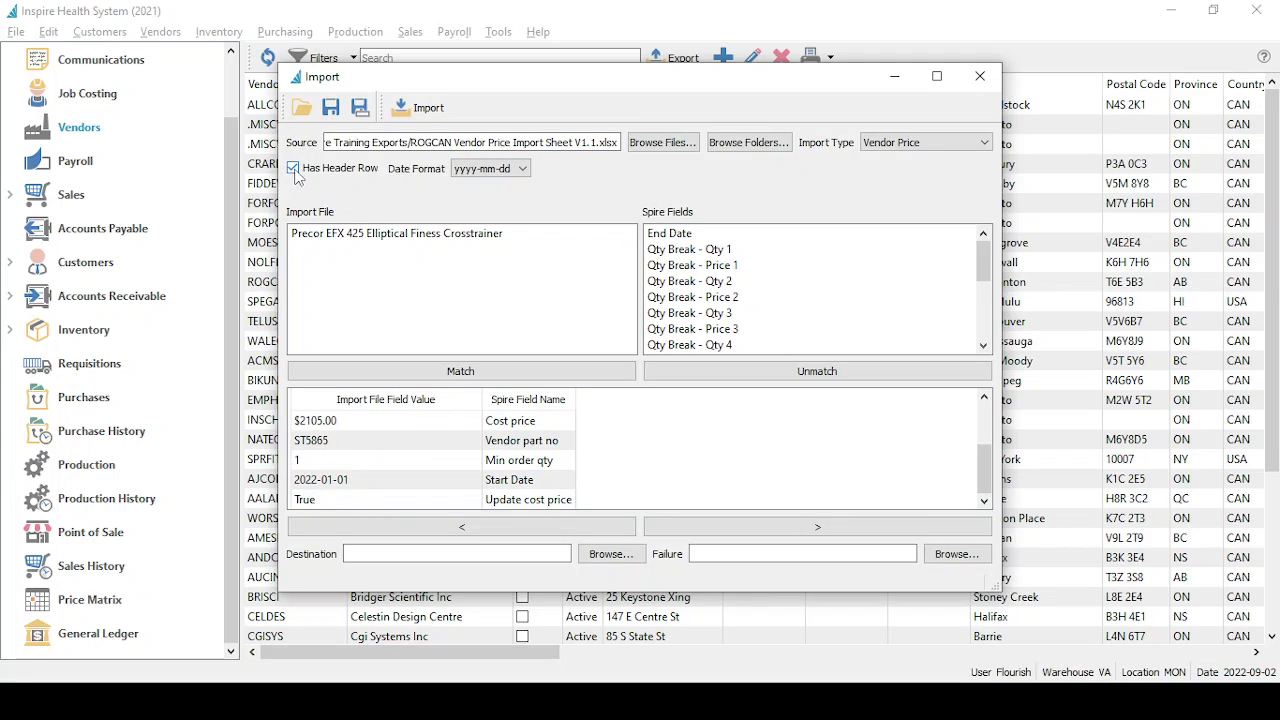
{"action": "scroll", "coordinate": [403, 446], "scroll_direction": "up", "scroll_amount": 2}
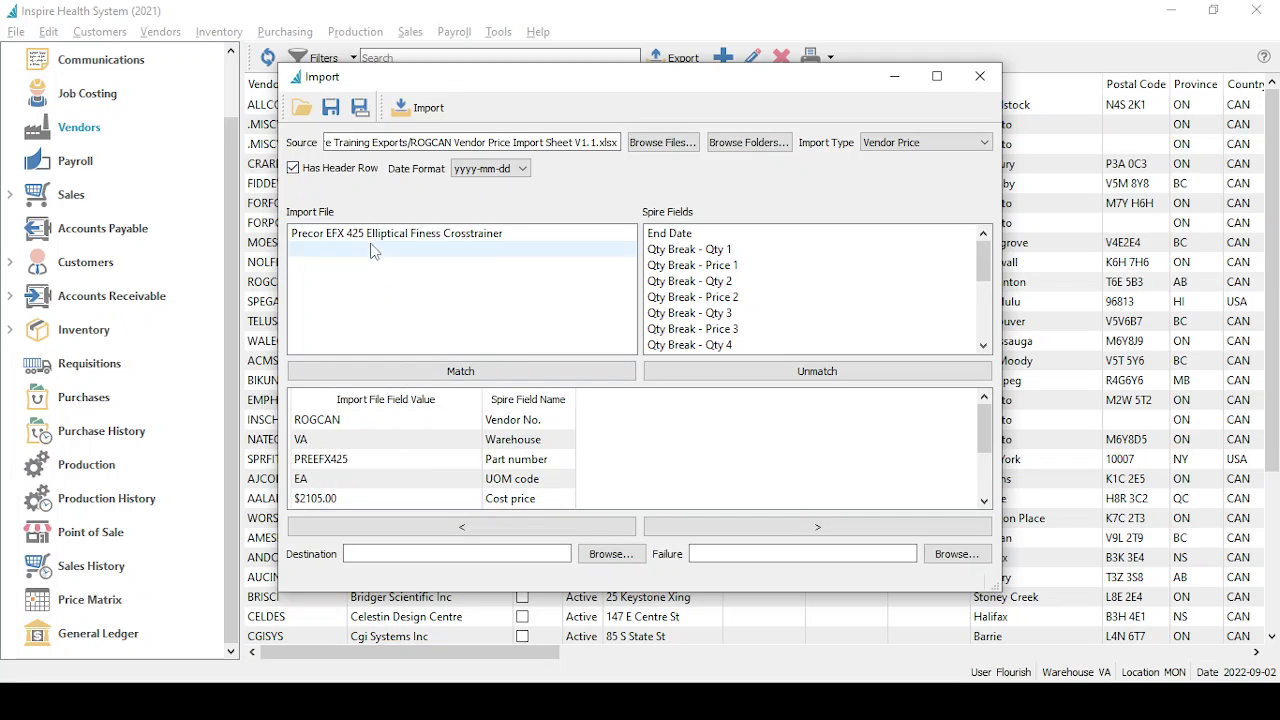
Try to import the matched vendor price records into Spire.
{"action": "left_click", "coordinate": [424, 118]}
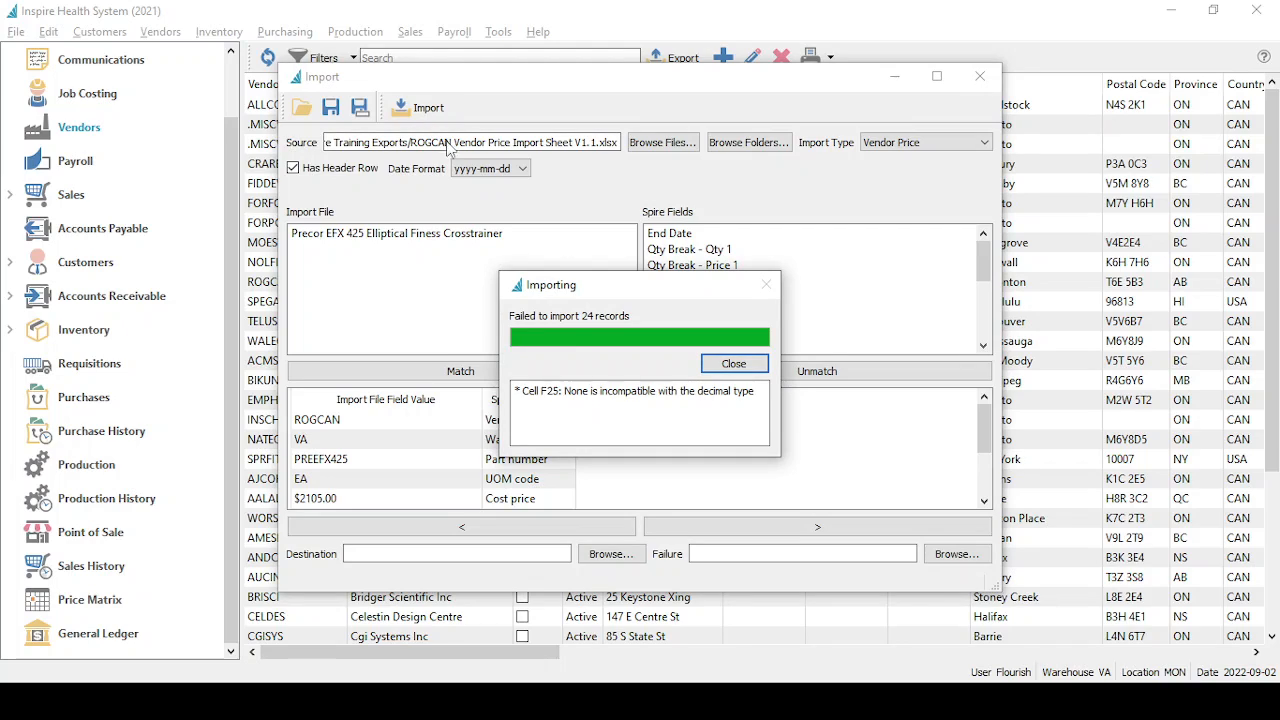
{"action": "left_click", "coordinate": [714, 362]}
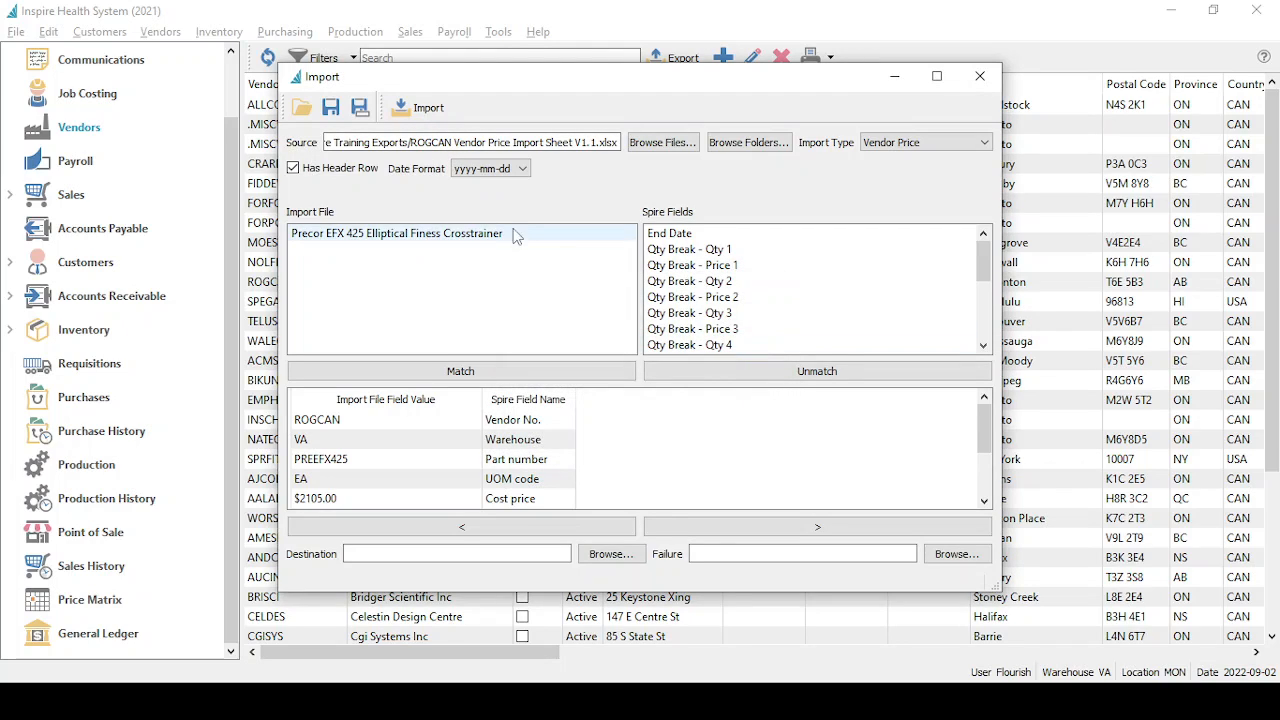
{"action": "left_click", "coordinate": [428, 110]}
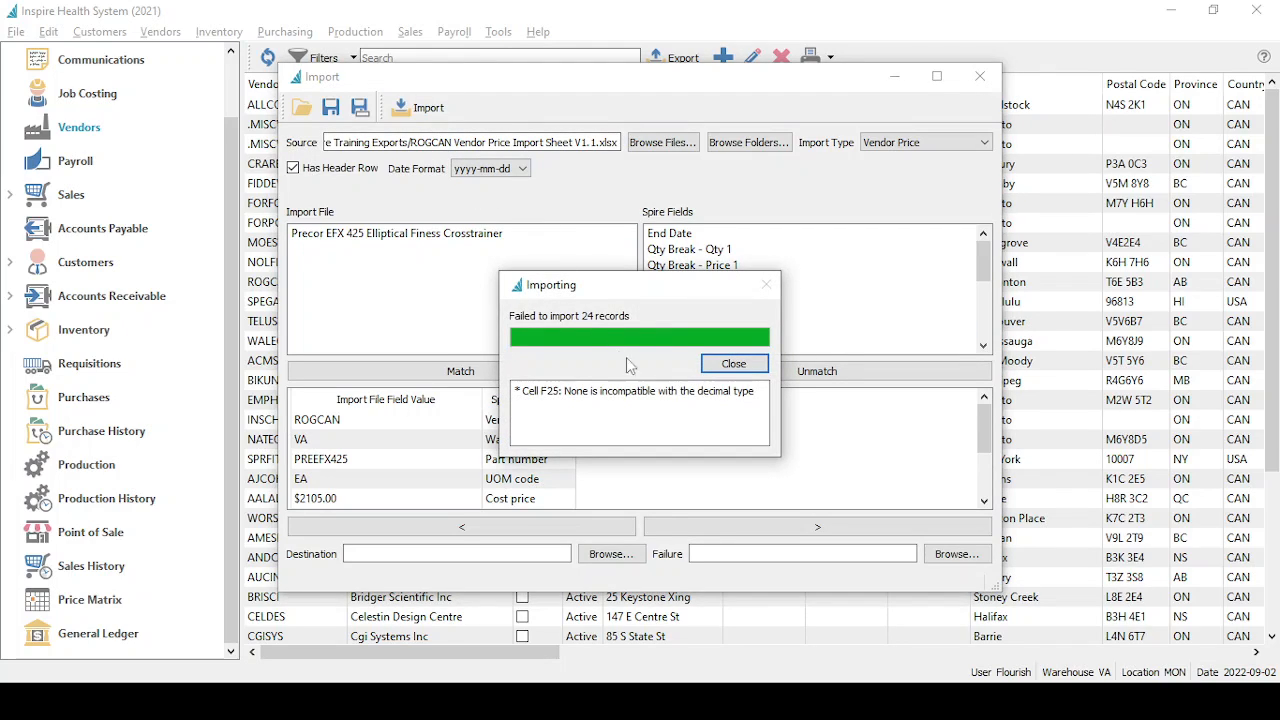
{"action": "left_click", "coordinate": [730, 364]}
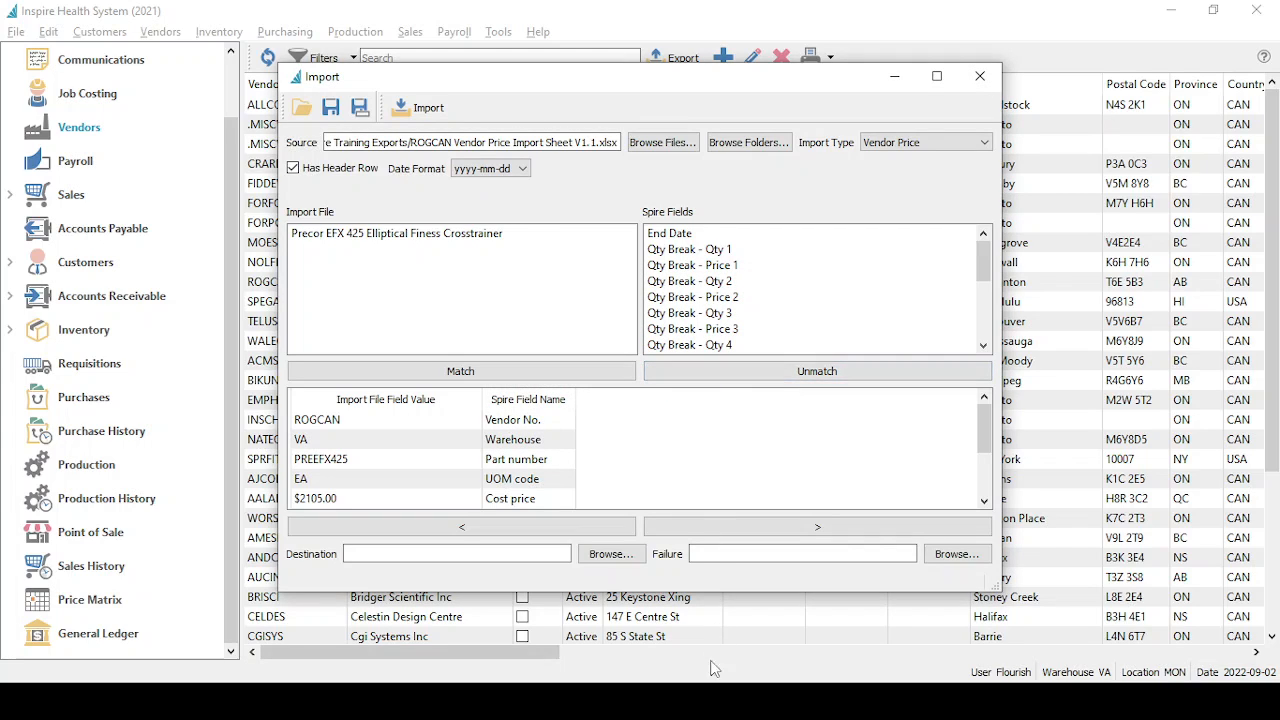
Switch to the ROGCAN Vendor Price Import Sheet in Excel and examine the Cost Price cell F25.
{"action": "left_click", "coordinate": [672, 651]}
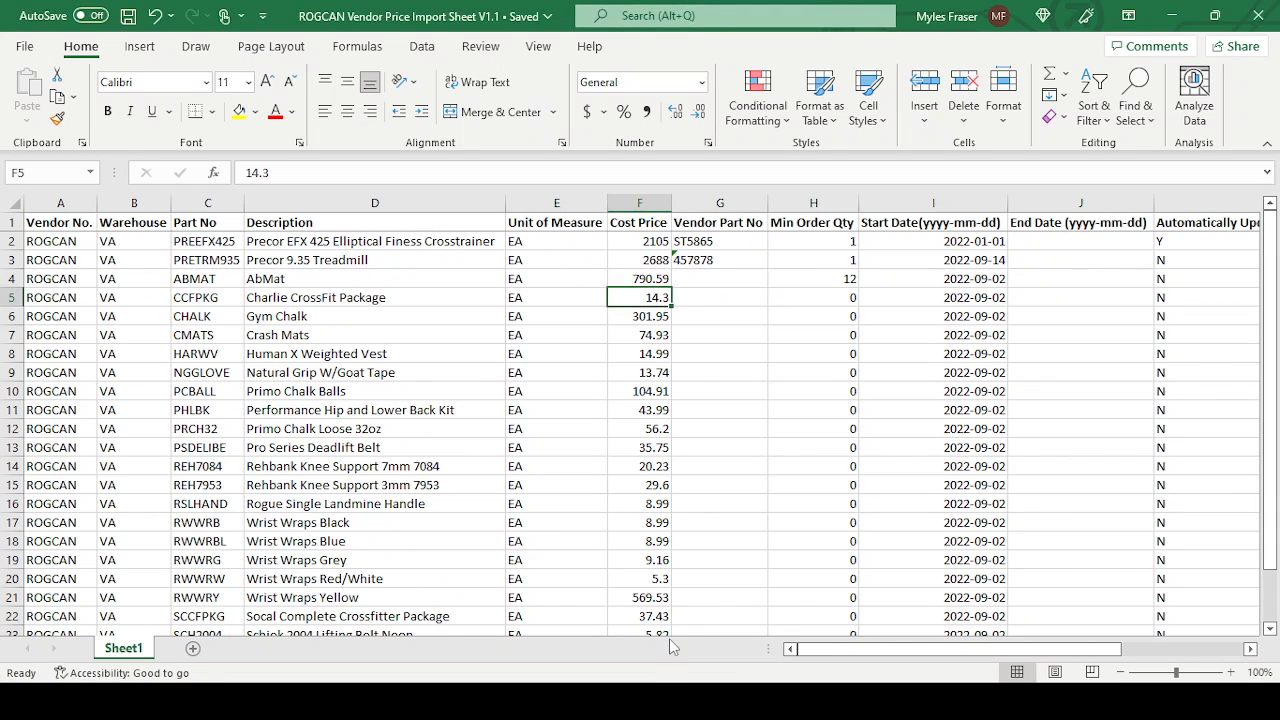
{"action": "left_click", "coordinate": [594, 410]}
{"action": "scroll", "coordinate": [630, 390], "scroll_direction": "down", "scroll_amount": 4}
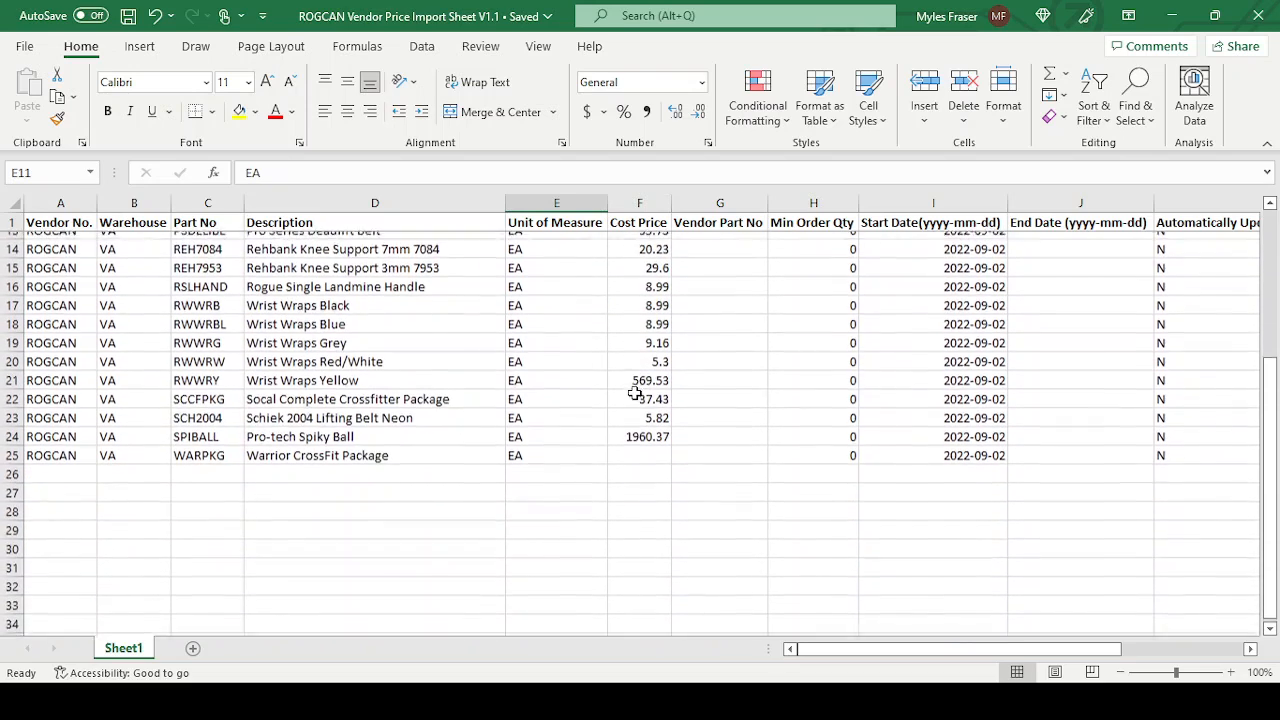
{"action": "scroll", "coordinate": [581, 460], "scroll_direction": "up", "scroll_amount": 1}
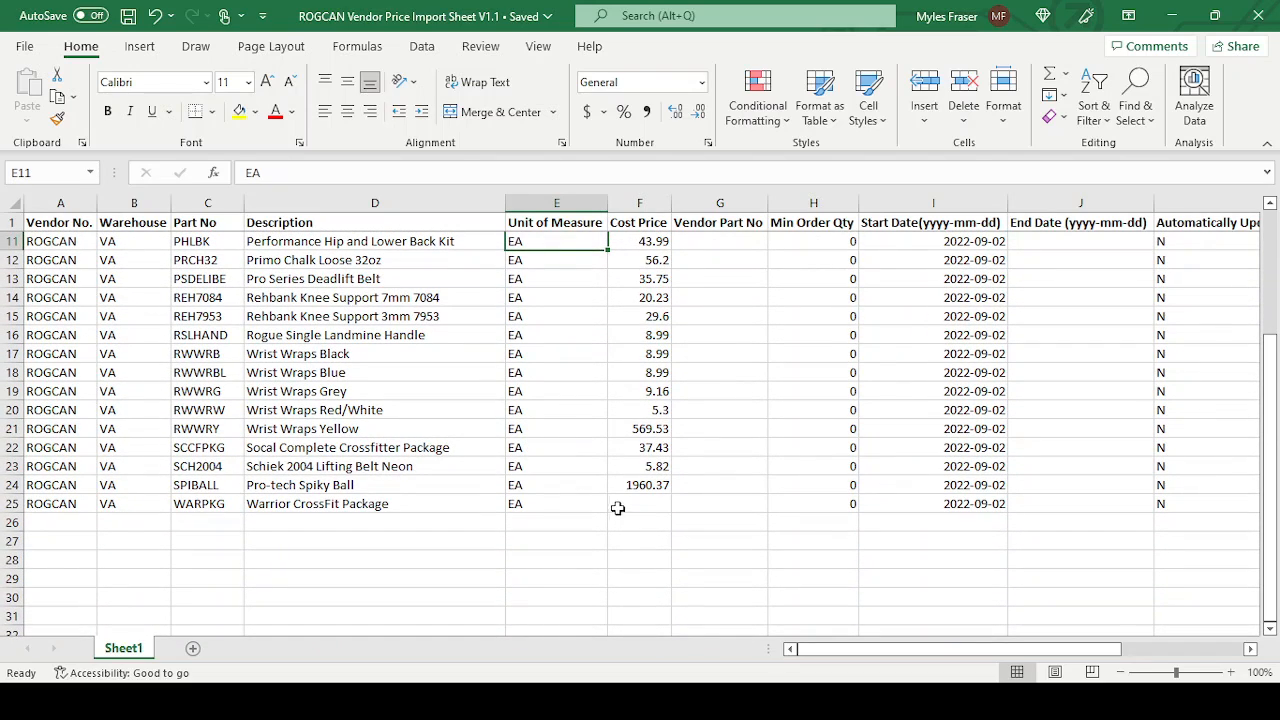
{"action": "left_click", "coordinate": [649, 501]}
Copy the Updated Price values in F2:F23 of the inventory_items workbook.
{"action": "mouse_move", "coordinate": [712, 702]}
{"action": "left_click", "coordinate": [806, 610]}
{"action": "left_click_drag", "start_coordinate": [638, 503], "coordinate": [621, 117]}
{"action": "left_click_drag", "start_coordinate": [610, 197], "coordinate": [604, 242]}
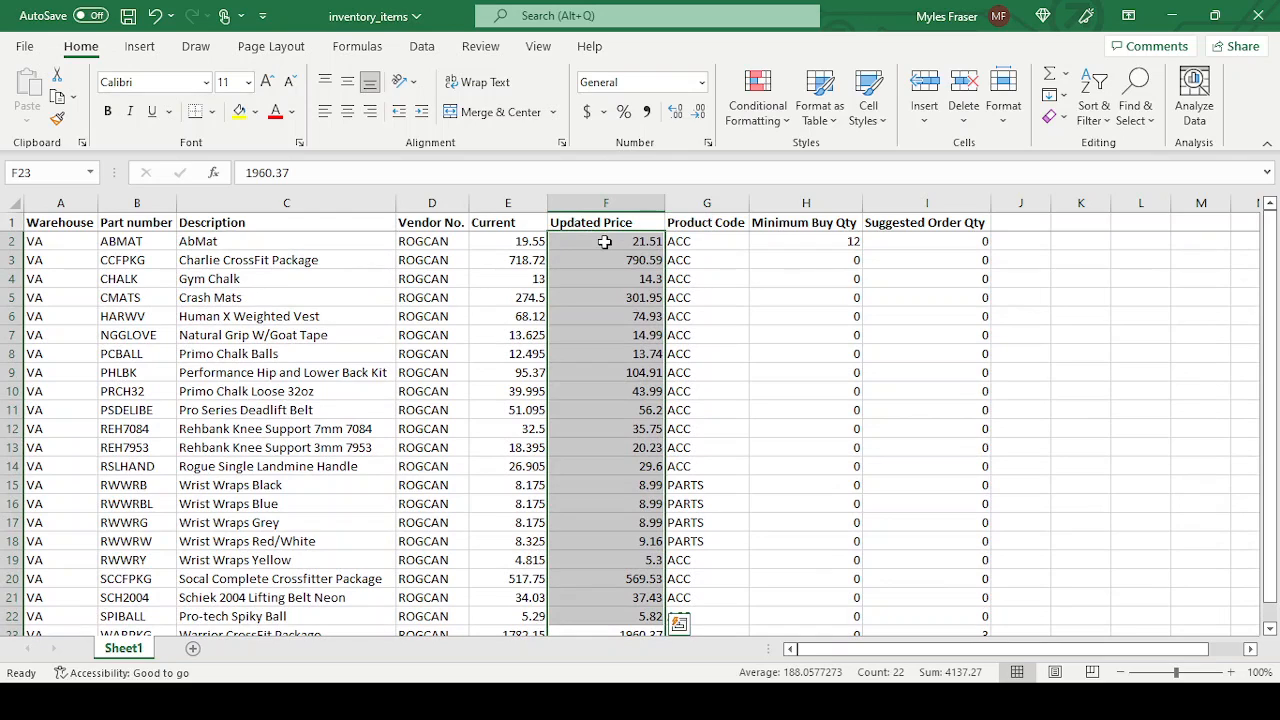
{"action": "key", "text": "ctrl+c"}
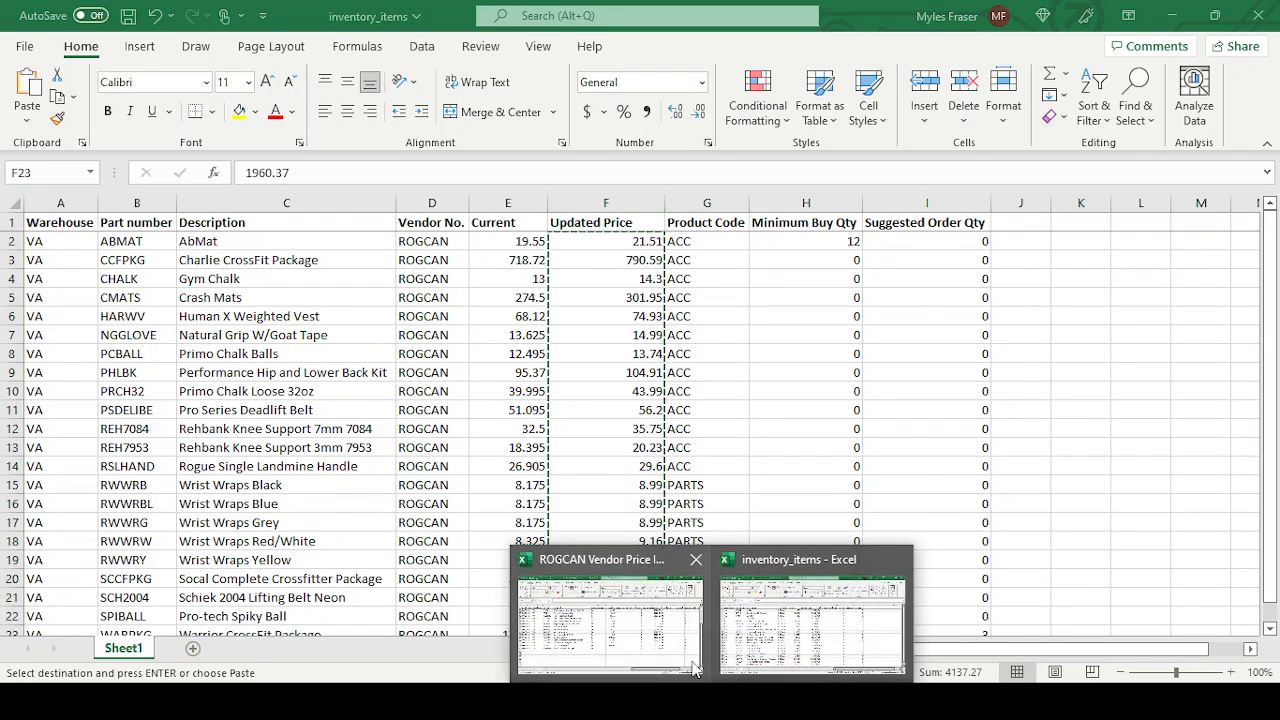
Paste the copied prices into the Cost Price column of the ROGCAN sheet starting at F4, and check the column down to its last row.
{"action": "left_click", "coordinate": [611, 662]}
{"action": "scroll", "coordinate": [659, 484], "scroll_direction": "up", "scroll_amount": 3}
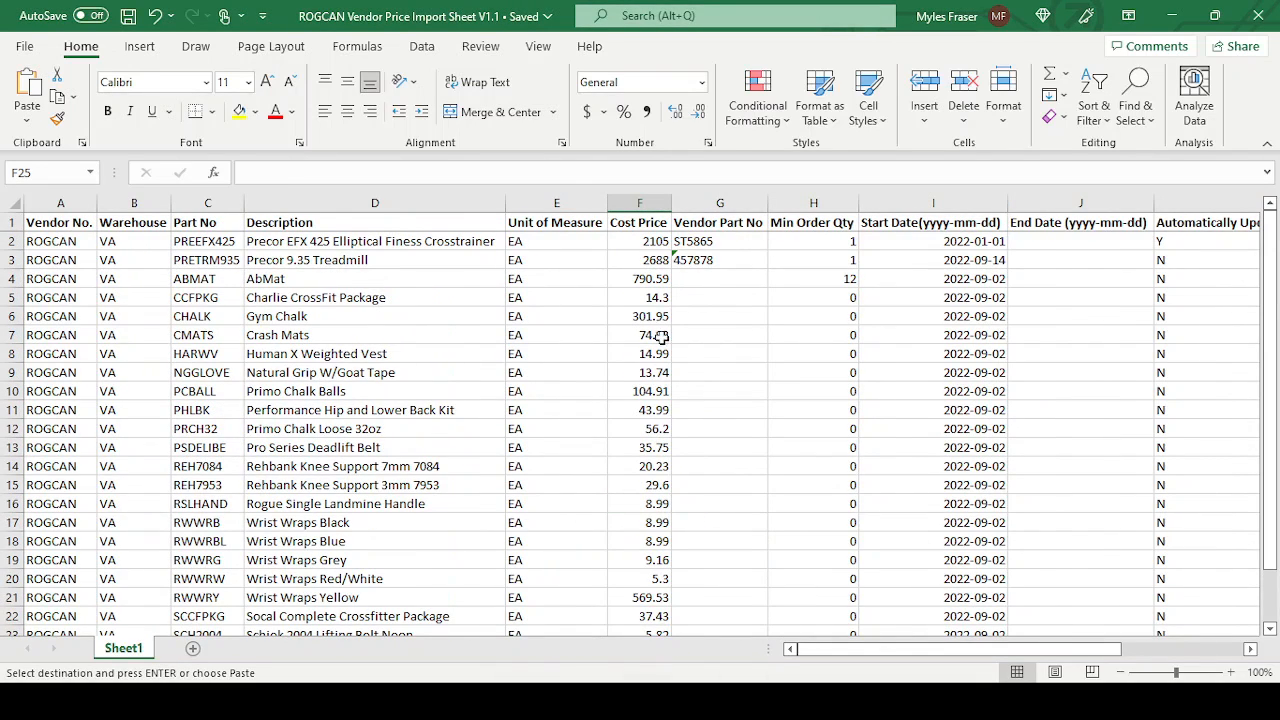
{"action": "left_click", "coordinate": [651, 279]}
{"action": "key", "text": "ctrl+v"}
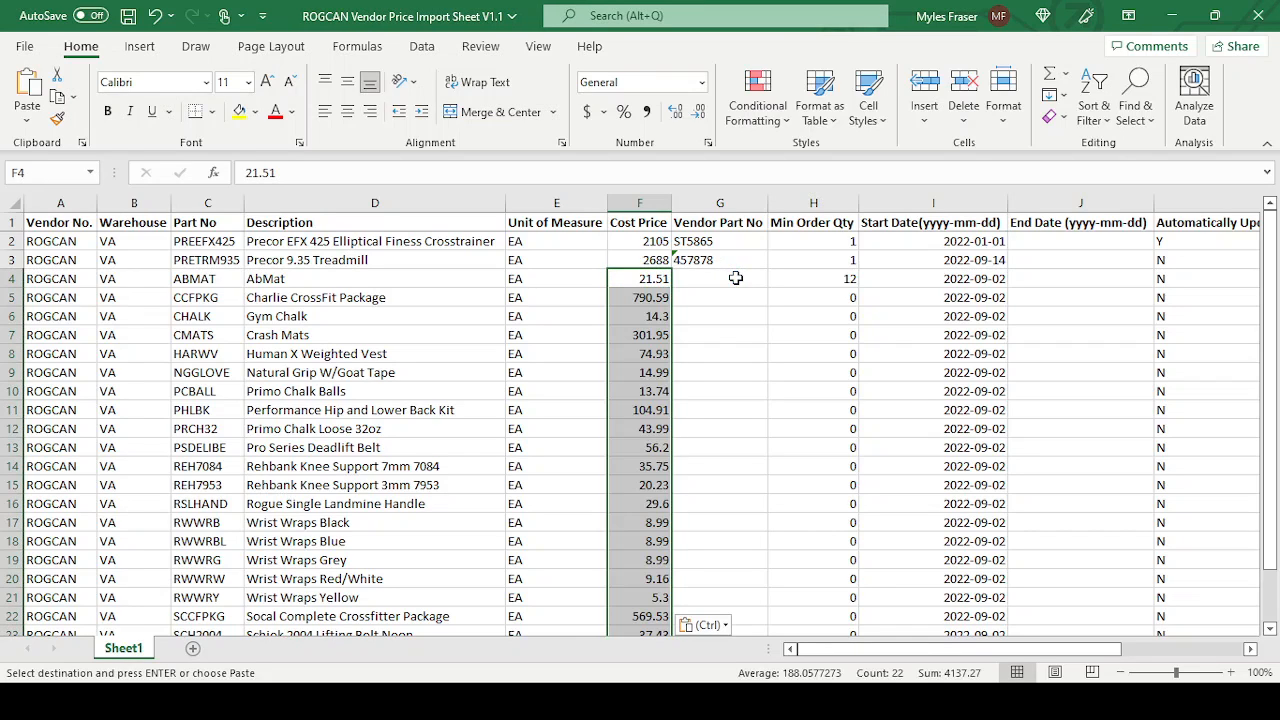
{"action": "left_click", "coordinate": [660, 298]}
{"action": "scroll", "coordinate": [651, 370], "scroll_direction": "down", "scroll_amount": 4}
{"action": "scroll", "coordinate": [651, 370], "scroll_direction": "up", "scroll_amount": 5}
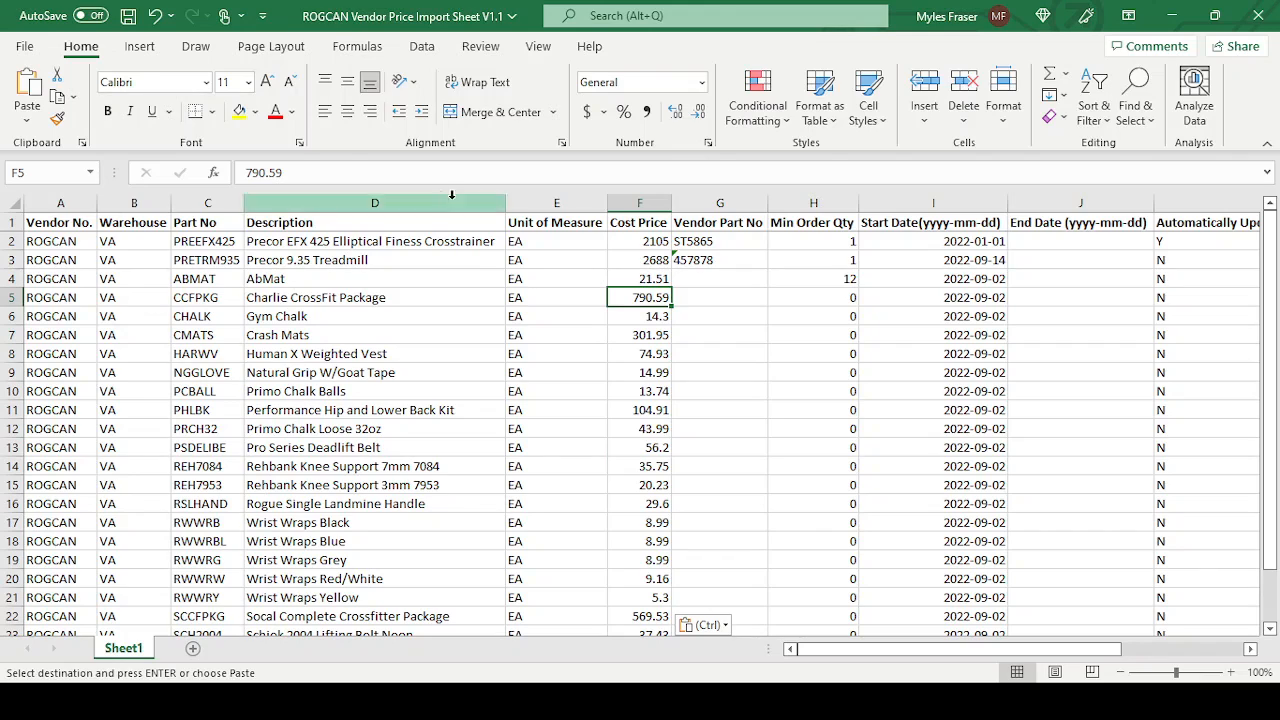
Save the workbook in Spire Training Exports under the new name ROGCAN Vendor Price Import Sheet V1.2.
{"action": "left_click", "coordinate": [38, 50]}
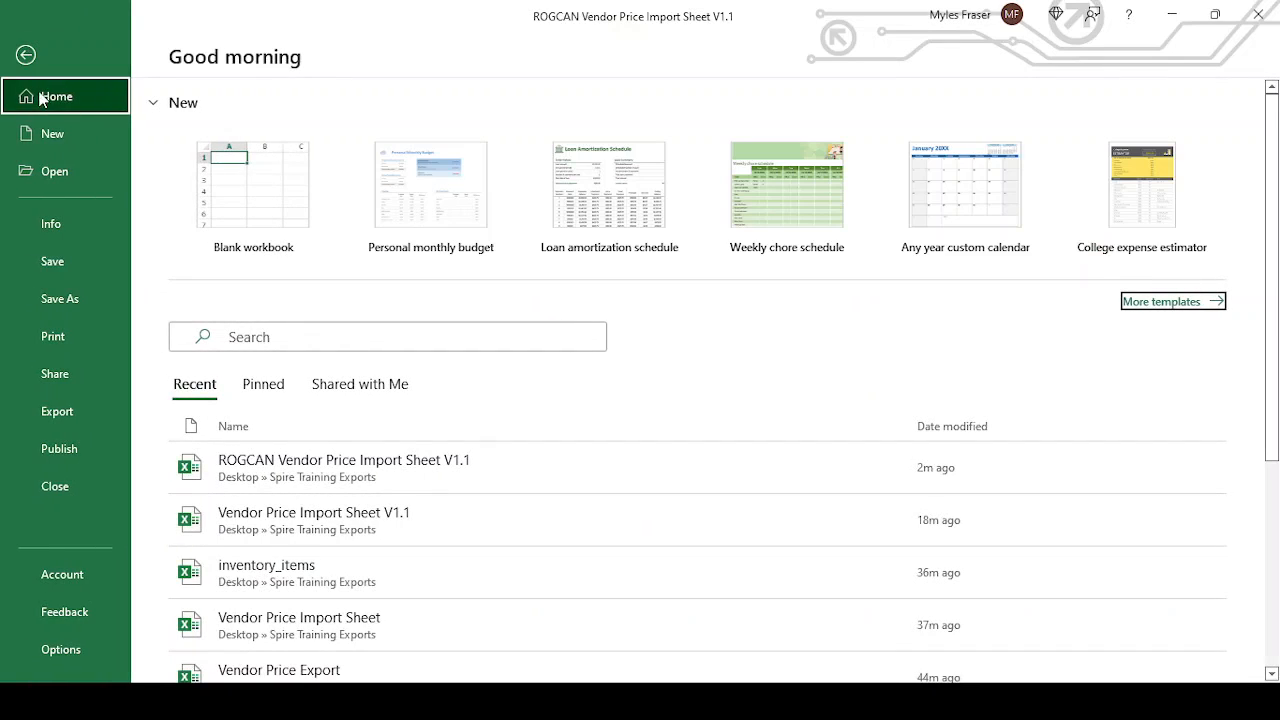
{"action": "left_click", "coordinate": [70, 298]}
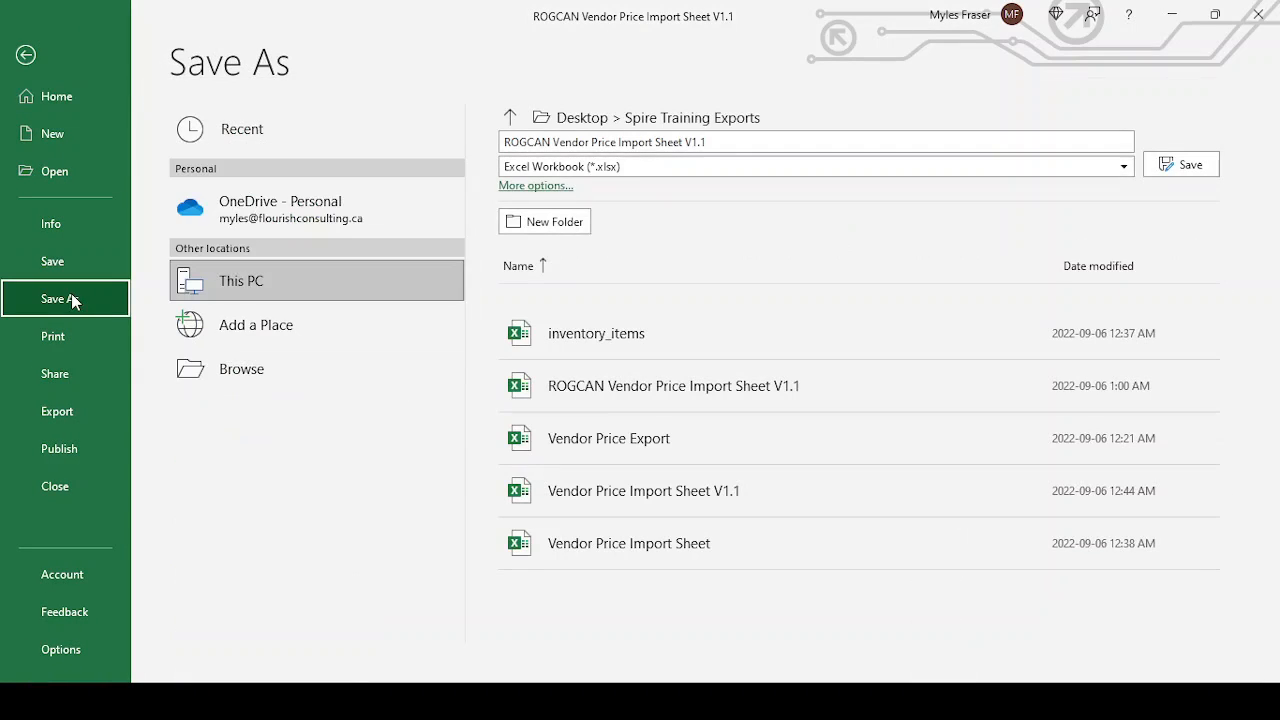
{"action": "left_click", "coordinate": [746, 141]}
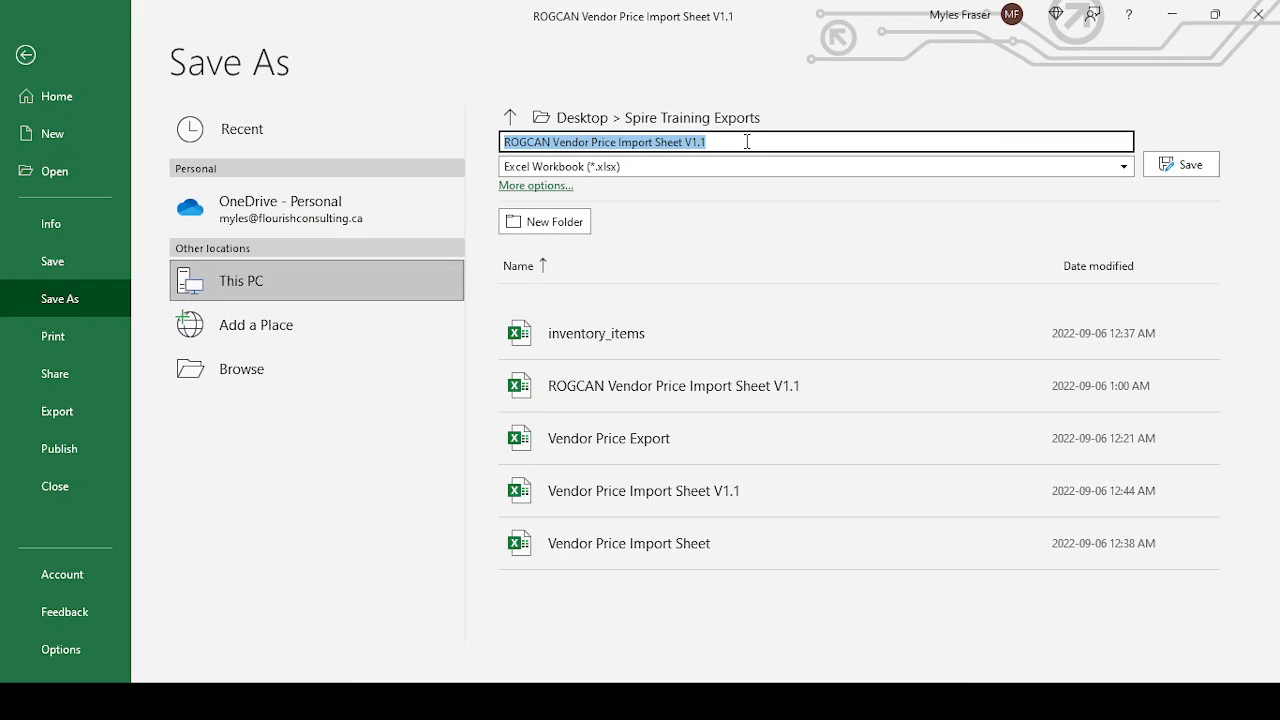
{"action": "left_click", "coordinate": [746, 141]}
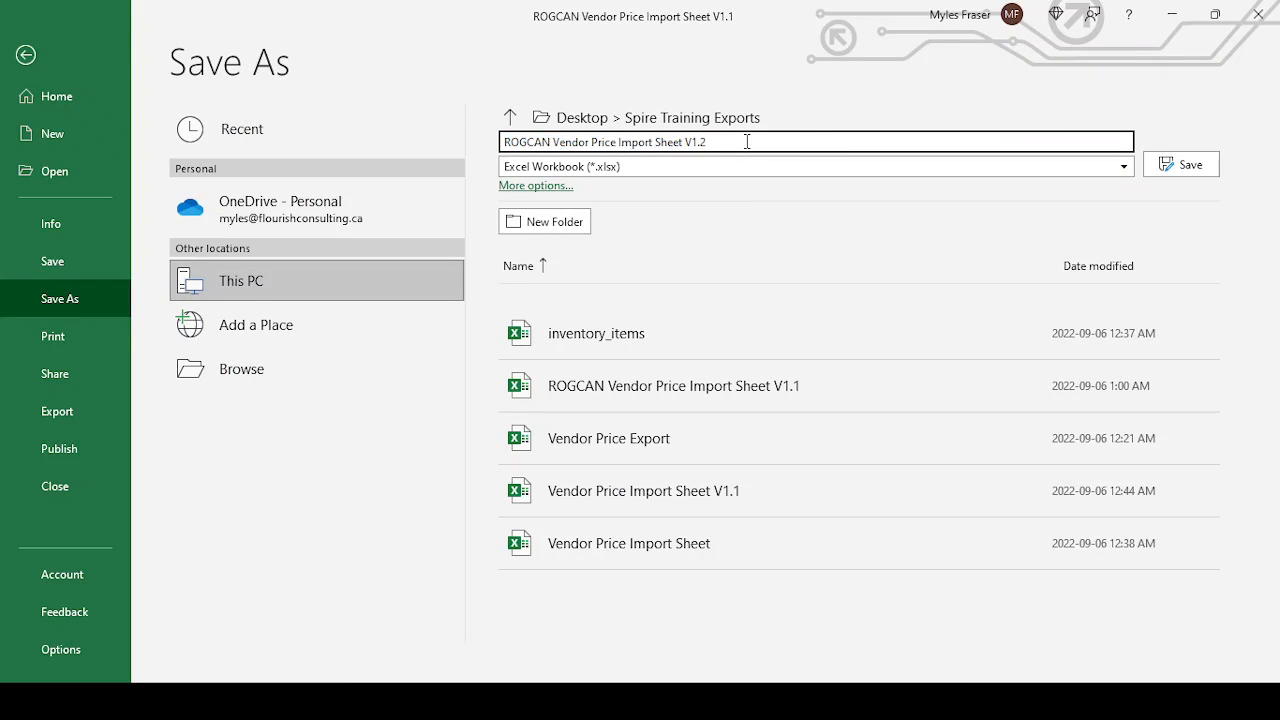
{"action": "type", "text": "2"}
{"action": "key", "text": "Return"}
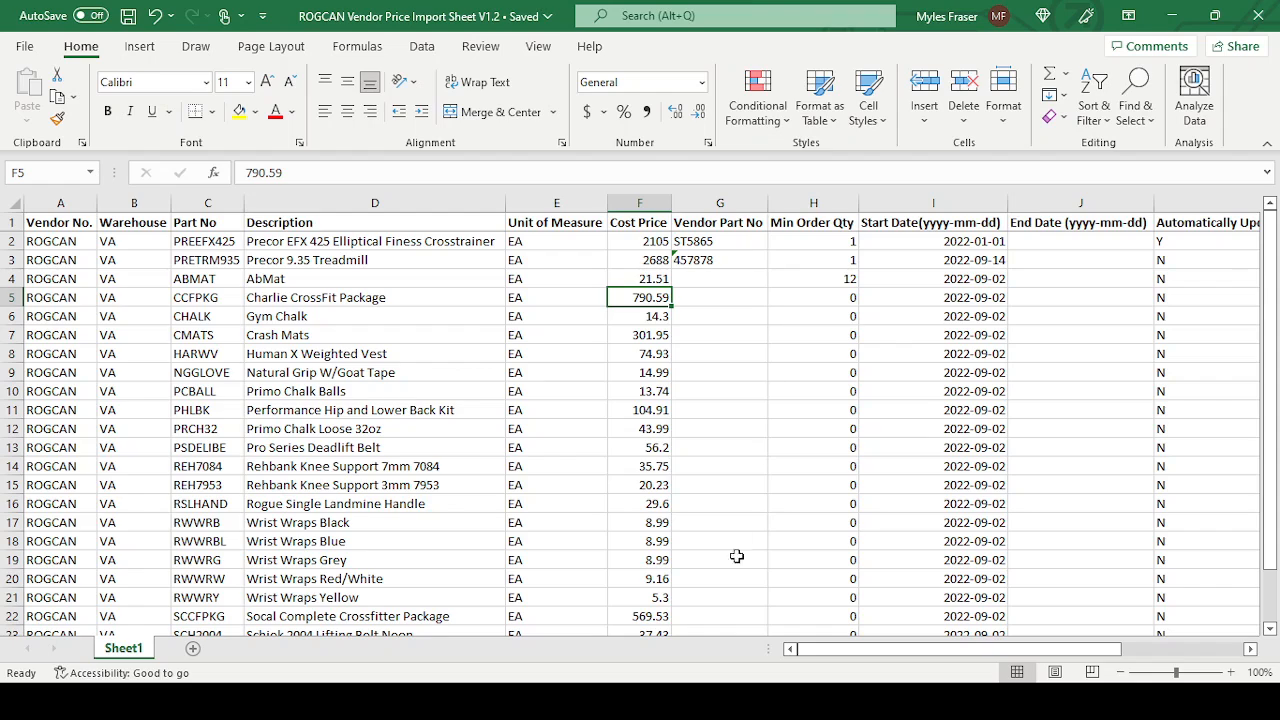
Switch to Spire's Import window and try to save the import configuration as Vendor Price in the Documents folder.
{"action": "left_click", "coordinate": [674, 702]}
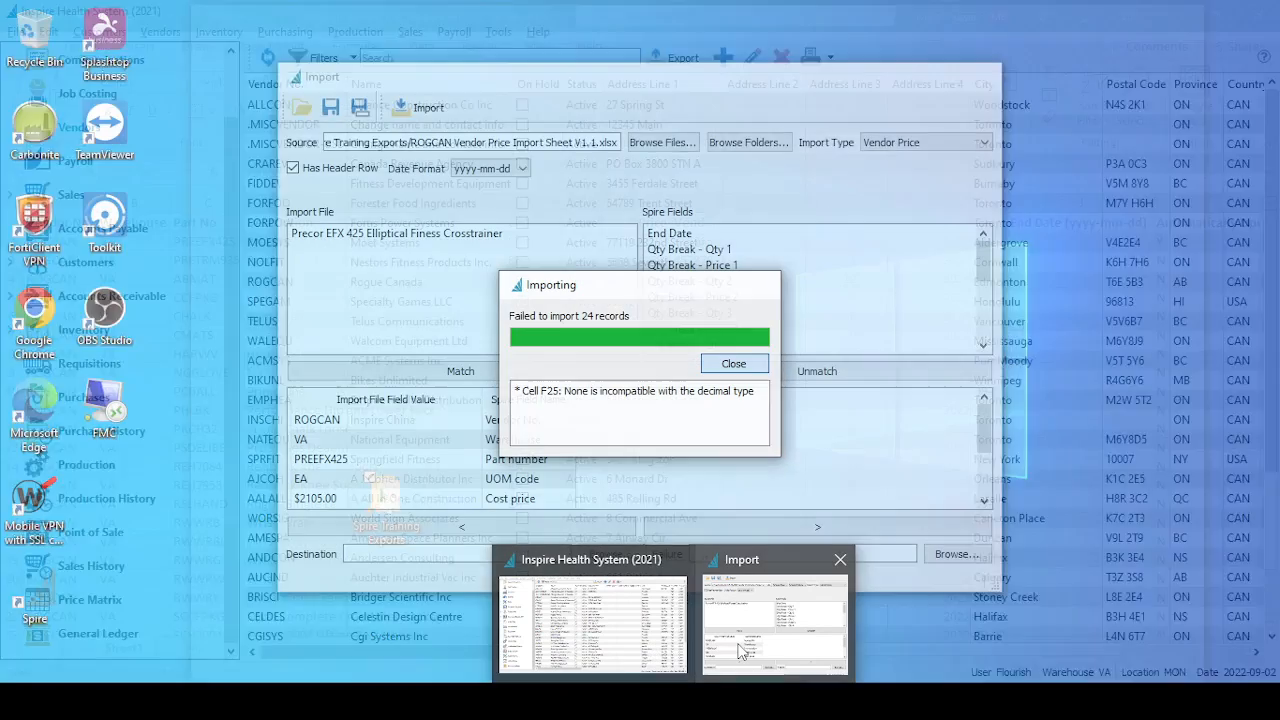
{"action": "left_click", "coordinate": [772, 625]}
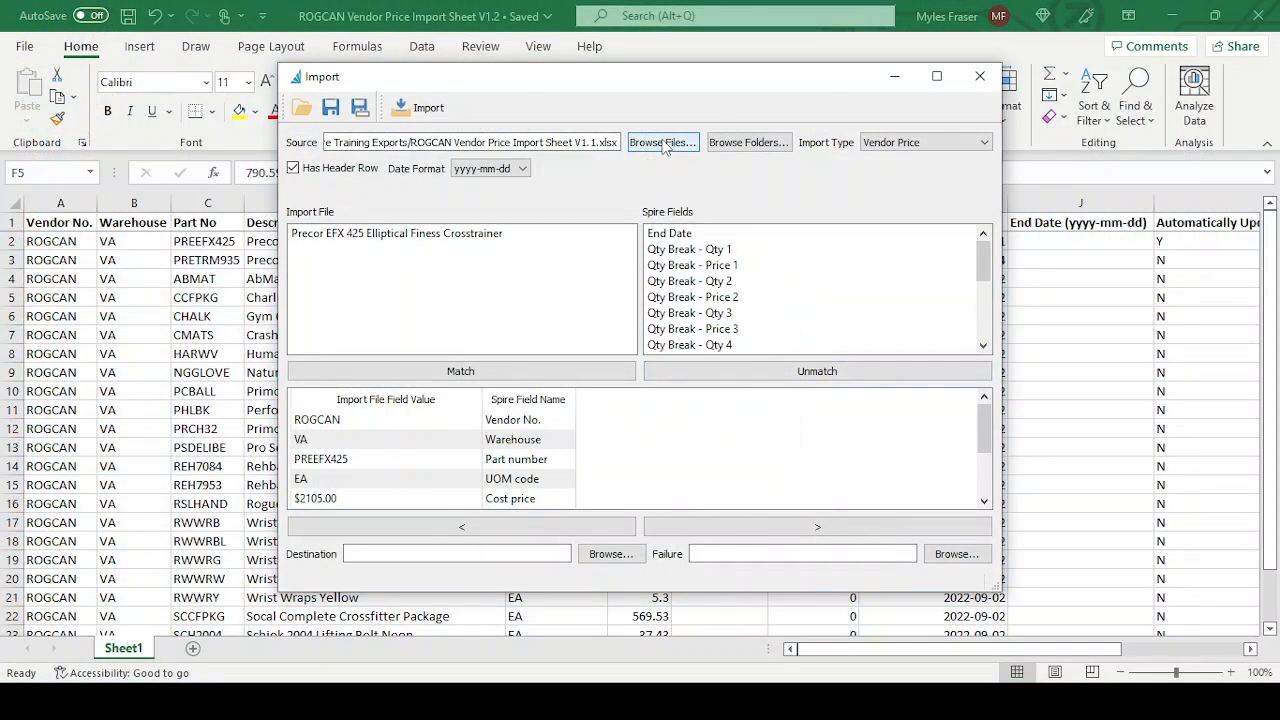
{"action": "left_click", "coordinate": [360, 107]}
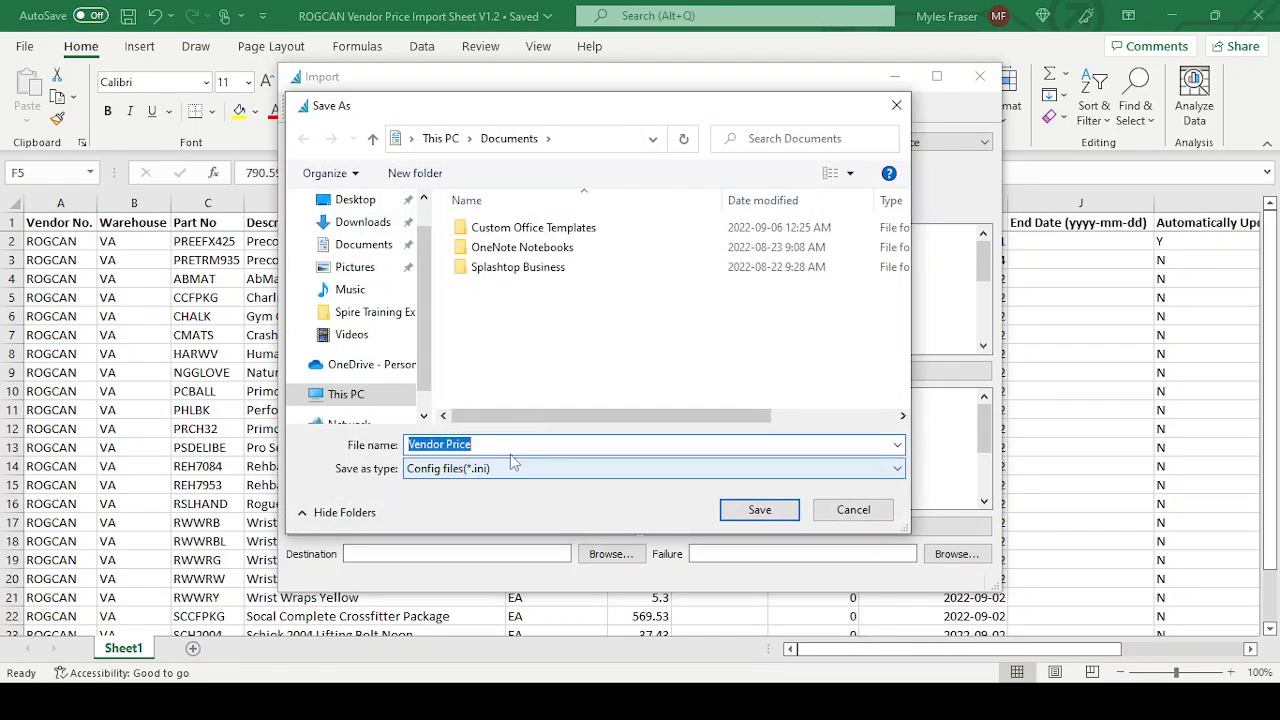
{"action": "left_click", "coordinate": [758, 512]}
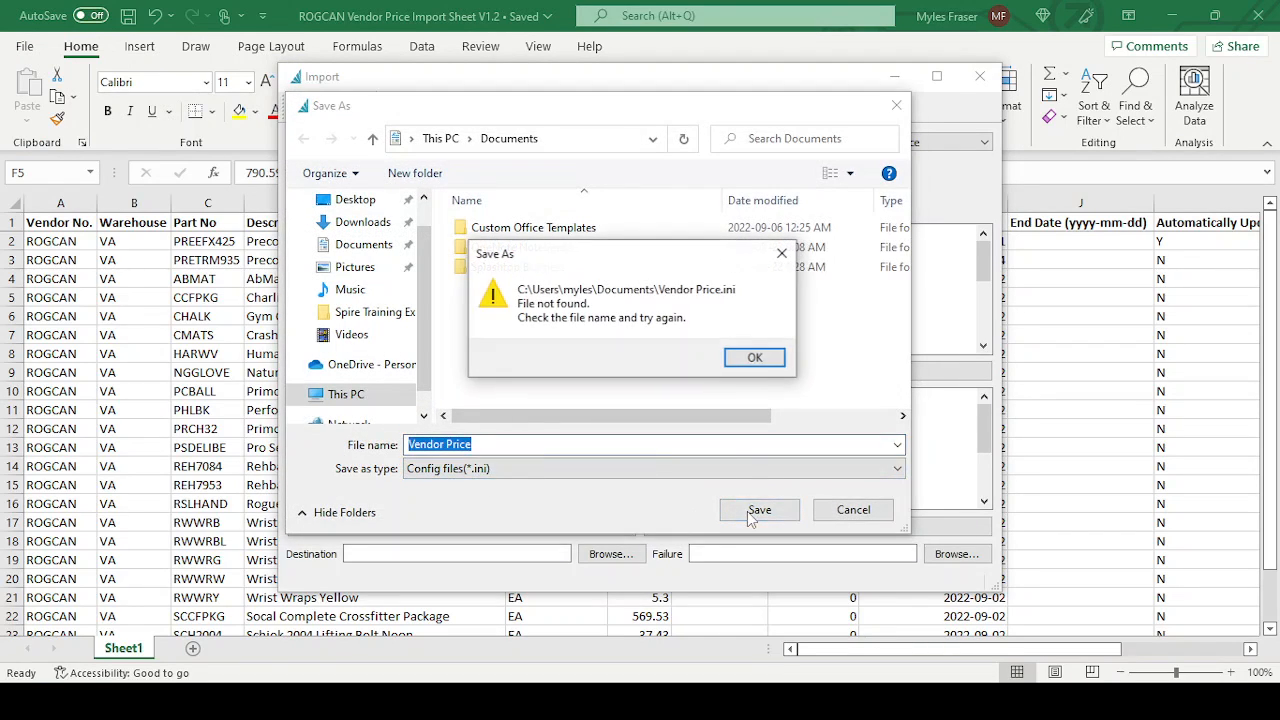
{"action": "left_click", "coordinate": [748, 359]}
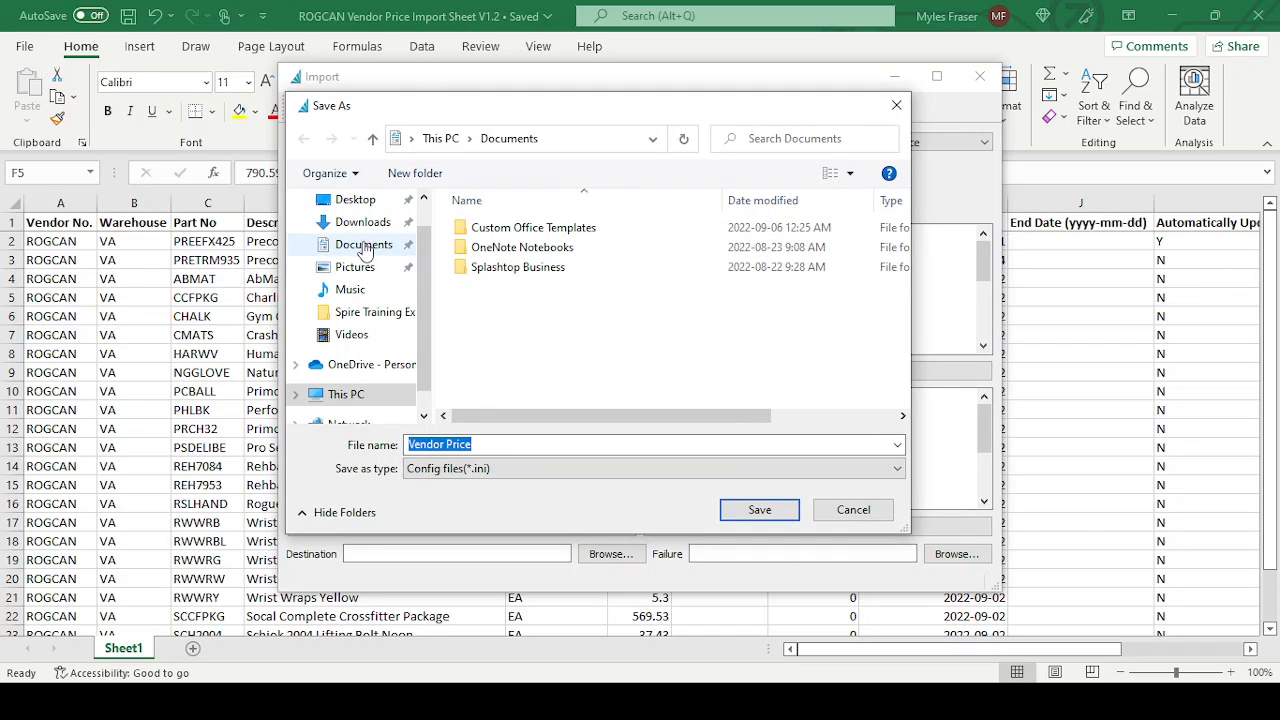
Save the Vendor Price configuration file in the Spire Training Exports folder on the Desktop.
{"action": "left_click", "coordinate": [358, 201]}
{"action": "double_click", "coordinate": [517, 232]}
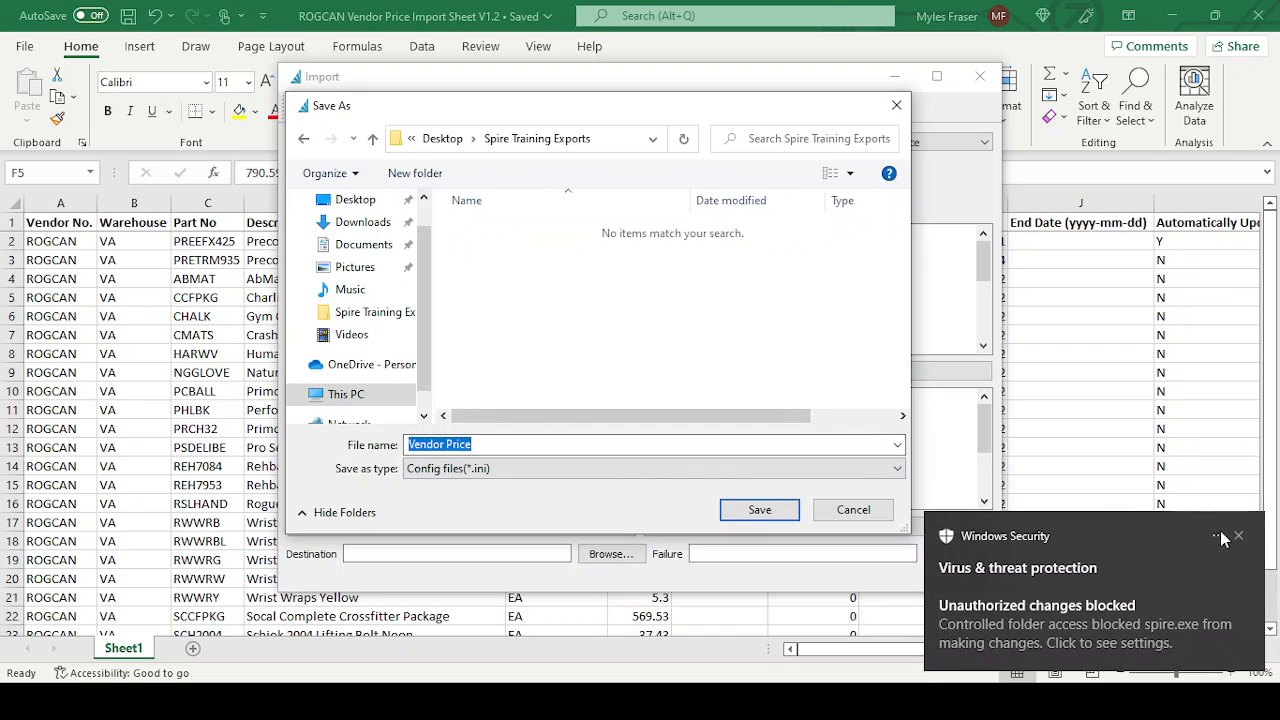
{"action": "left_click", "coordinate": [1241, 535]}
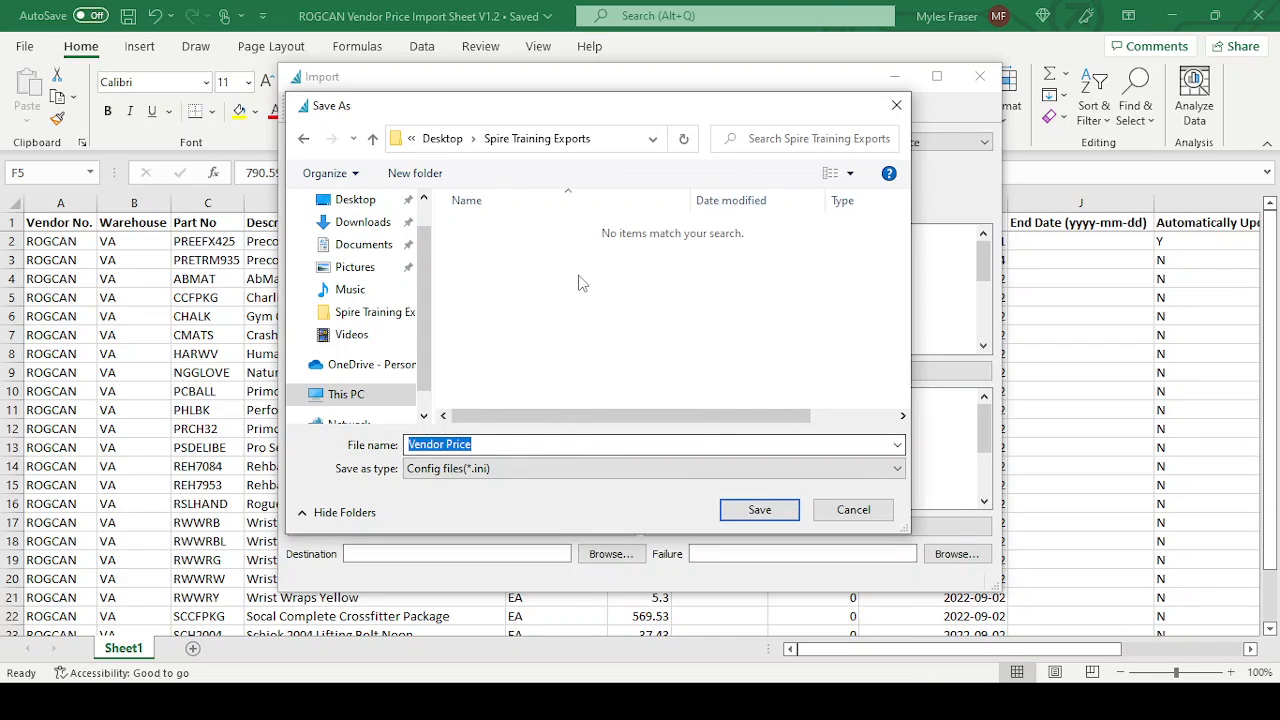
{"action": "left_click", "coordinate": [760, 510]}
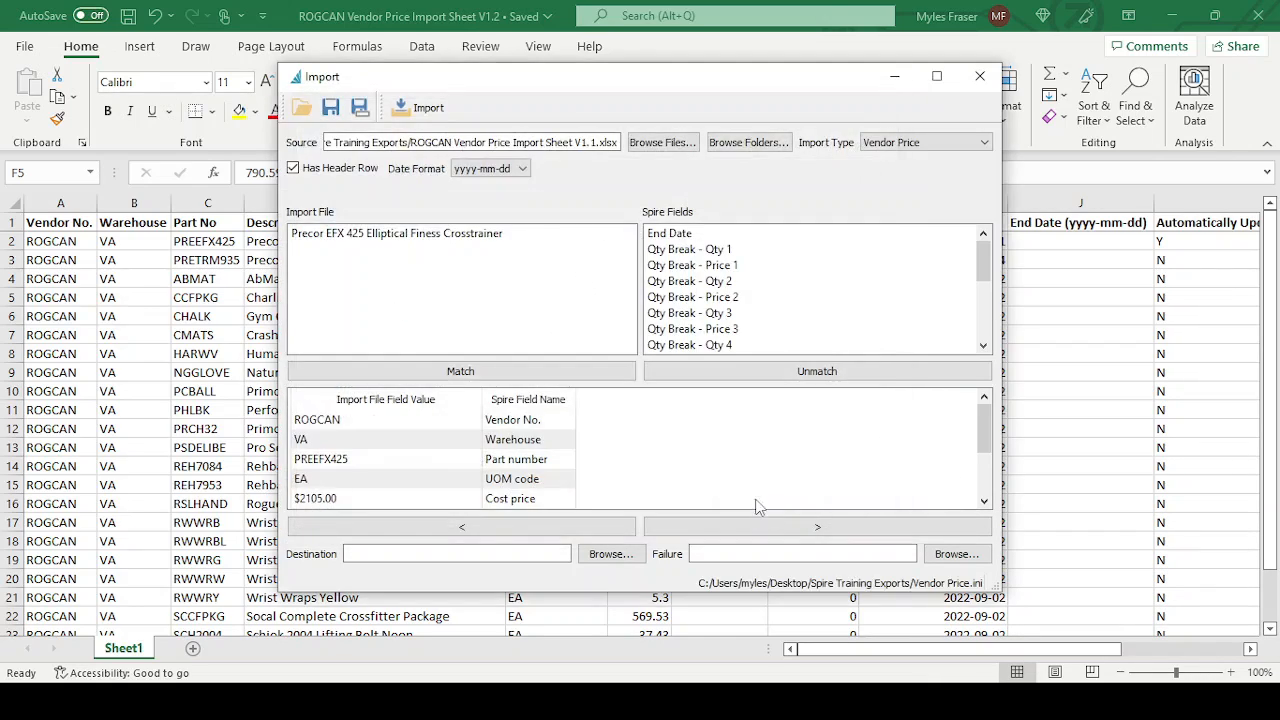
Set ROGCAN Vendor Price Import Sheet V1.2 as the import source and check the matched fields.
{"action": "scroll", "coordinate": [437, 446], "scroll_direction": "down", "scroll_amount": 2}
{"action": "scroll", "coordinate": [432, 457], "scroll_direction": "up", "scroll_amount": 2}
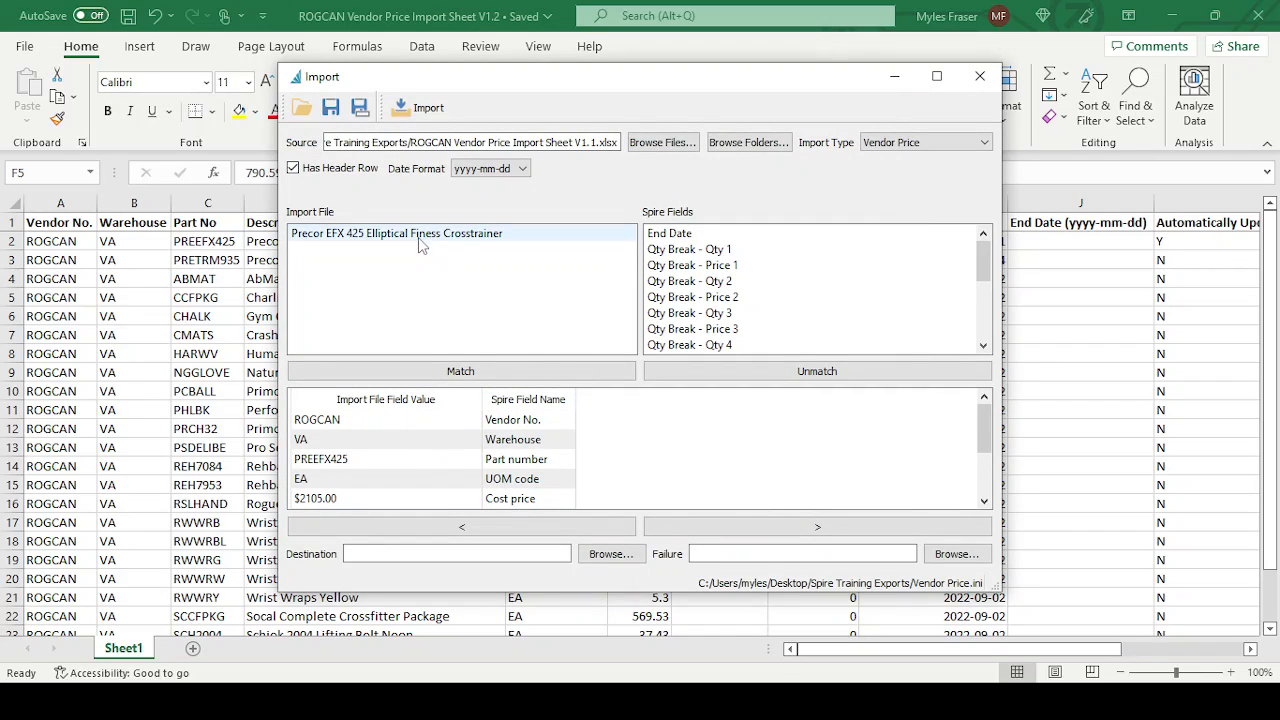
{"action": "left_click", "coordinate": [662, 142]}
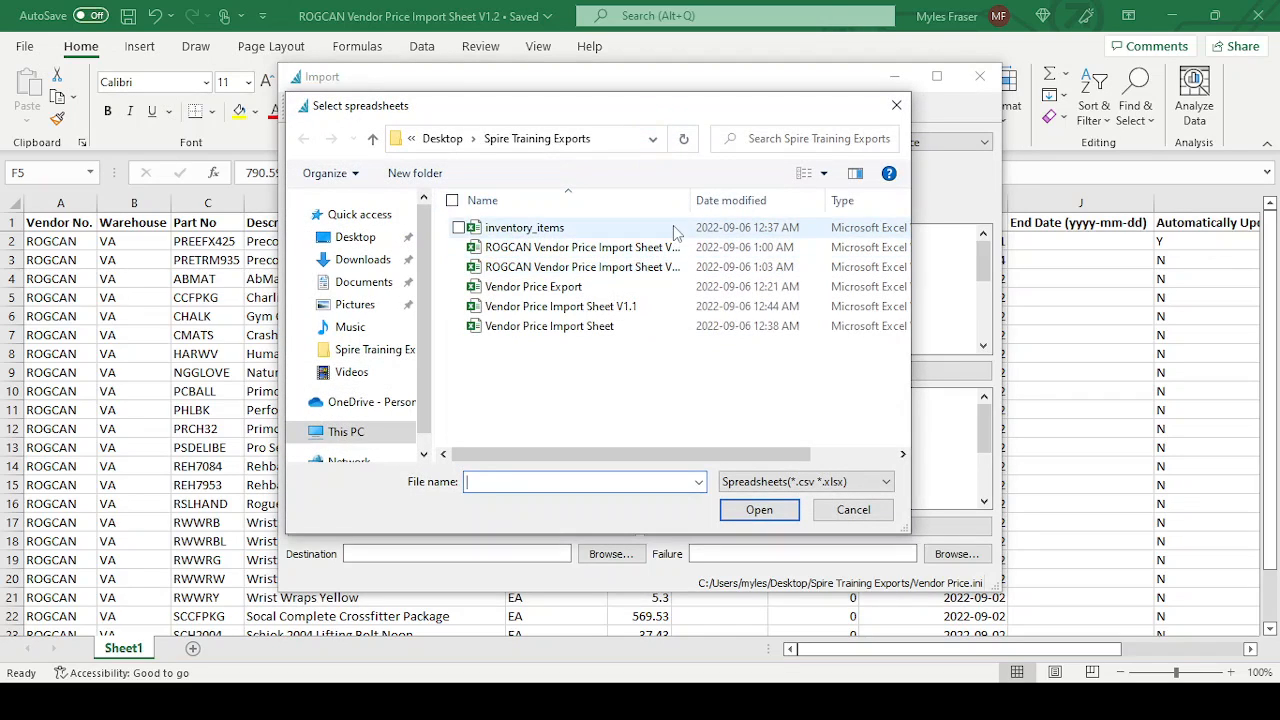
{"action": "left_click_drag", "start_coordinate": [689, 200], "coordinate": [737, 200]}
{"action": "double_click", "coordinate": [665, 266]}
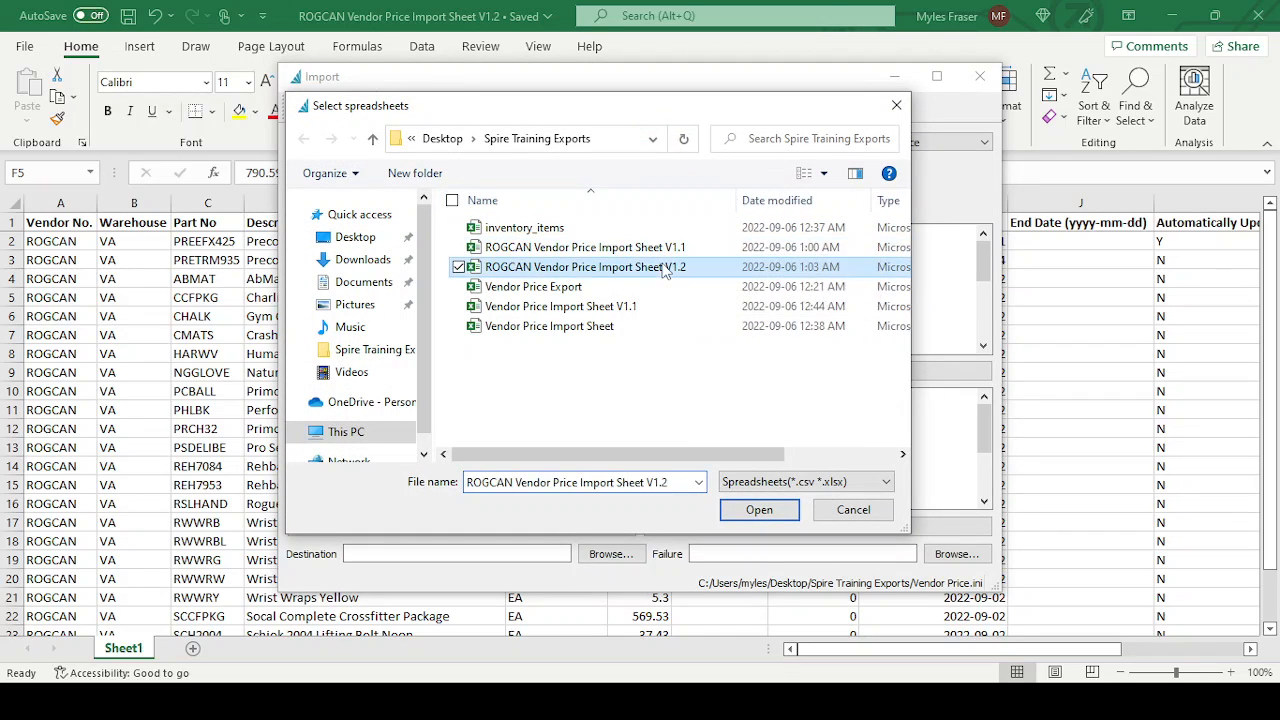
{"action": "left_click", "coordinate": [508, 446]}
{"action": "scroll", "coordinate": [508, 450], "scroll_direction": "down", "scroll_amount": 2}
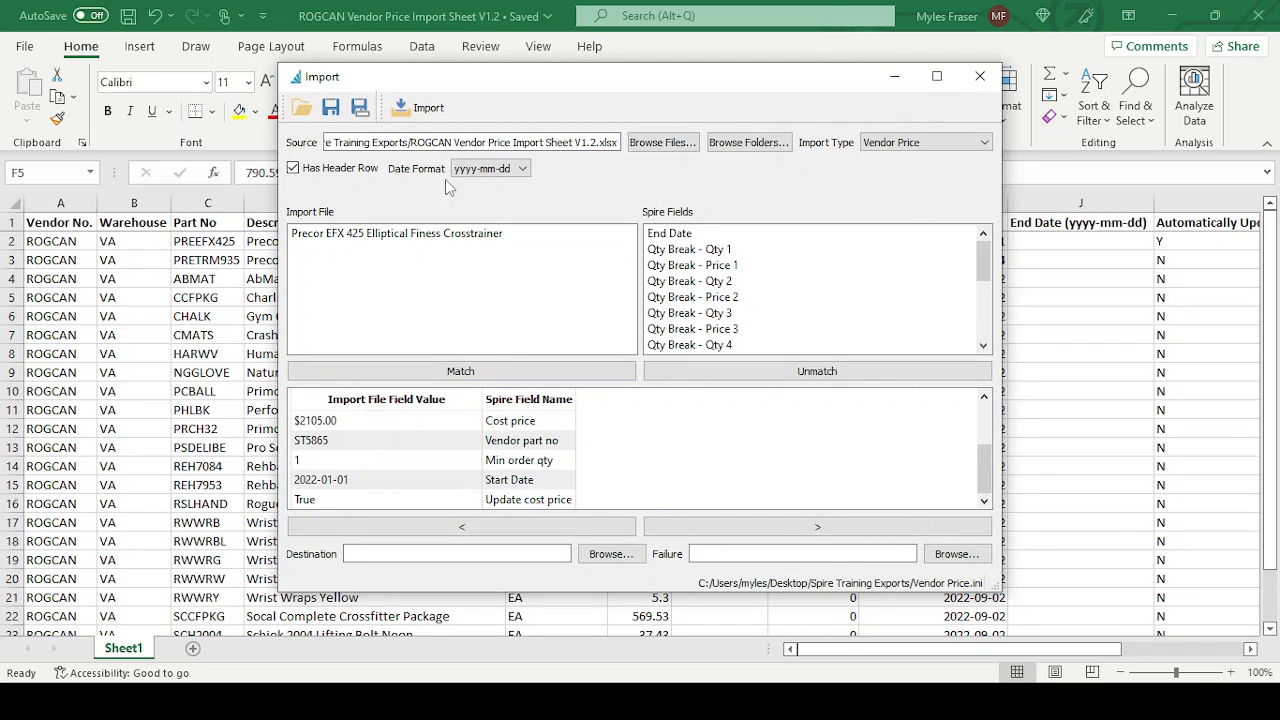
Import the vendor price records into Spire and close the Import window.
{"action": "left_click", "coordinate": [422, 110]}
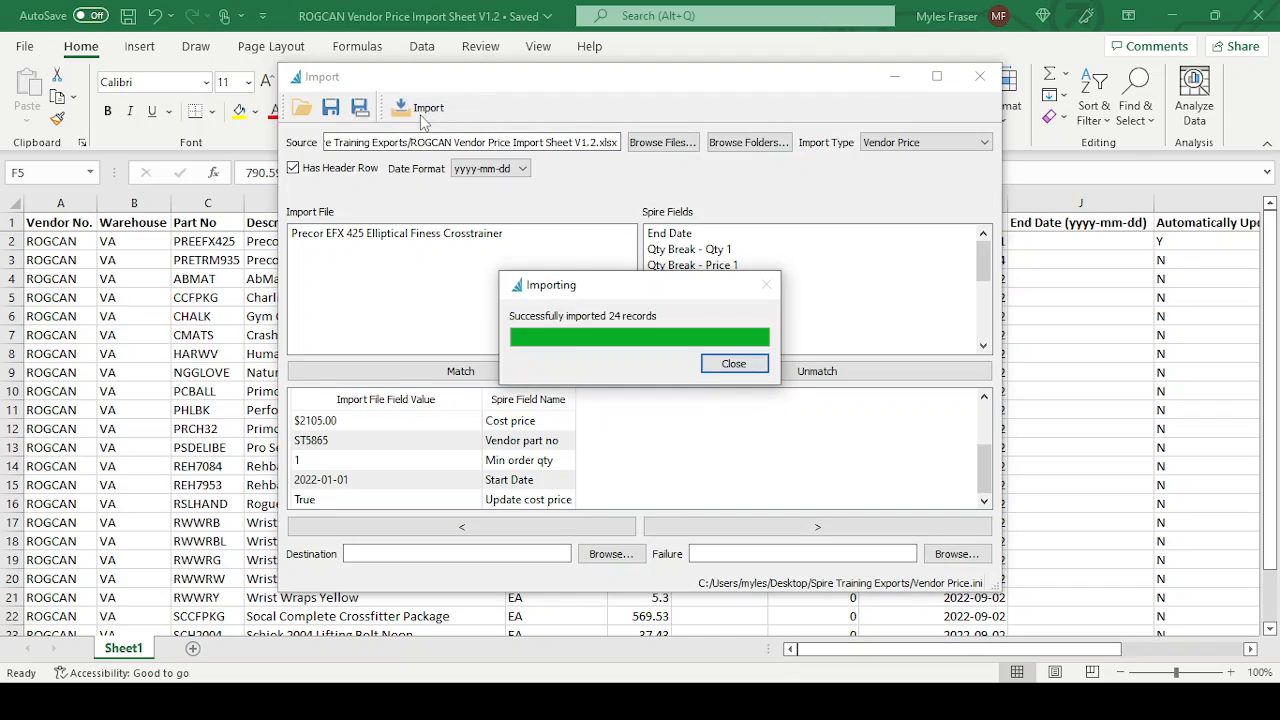
{"action": "left_click", "coordinate": [733, 365]}
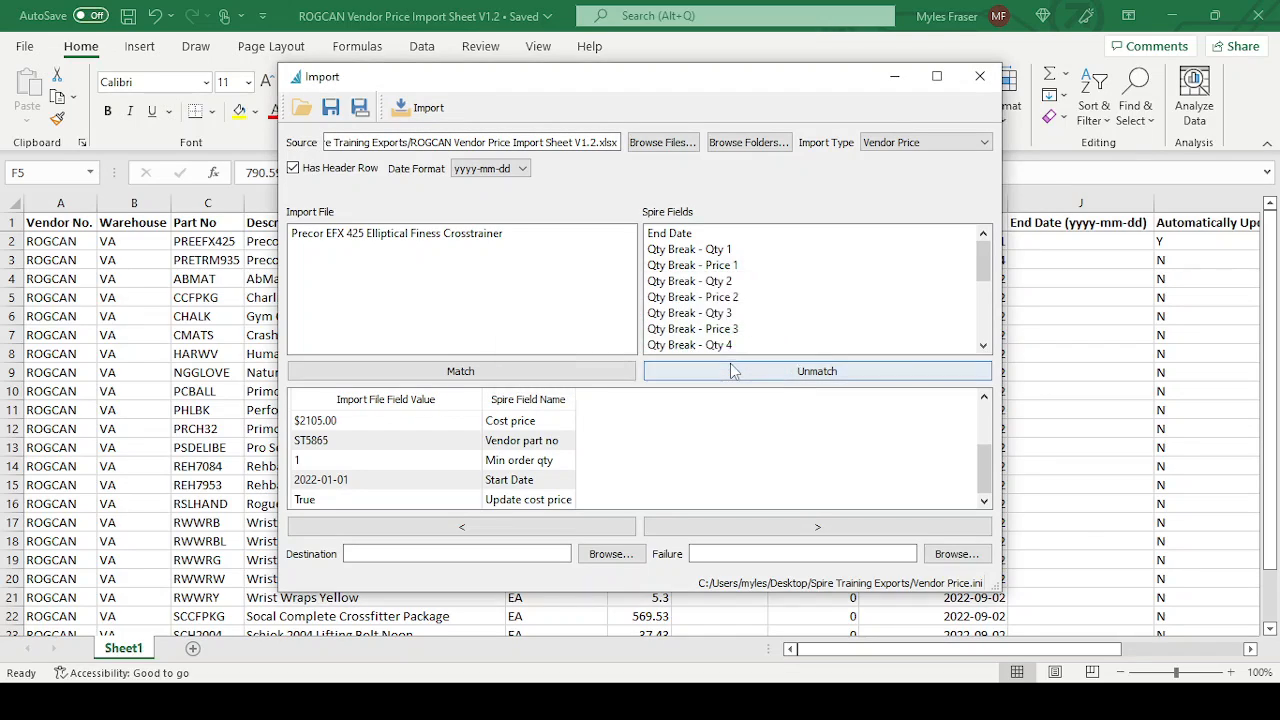
{"action": "left_click", "coordinate": [980, 76]}
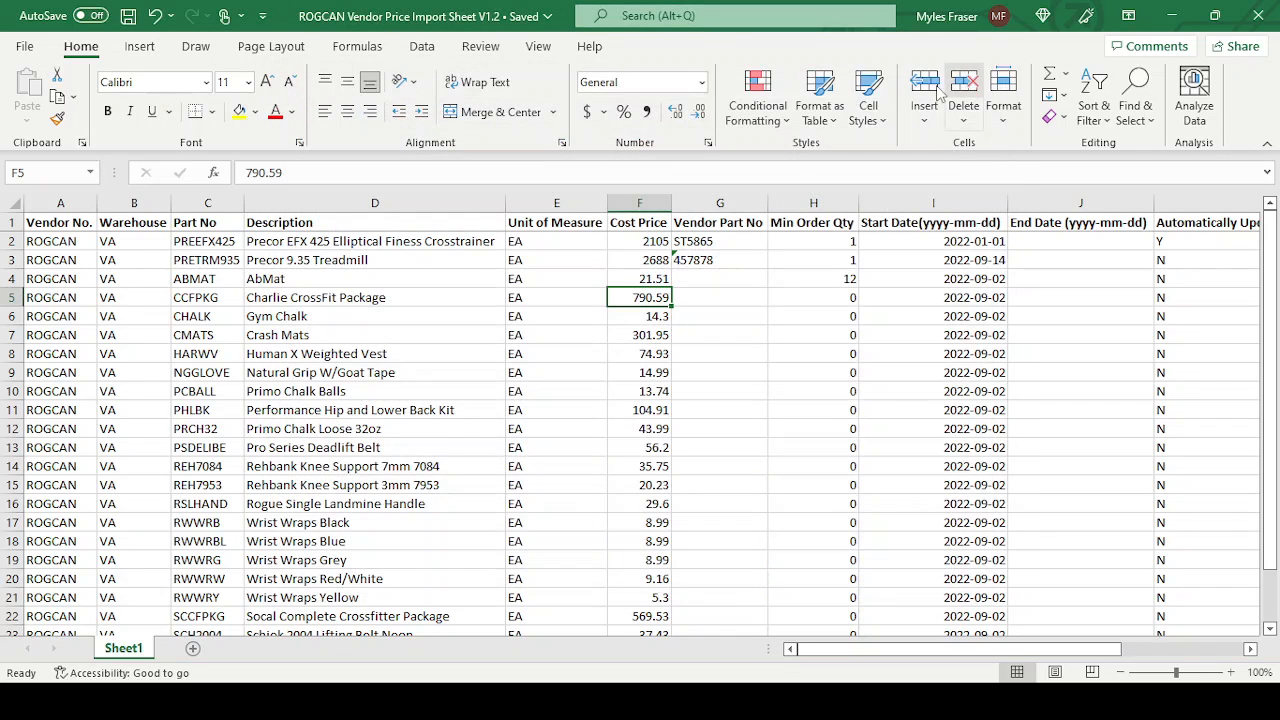
Switch to Spire's vendor list, open the ROGCAN vendor record and look through its vendor prices.
{"action": "key", "text": "alt+Tab"}
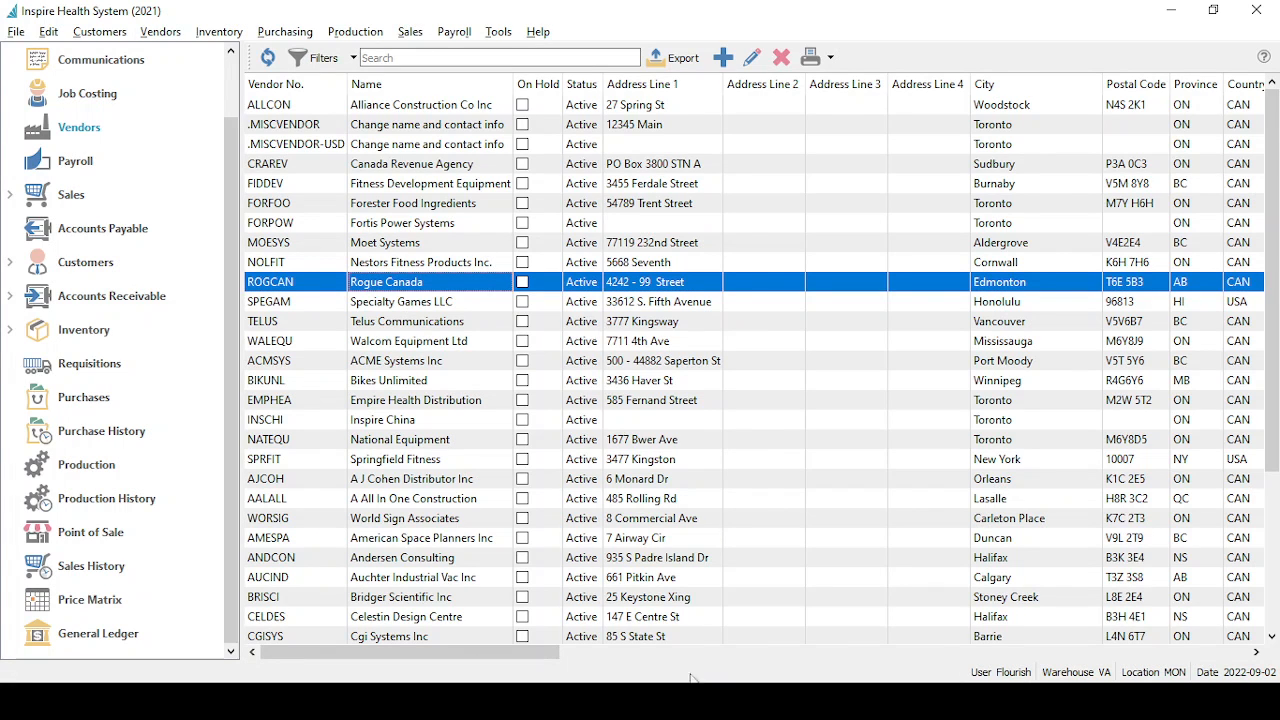
{"action": "left_click", "coordinate": [430, 205]}
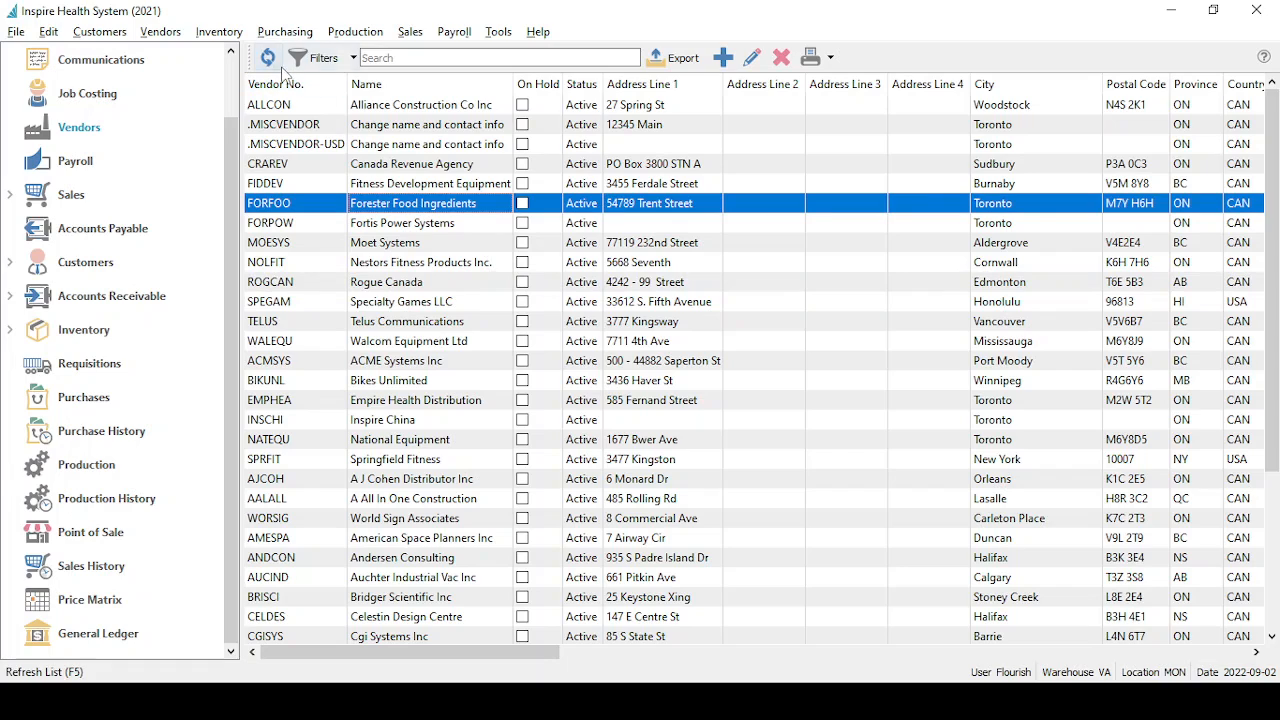
{"action": "left_click", "coordinate": [385, 284]}
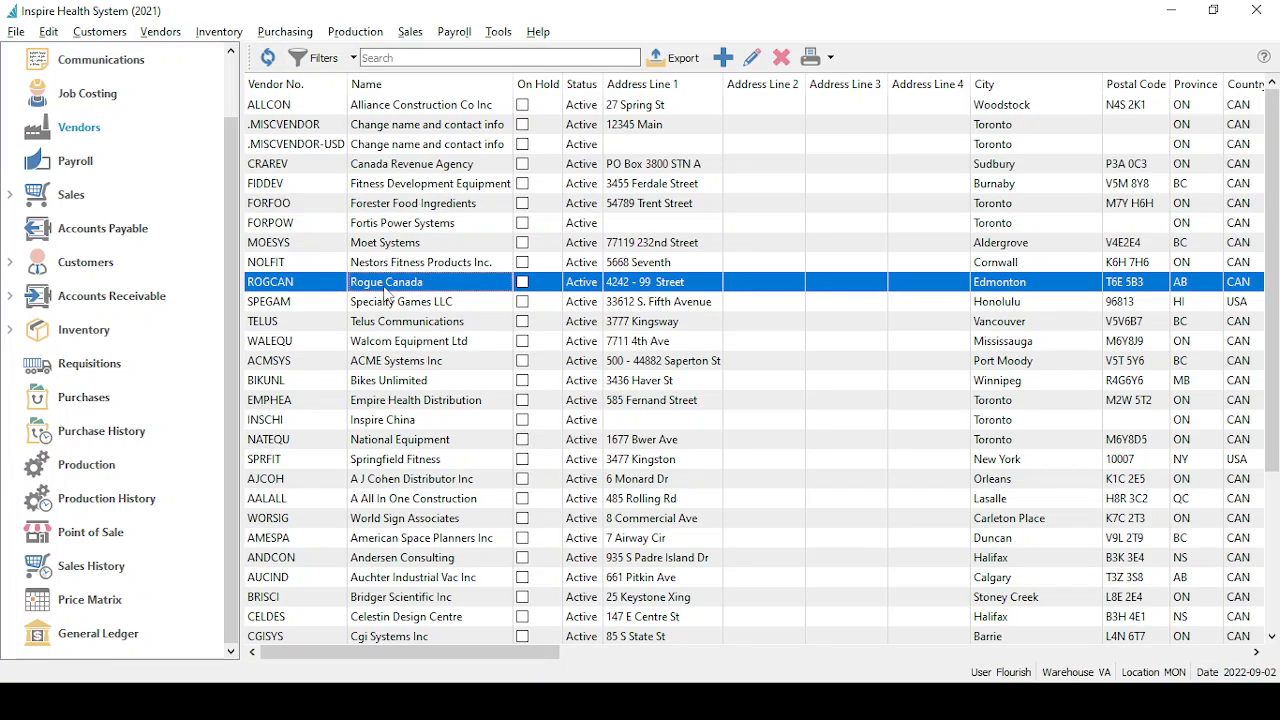
{"action": "double_click", "coordinate": [385, 290]}
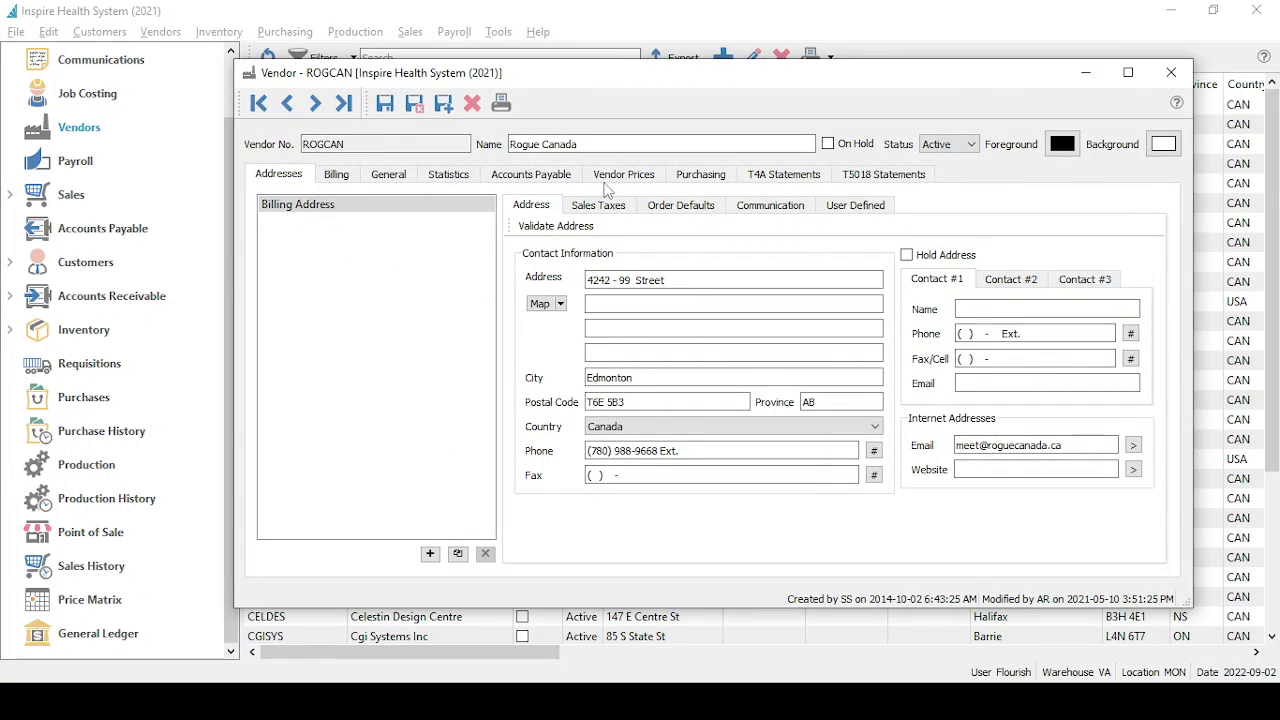
{"action": "left_click", "coordinate": [620, 176]}
{"action": "left_click", "coordinate": [543, 288]}
{"action": "scroll", "coordinate": [543, 289], "scroll_direction": "down", "scroll_amount": 3}
{"action": "scroll", "coordinate": [543, 289], "scroll_direction": "up", "scroll_amount": 3}
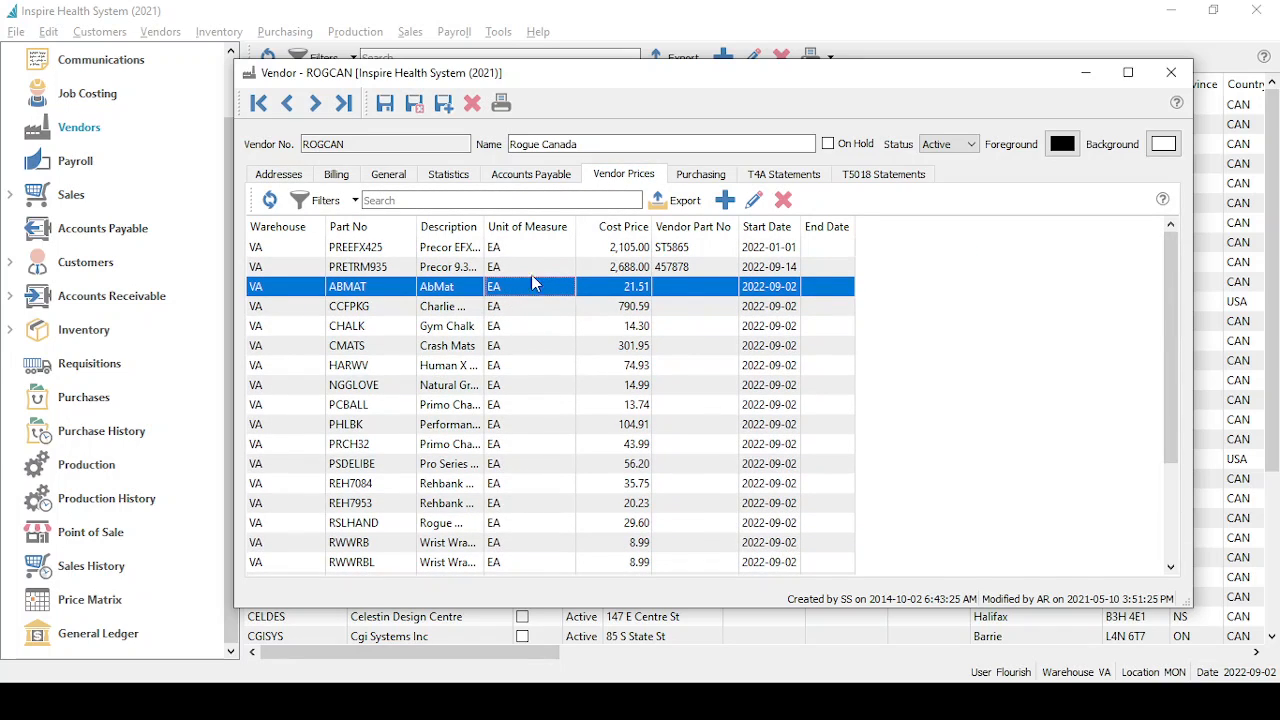
Widen the Cost Price and Description columns of the vendor price list and review the imported items.
{"action": "left_click_drag", "start_coordinate": [653, 227], "coordinate": [710, 227]}
{"action": "scroll", "coordinate": [692, 289], "scroll_direction": "down", "scroll_amount": 3}
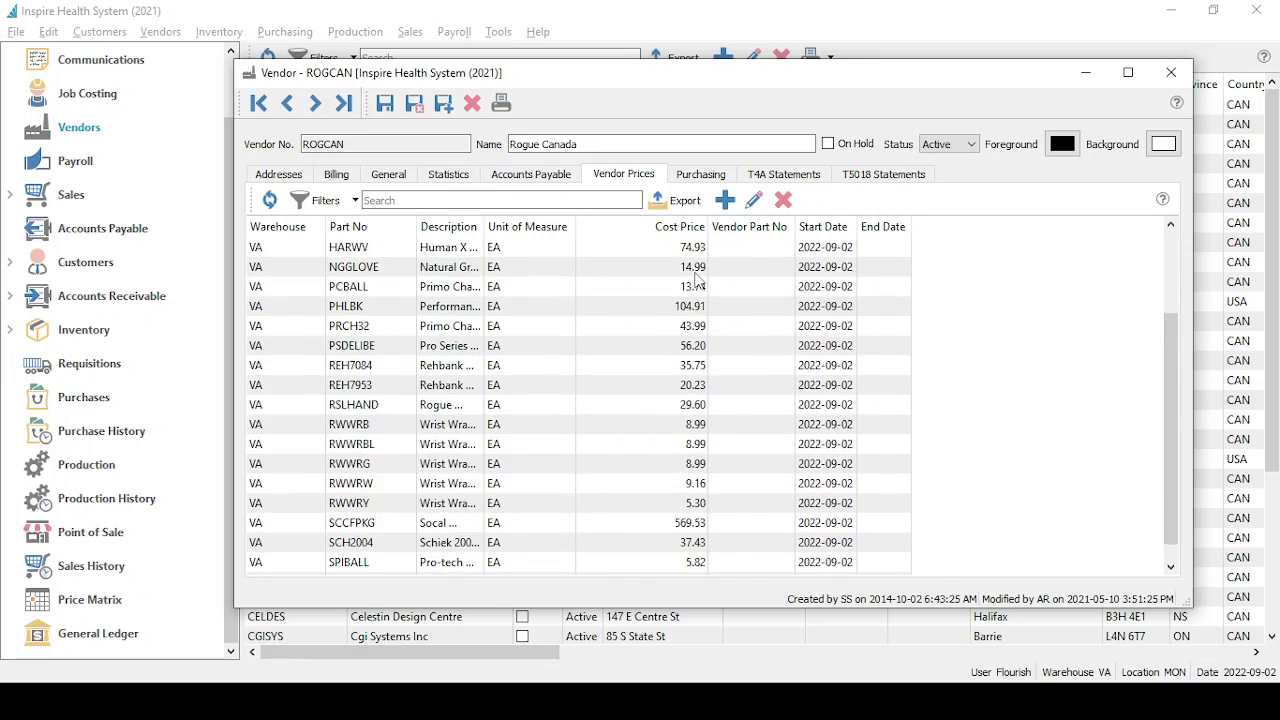
{"action": "left_click_drag", "start_coordinate": [485, 227], "coordinate": [656, 227]}
{"action": "left_click", "coordinate": [568, 368]}
{"action": "scroll", "coordinate": [563, 365], "scroll_direction": "up", "scroll_amount": 3}
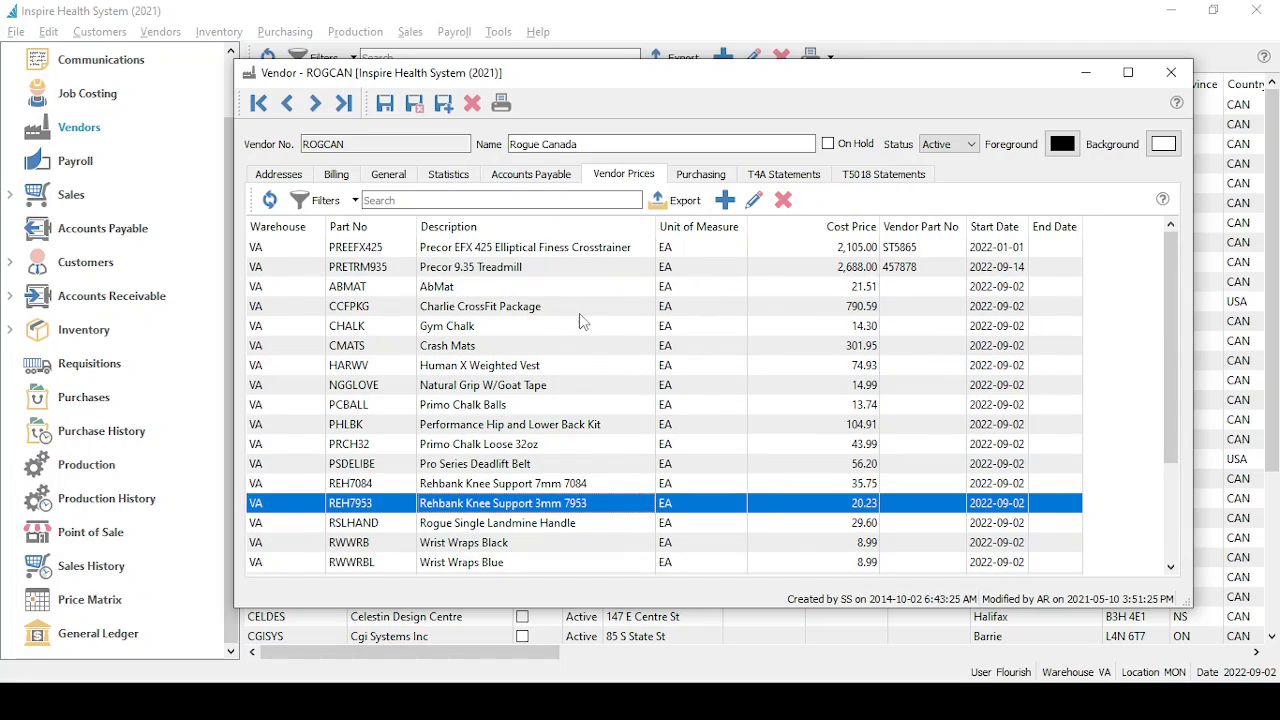